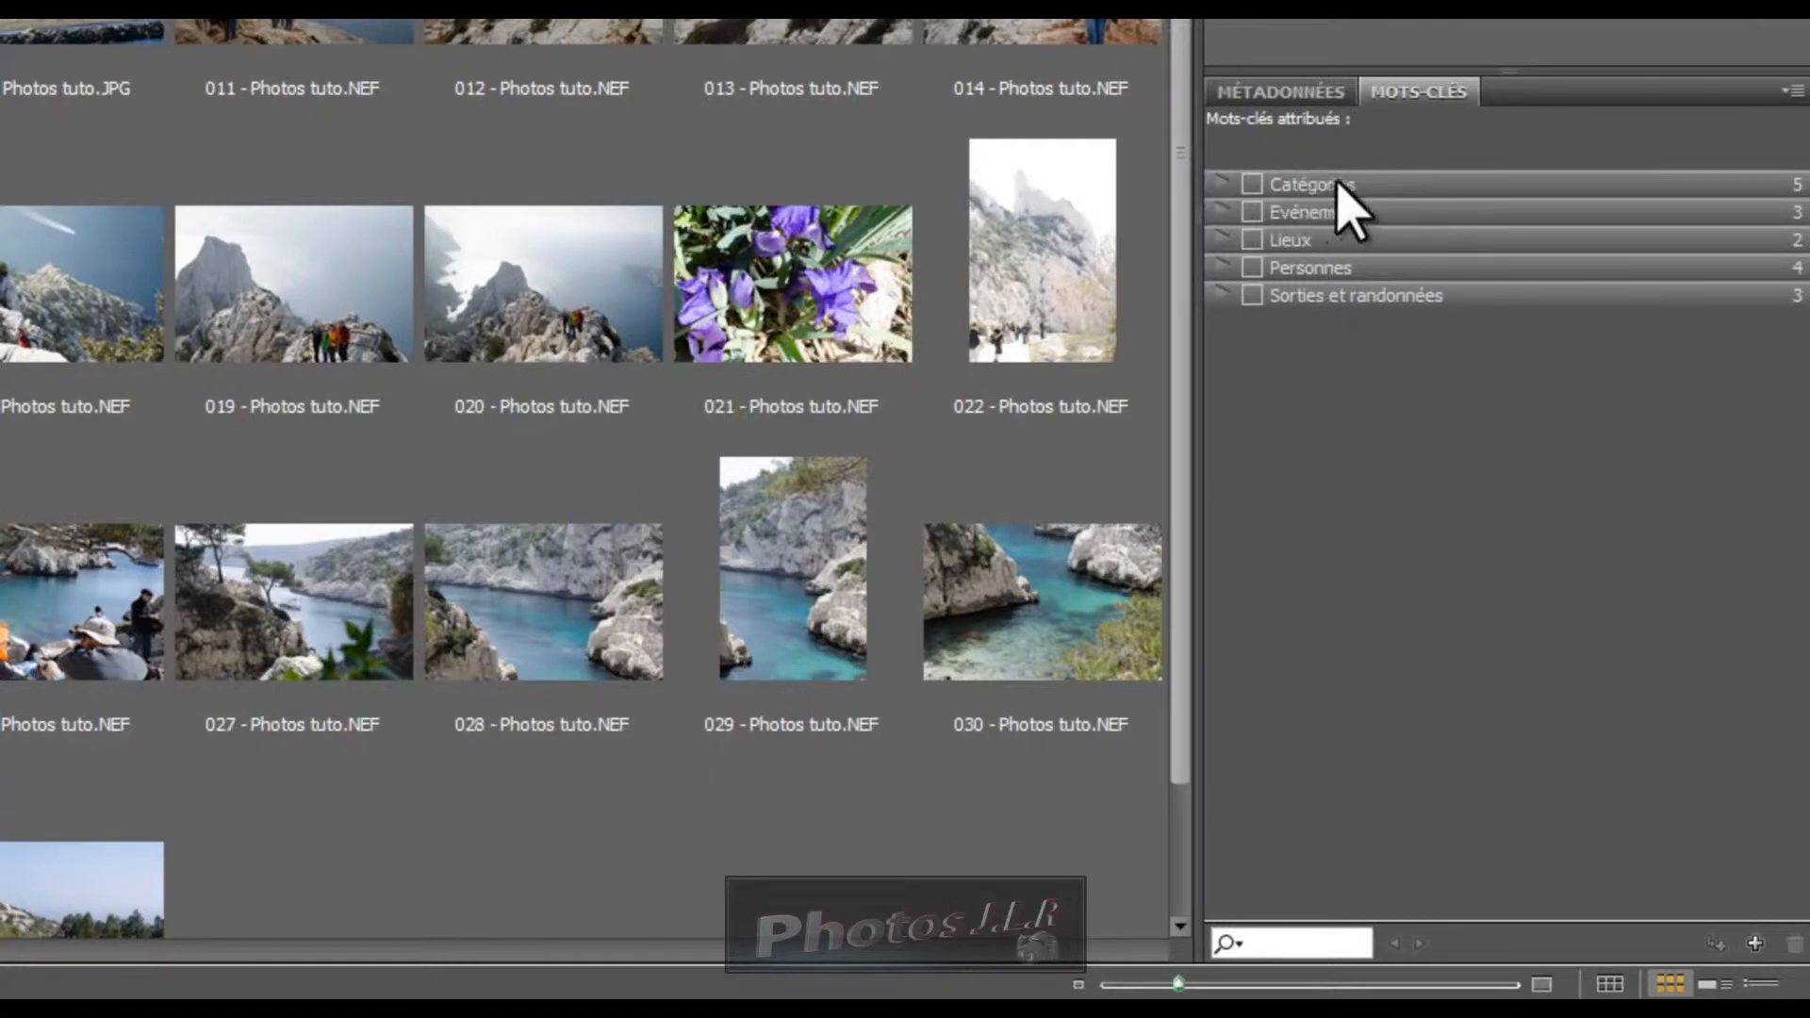
Expand the Catégories keyword group to show its sub-keywords
click(1218, 181)
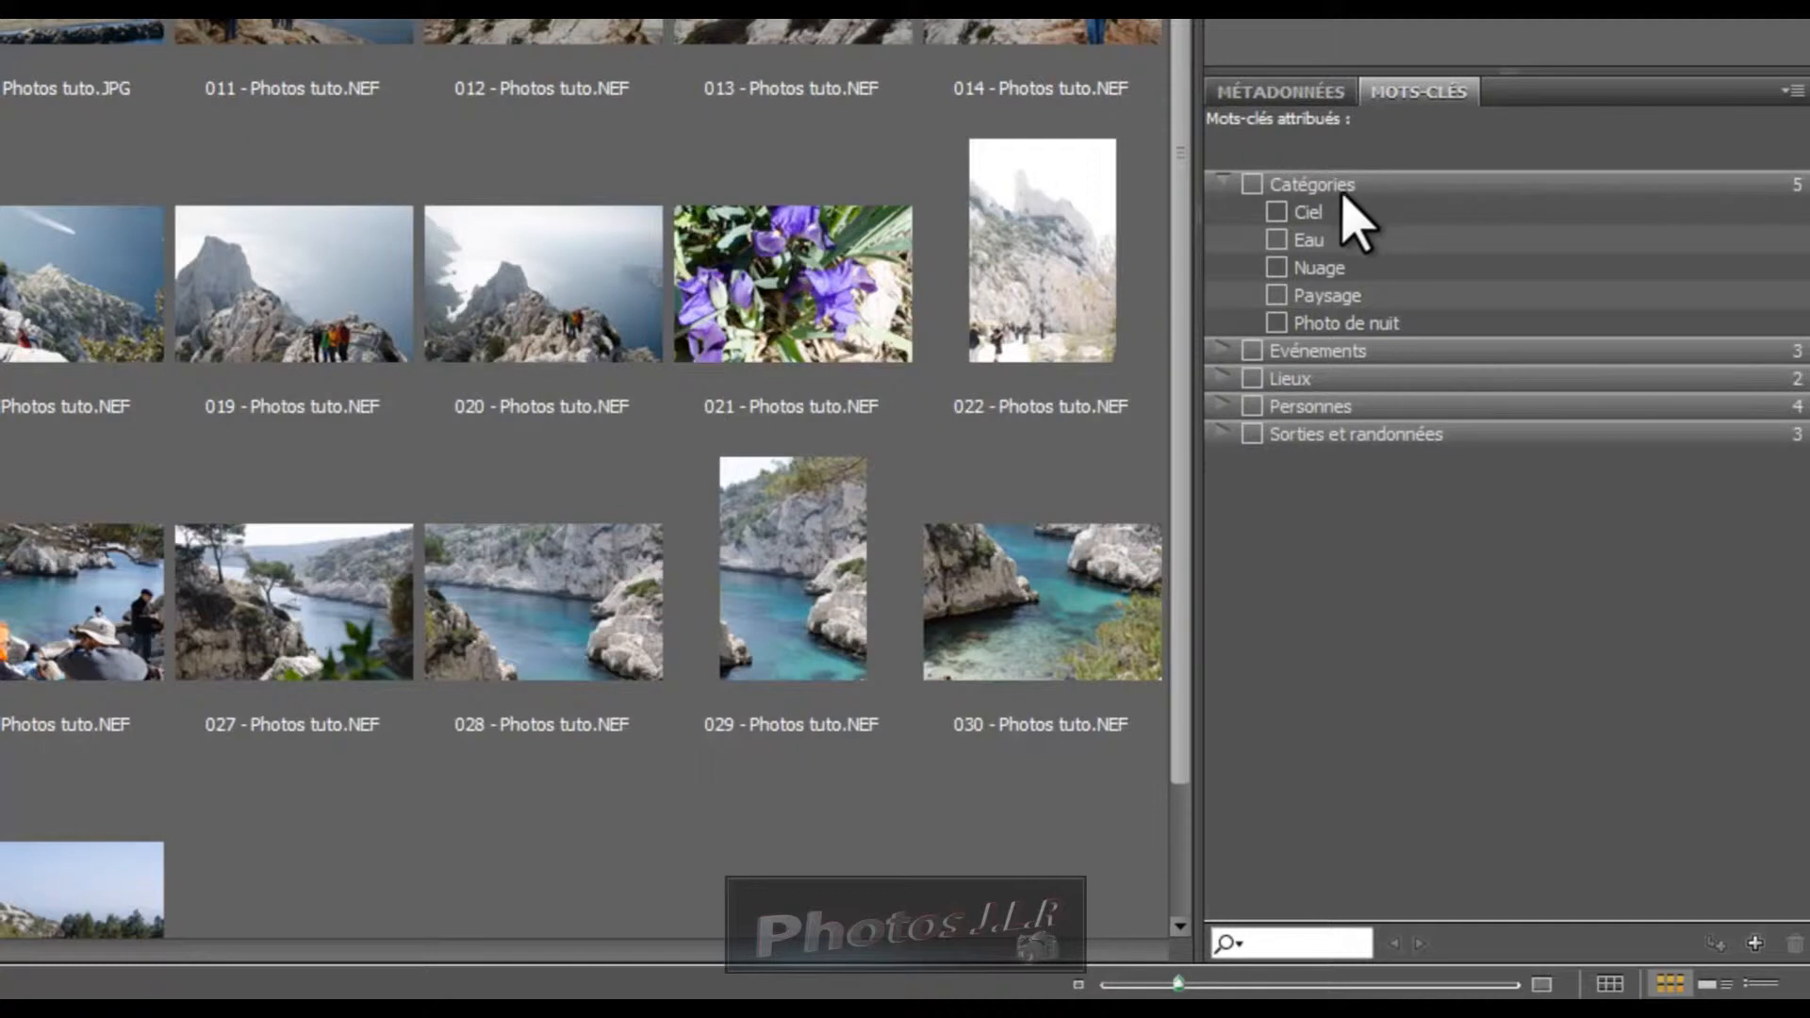
click(1322, 184)
right_click(1322, 183)
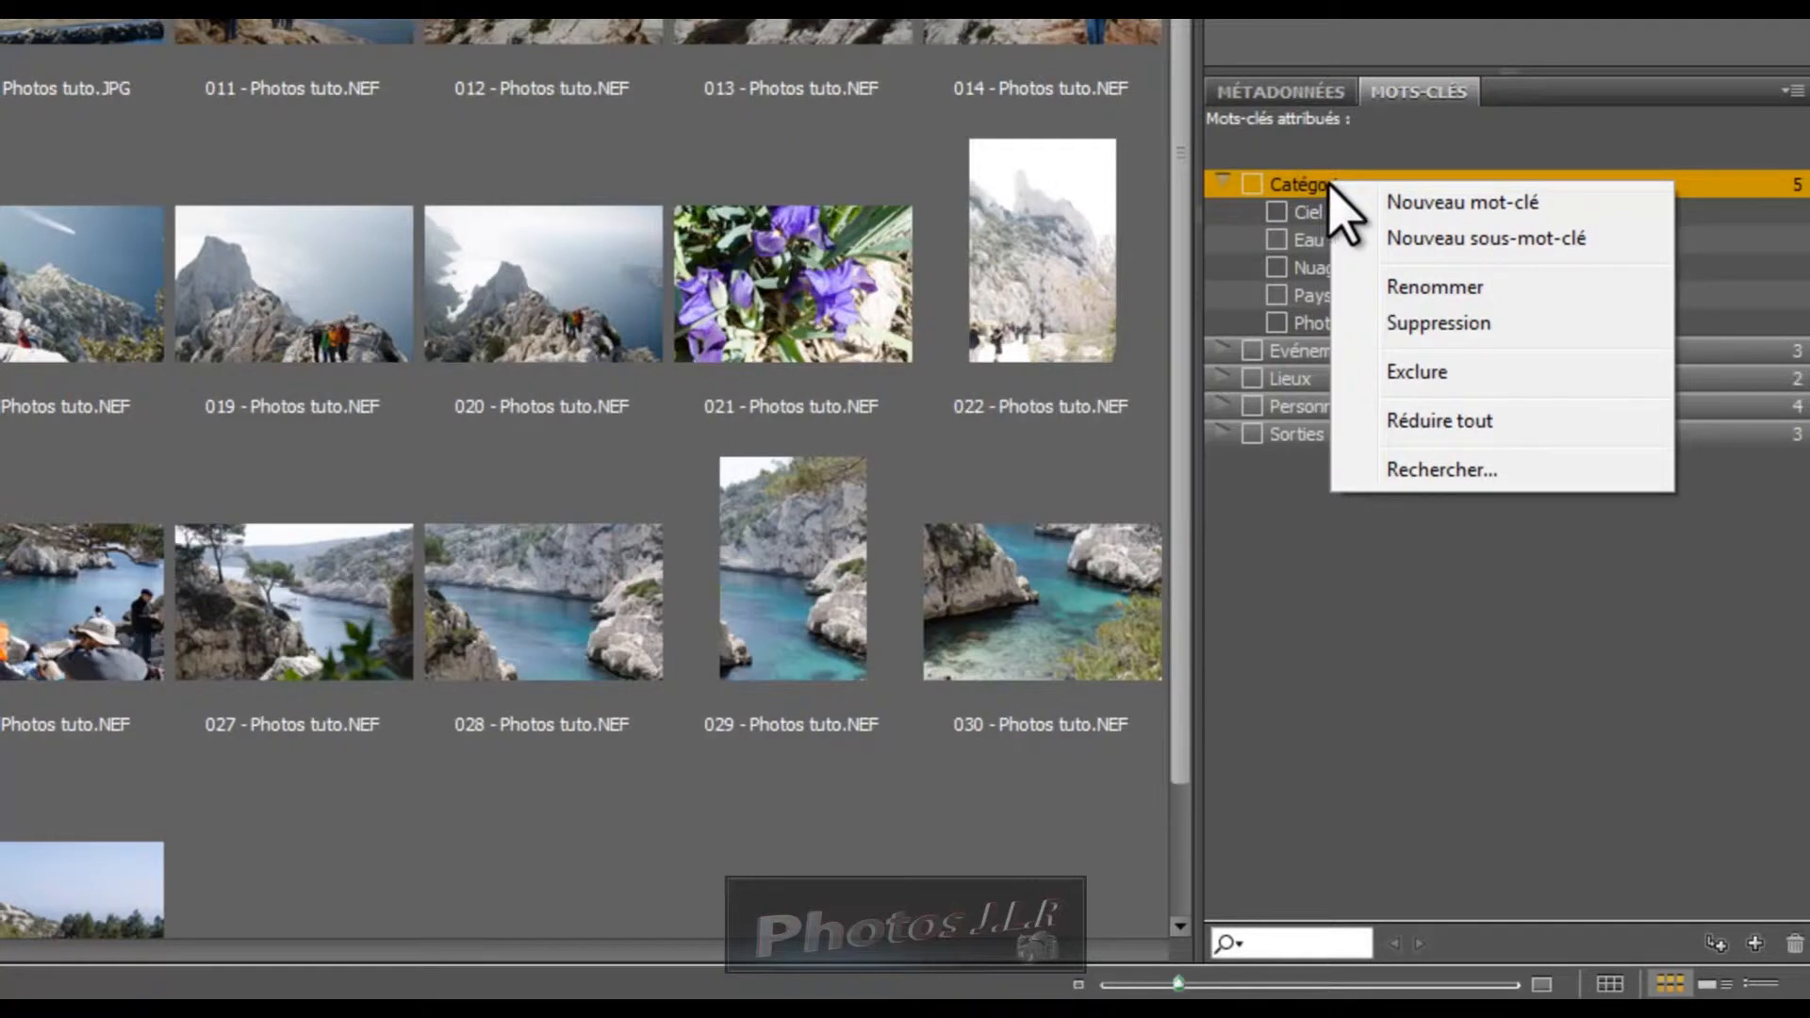
click(1435, 287)
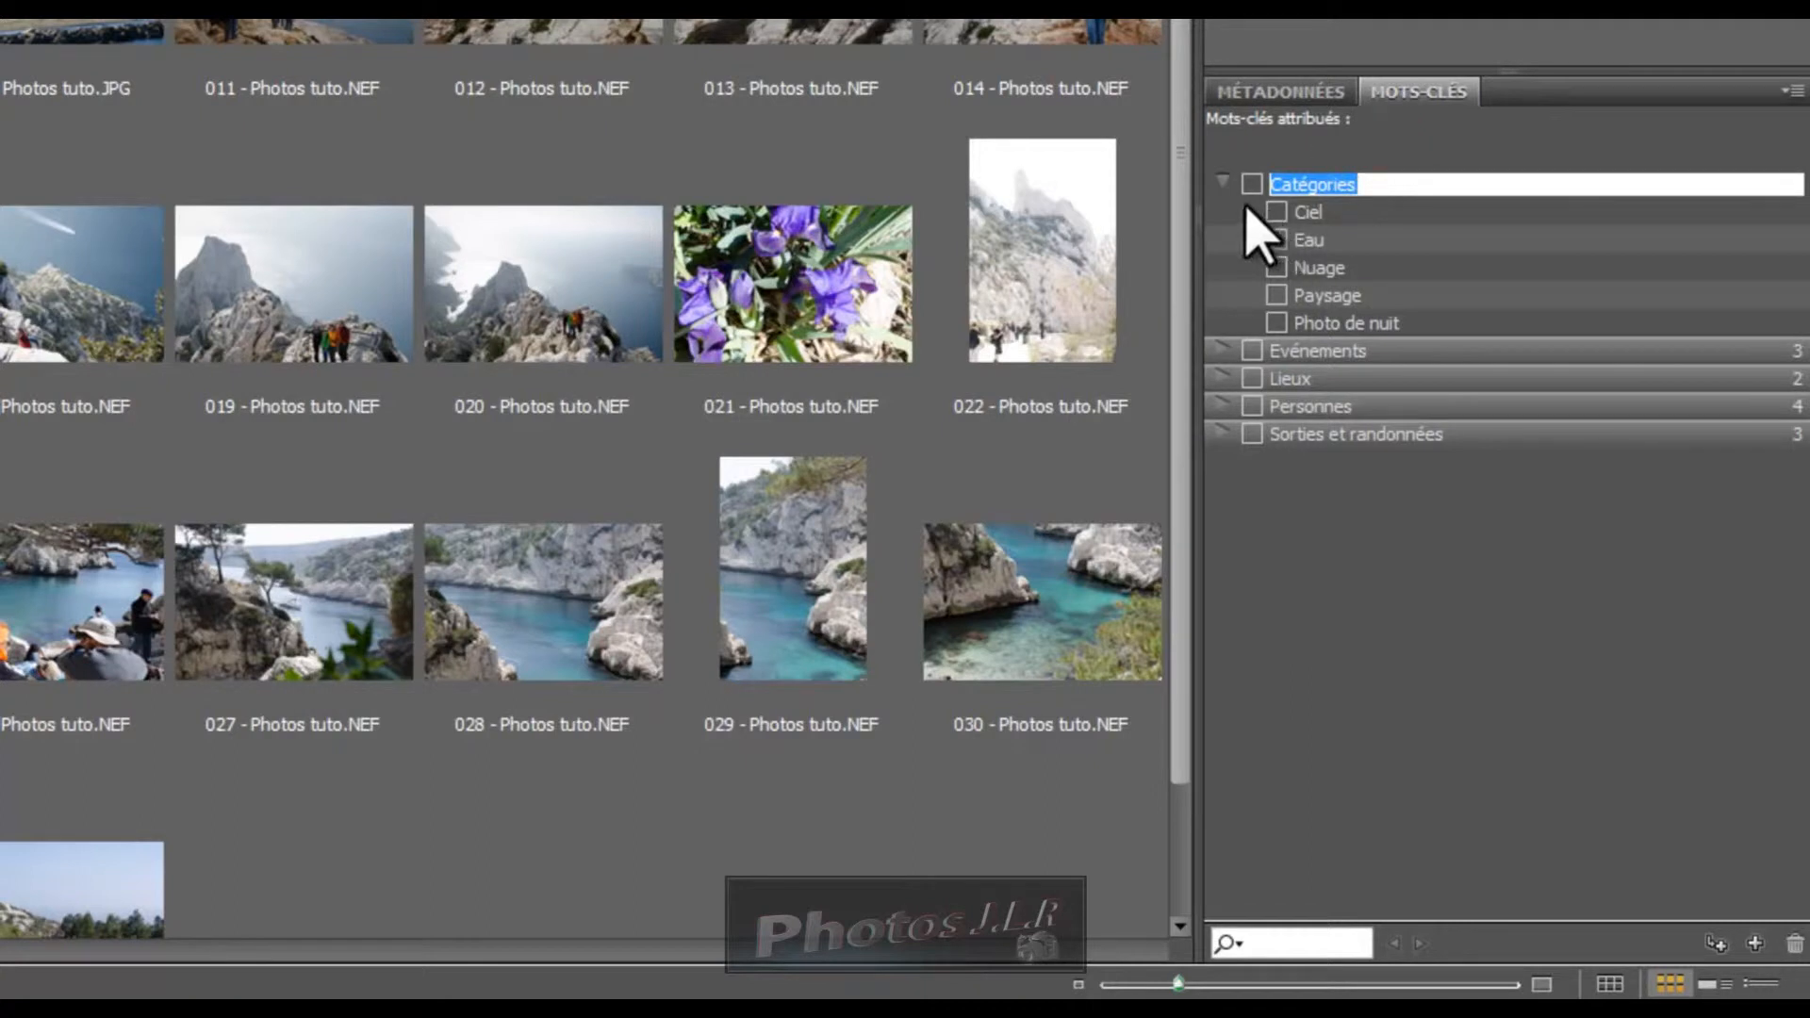
click(1545, 354)
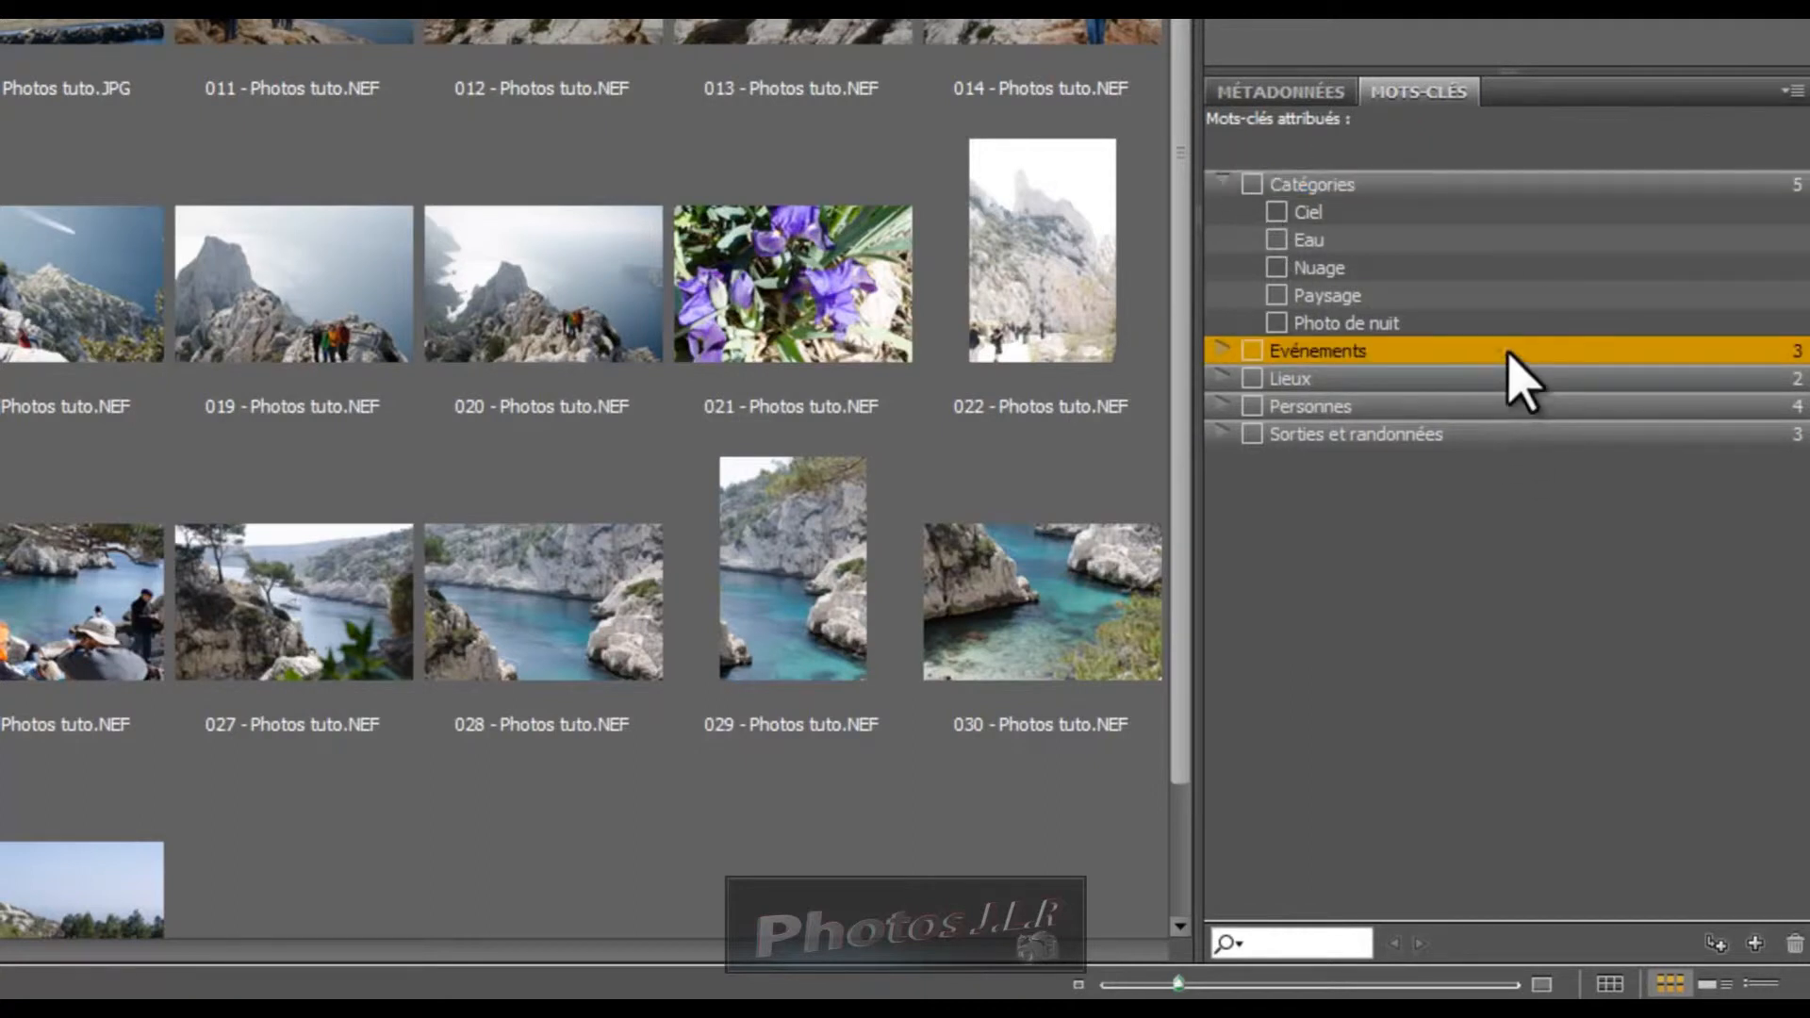
Create a new top-level keyword named Vacances
right_click(1507, 353)
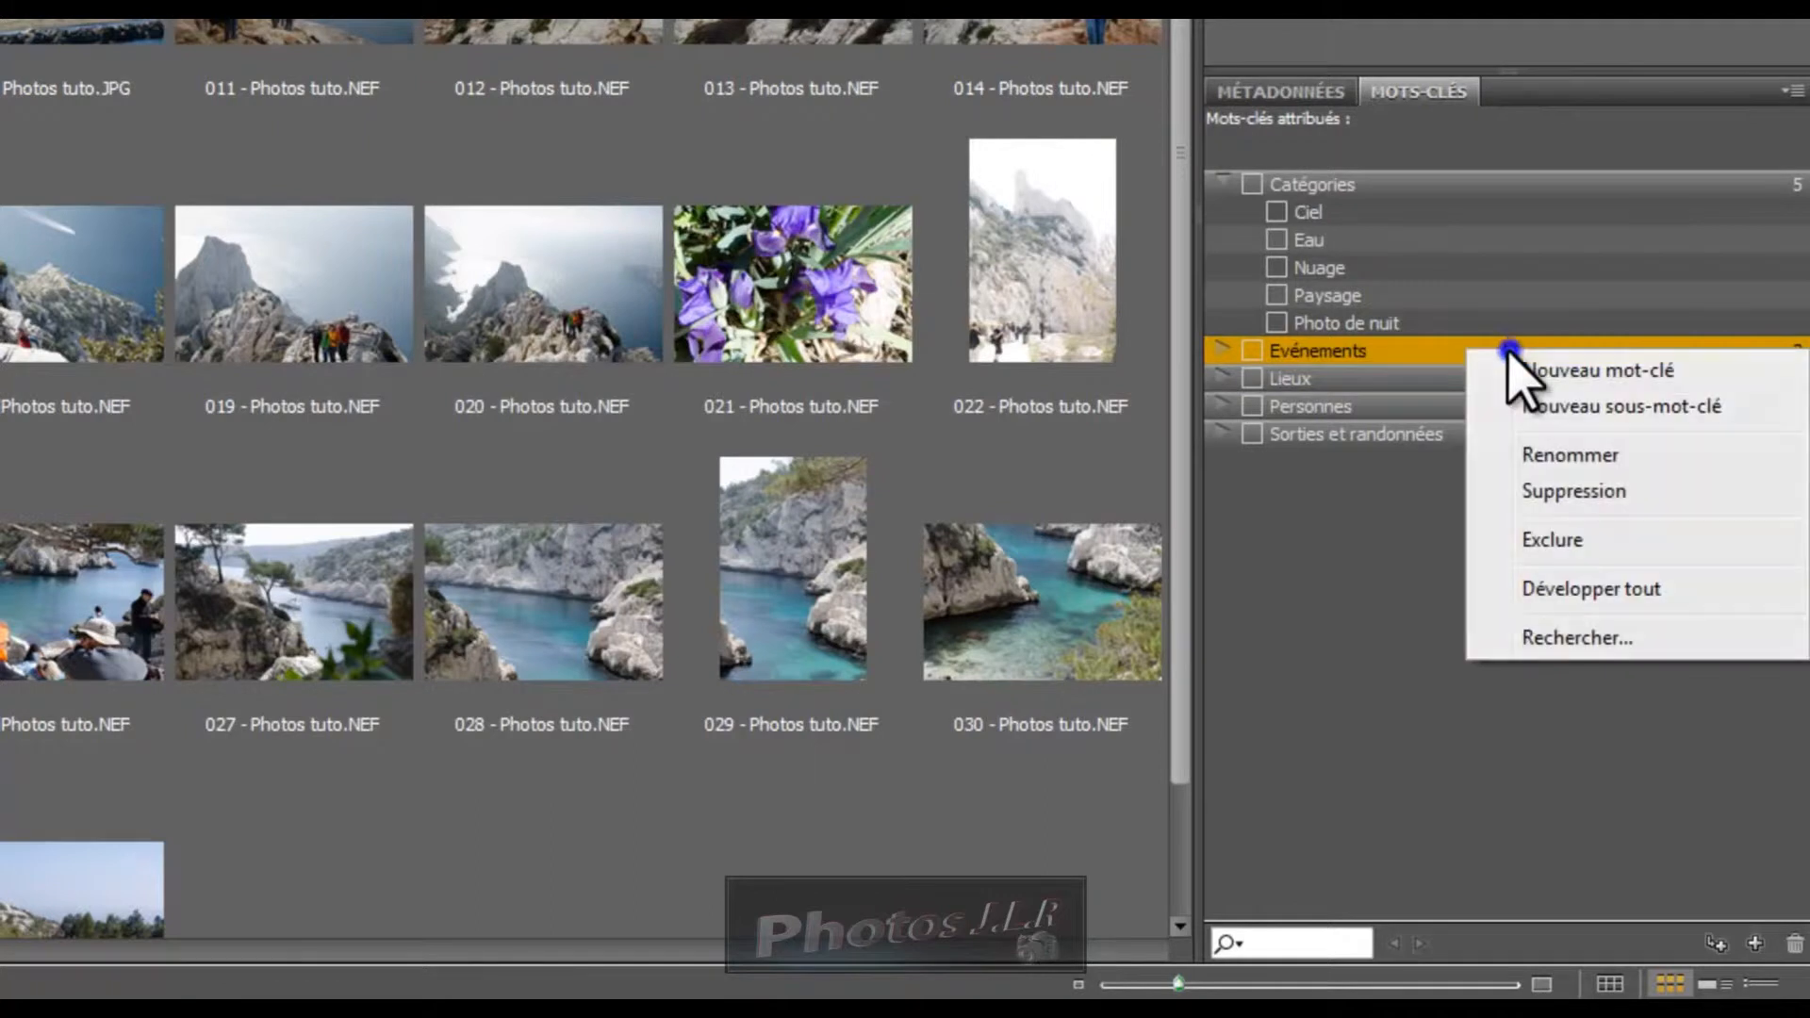
click(1570, 377)
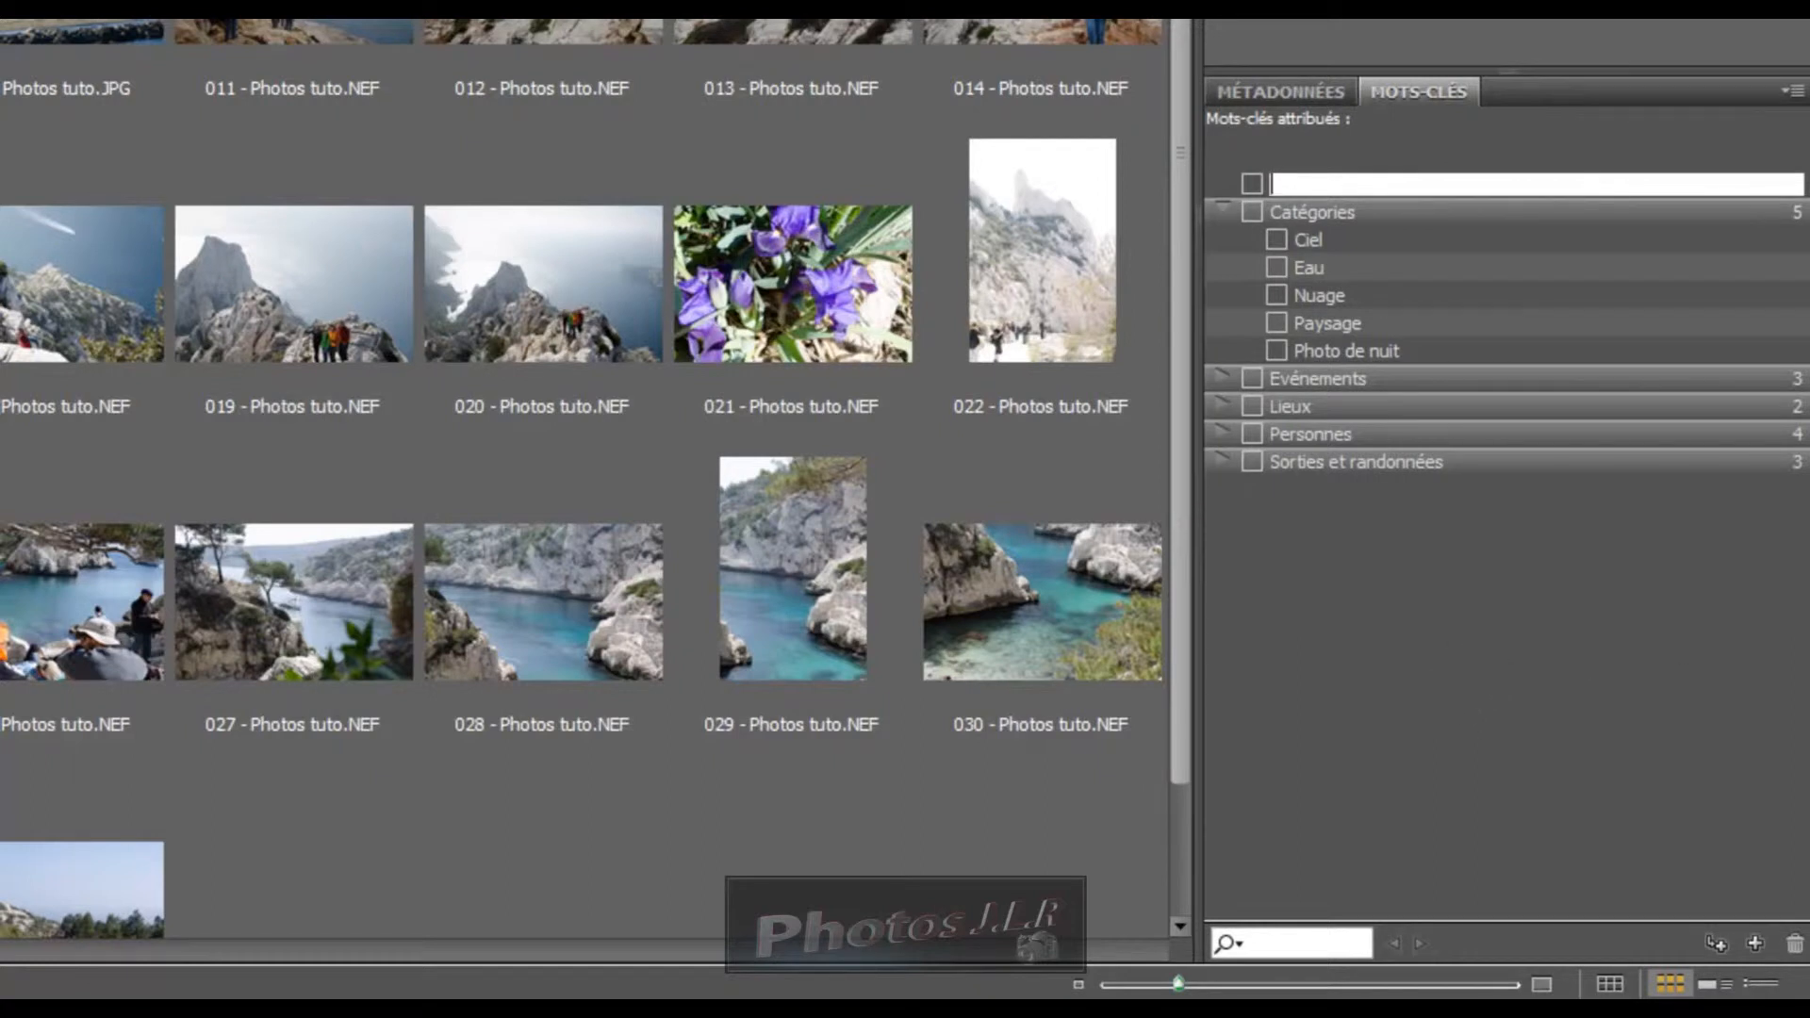
text(Vacances)
click(1409, 618)
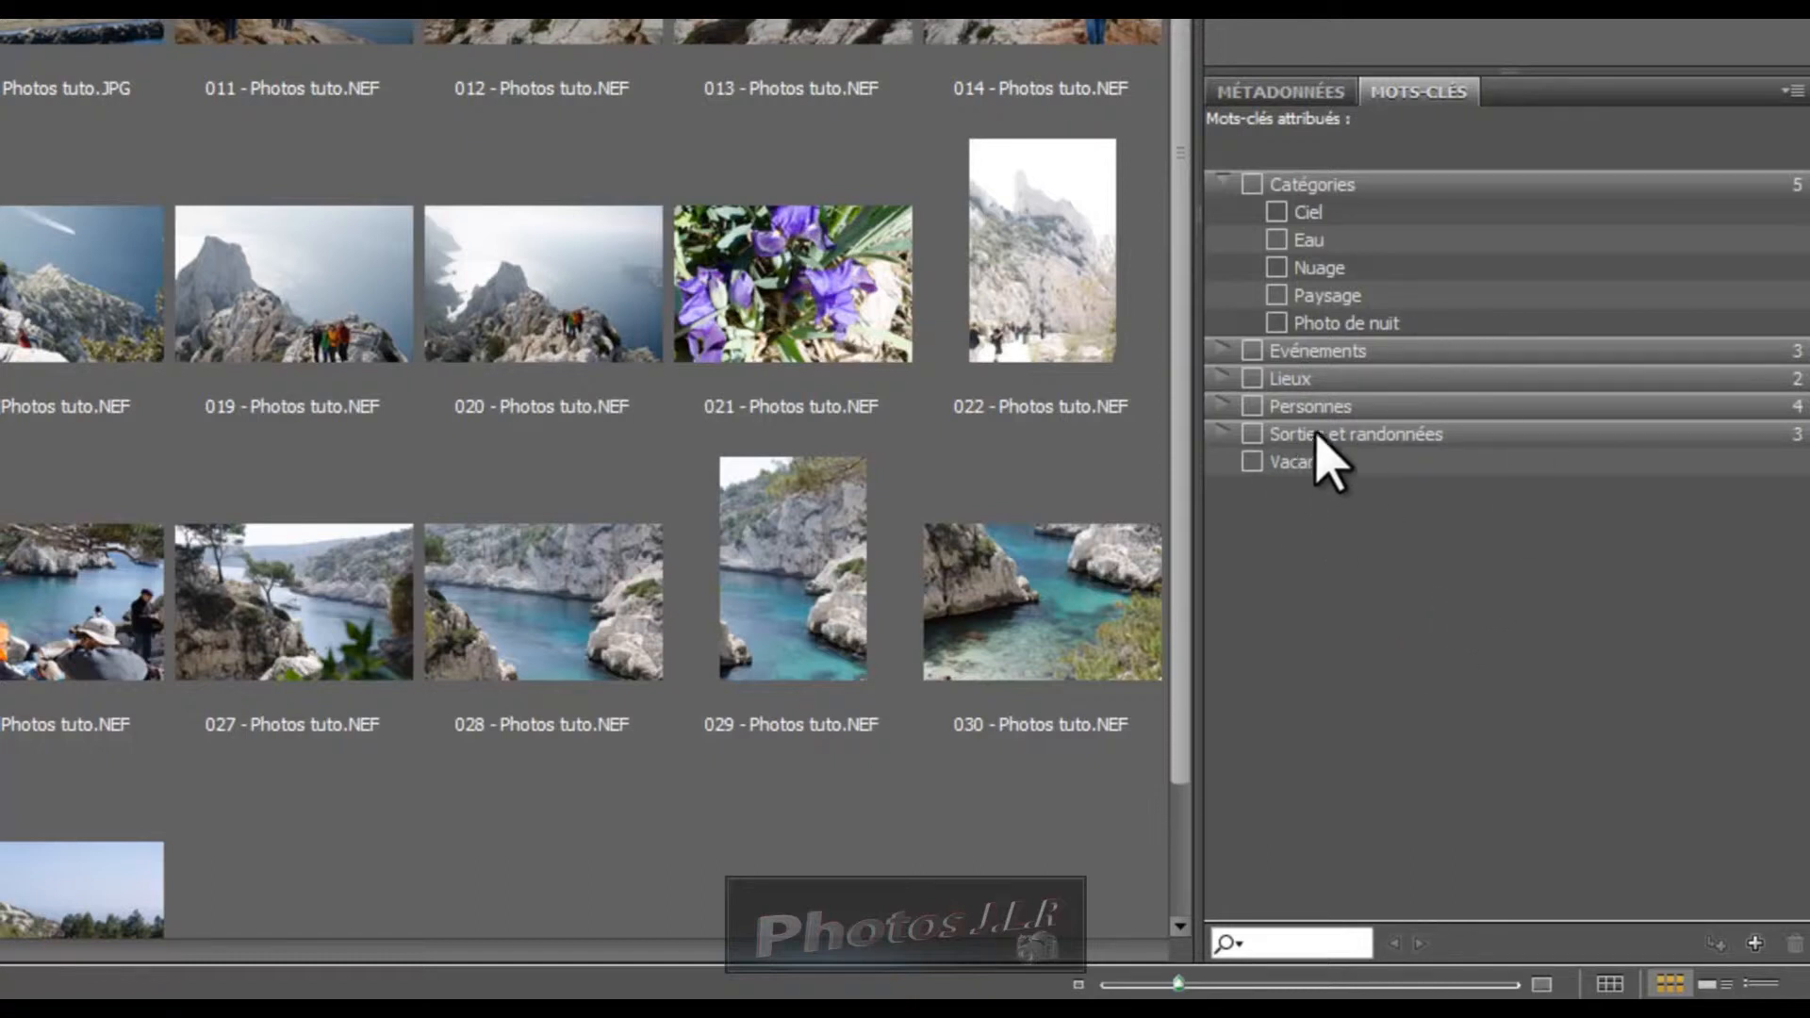
Add a sub-keyword named Palavas under the Vacances keyword and select it
right_click(1373, 463)
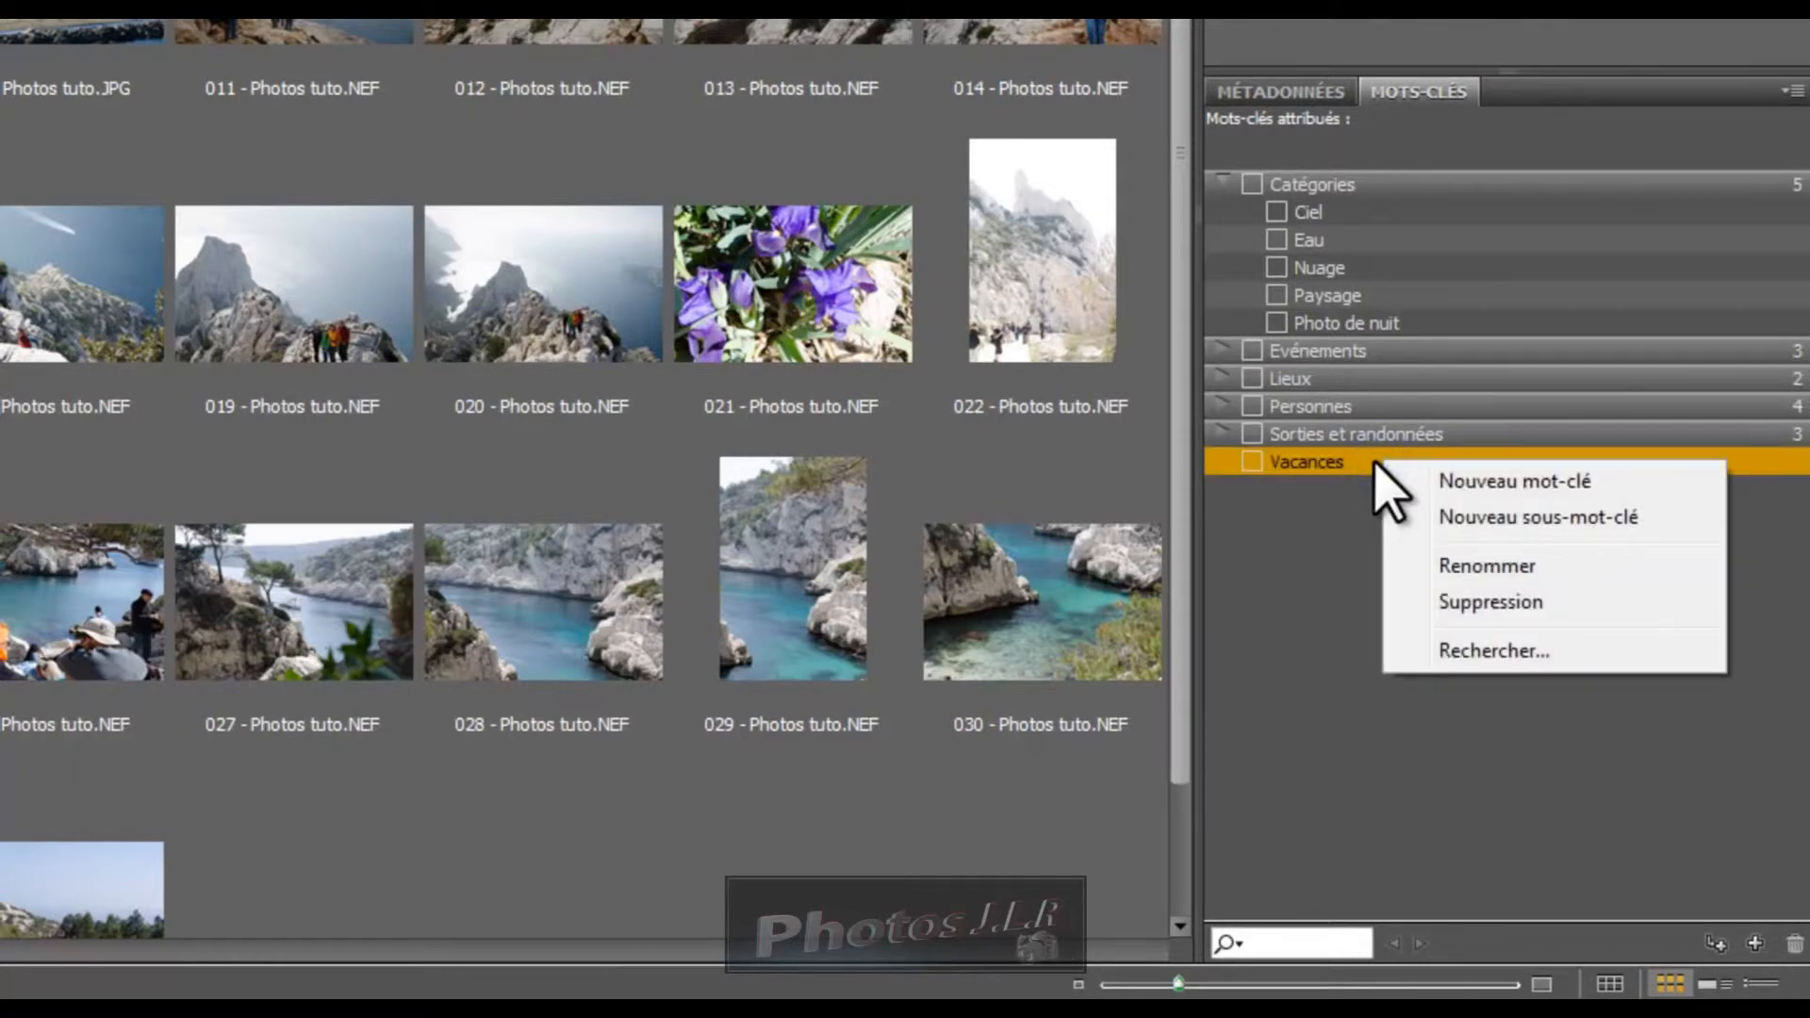
click(1505, 521)
text(Pala)
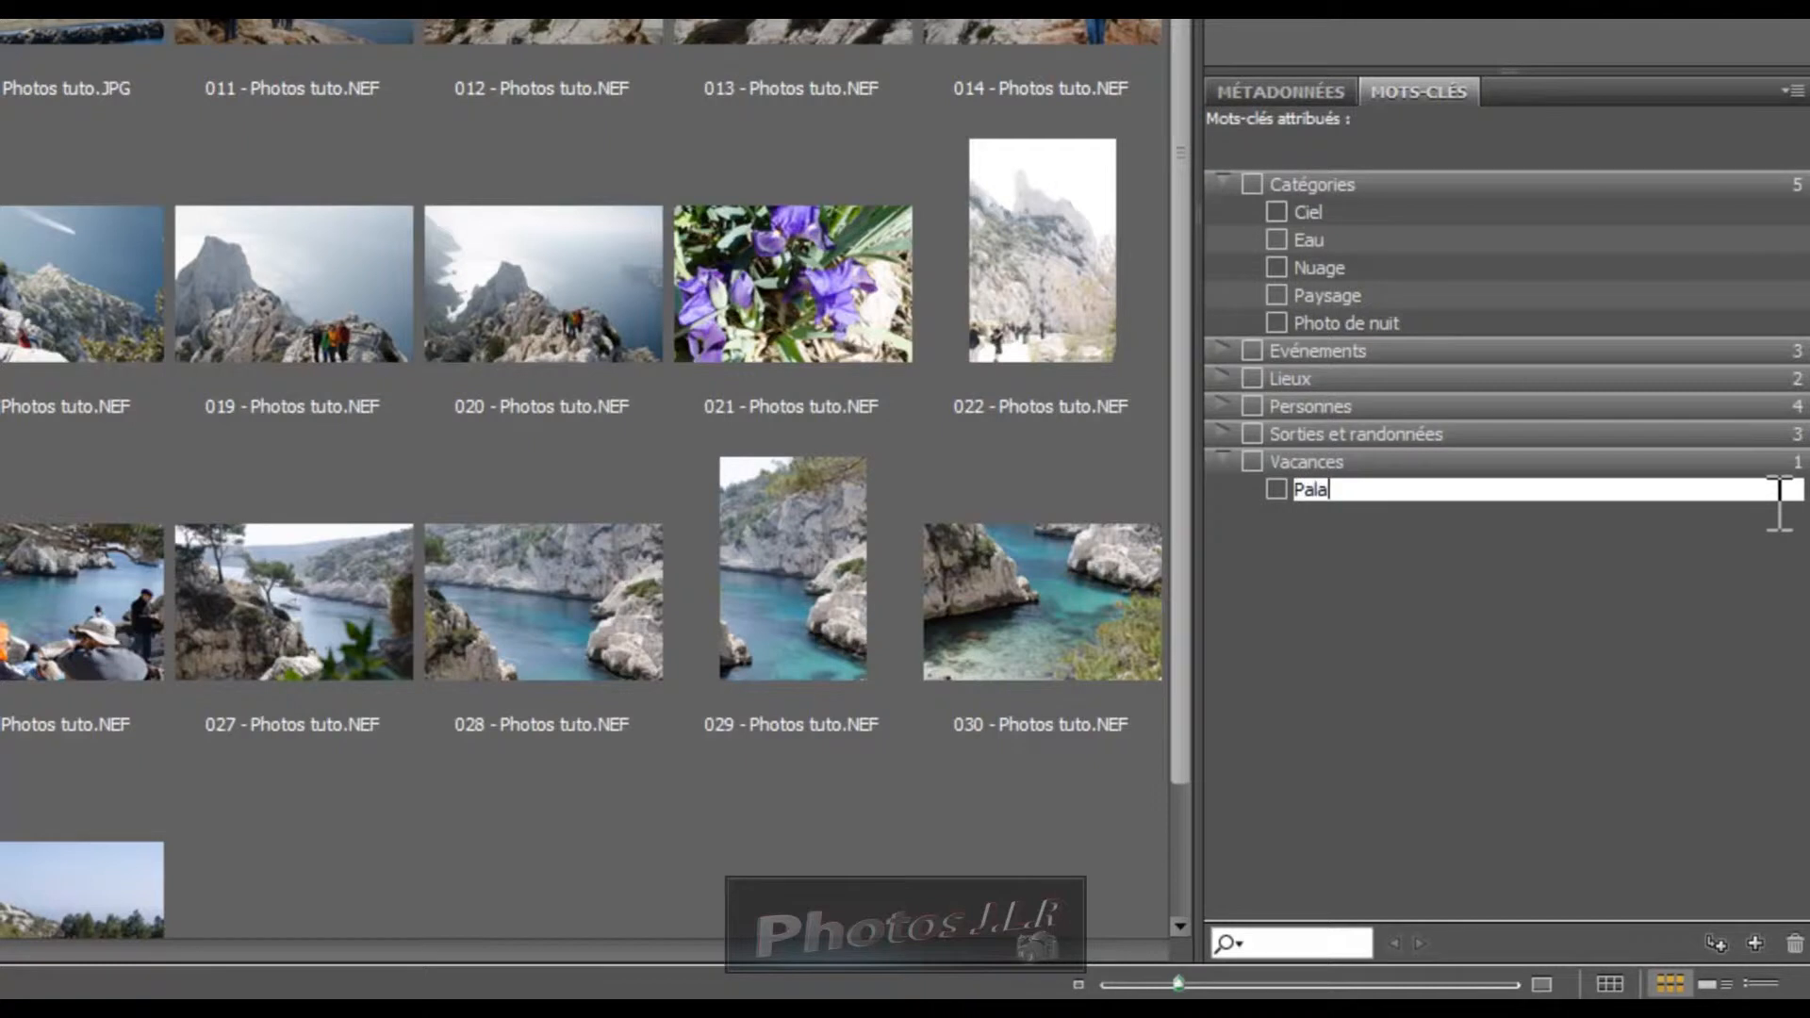
text(vas)
click(1520, 543)
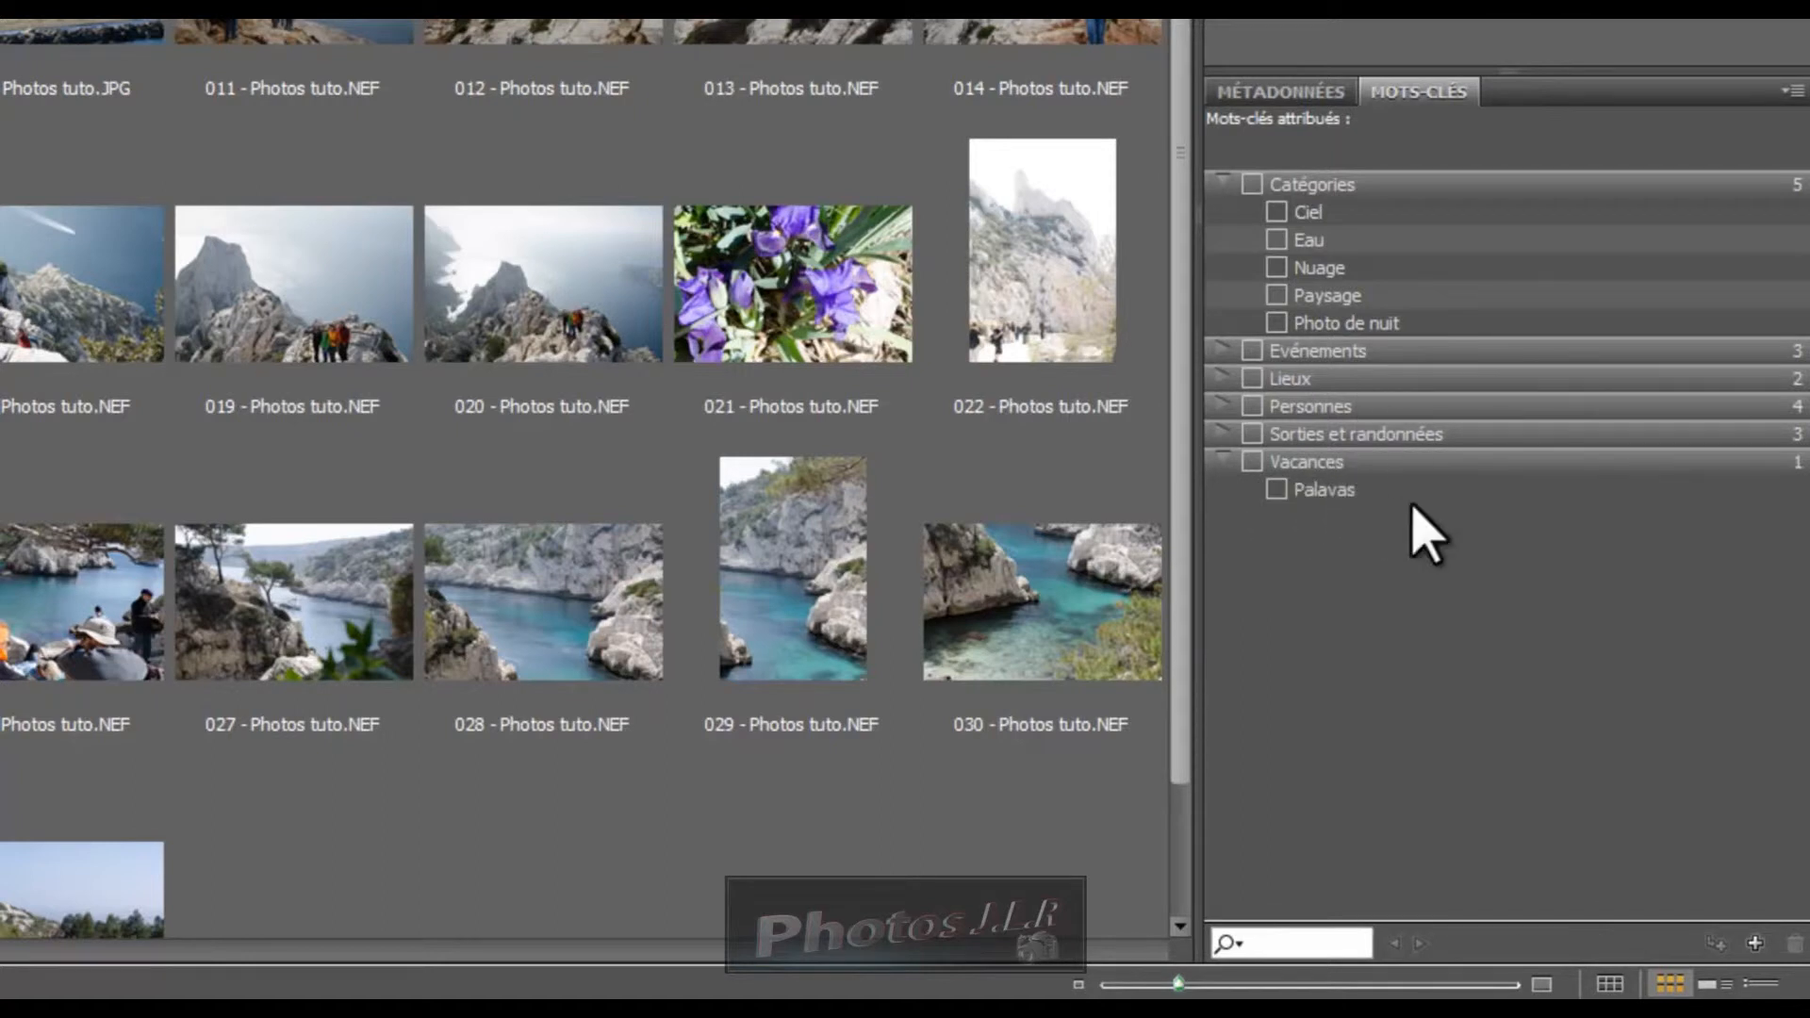
click(1386, 490)
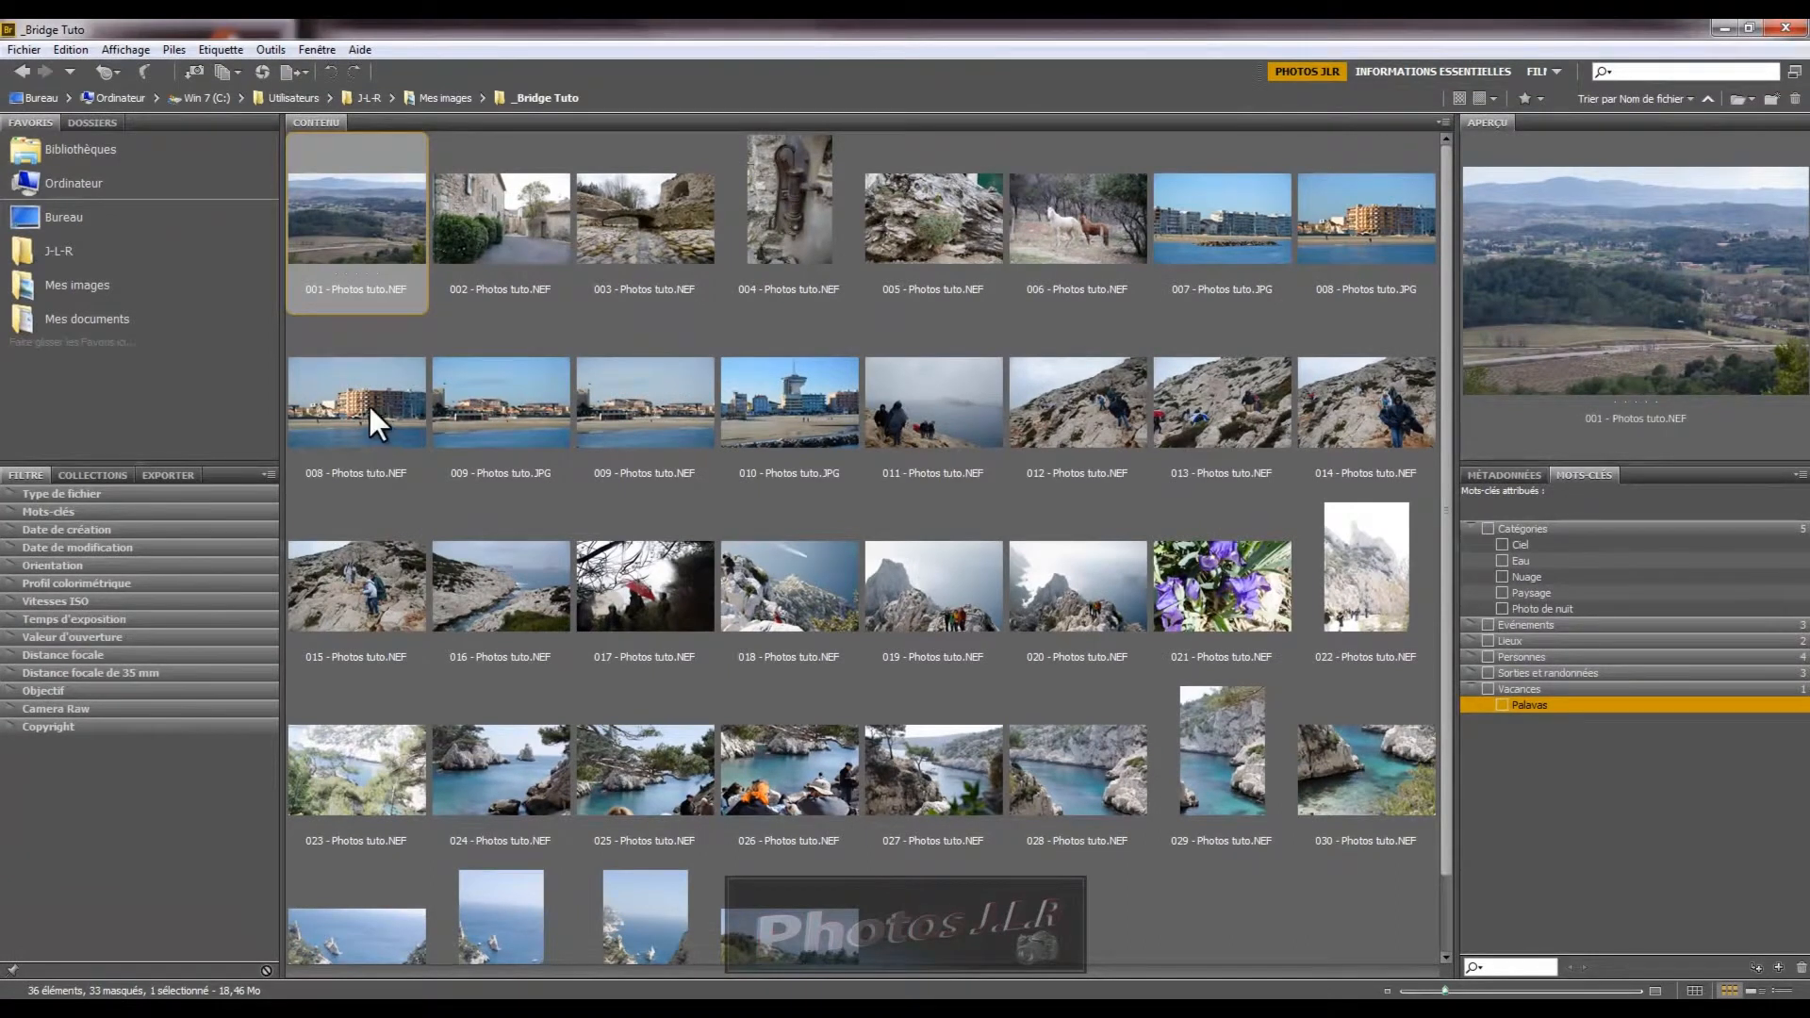
Select the seaside photos from 007 through 010 and assign them the Palavas keyword under Vacances
click(1237, 229)
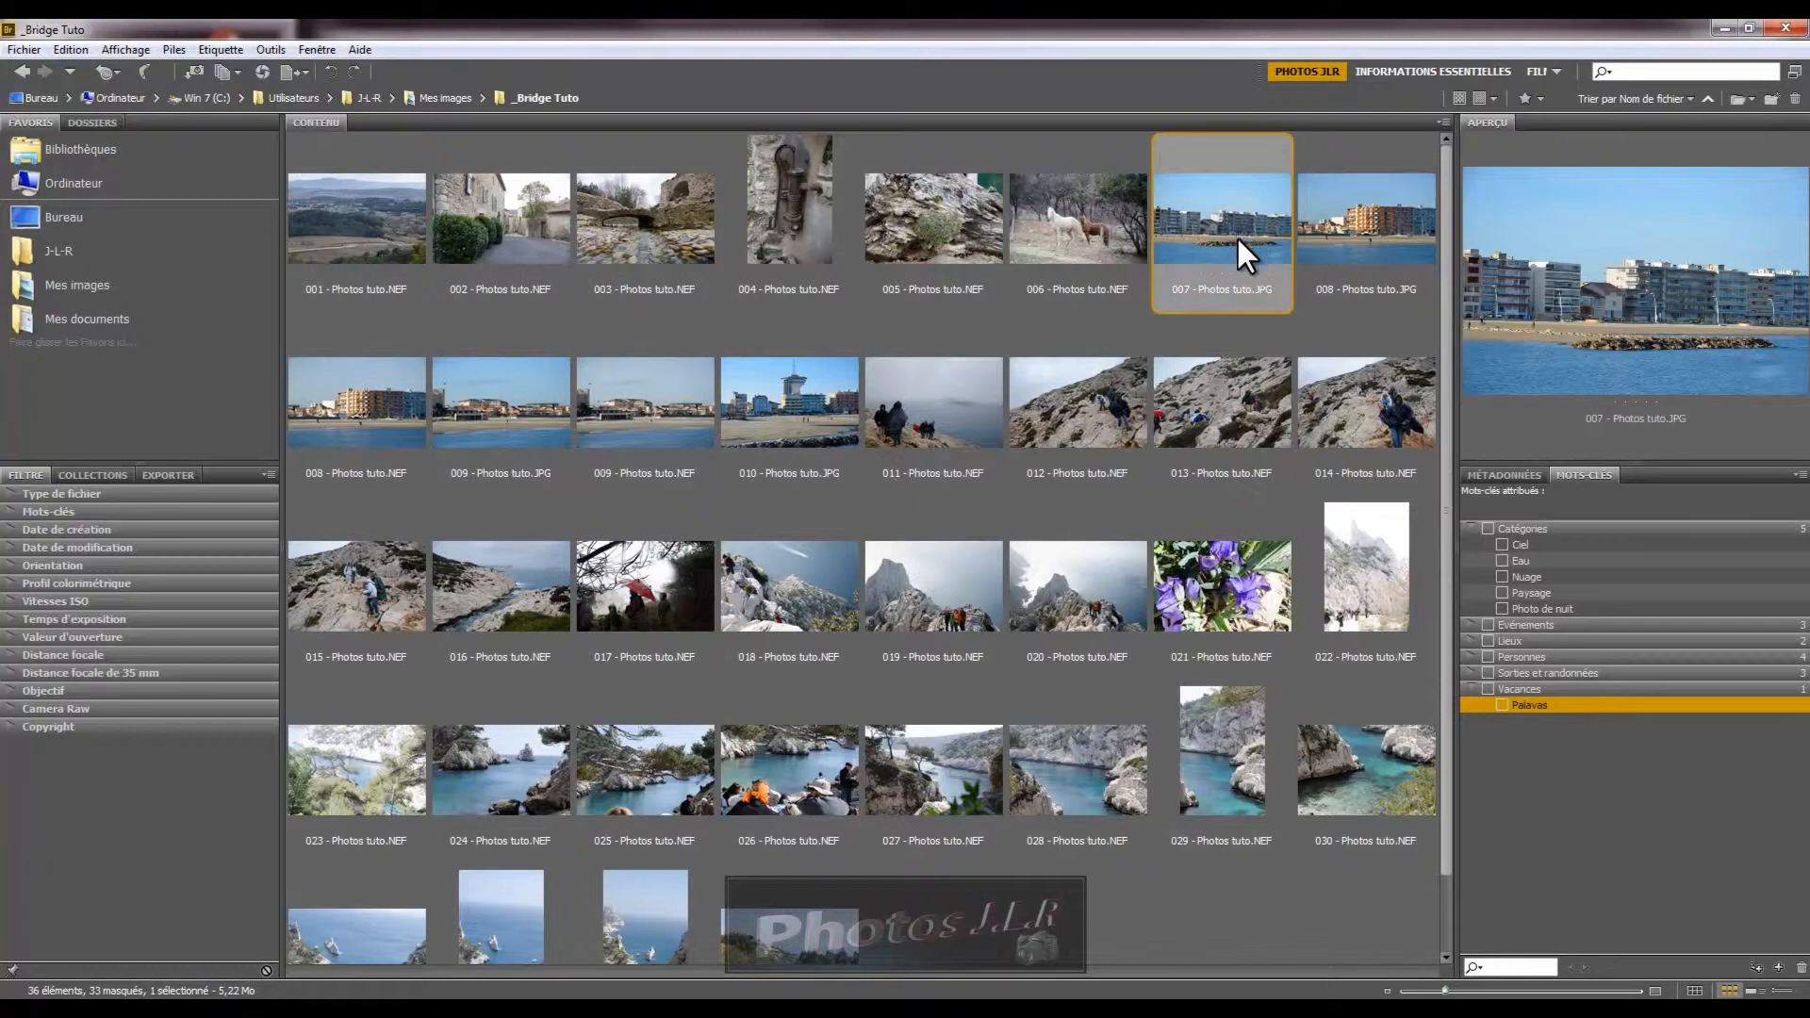
shift+click(817, 401)
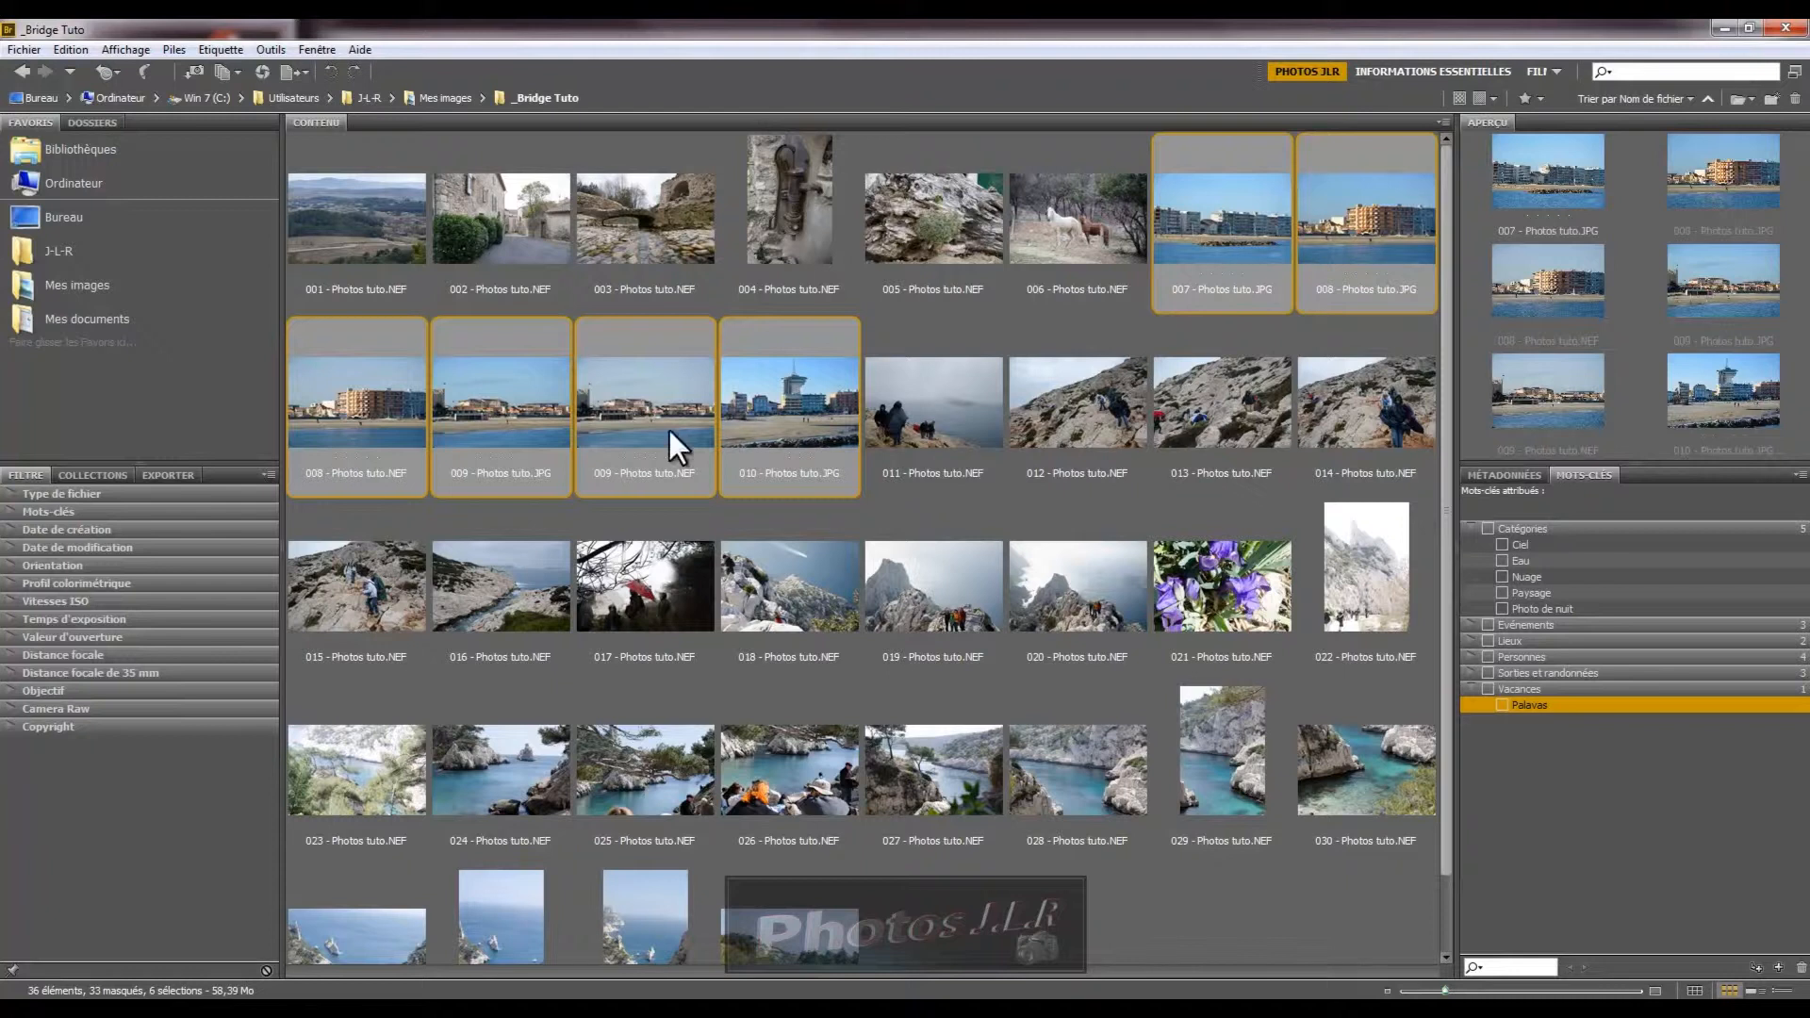
click(1501, 706)
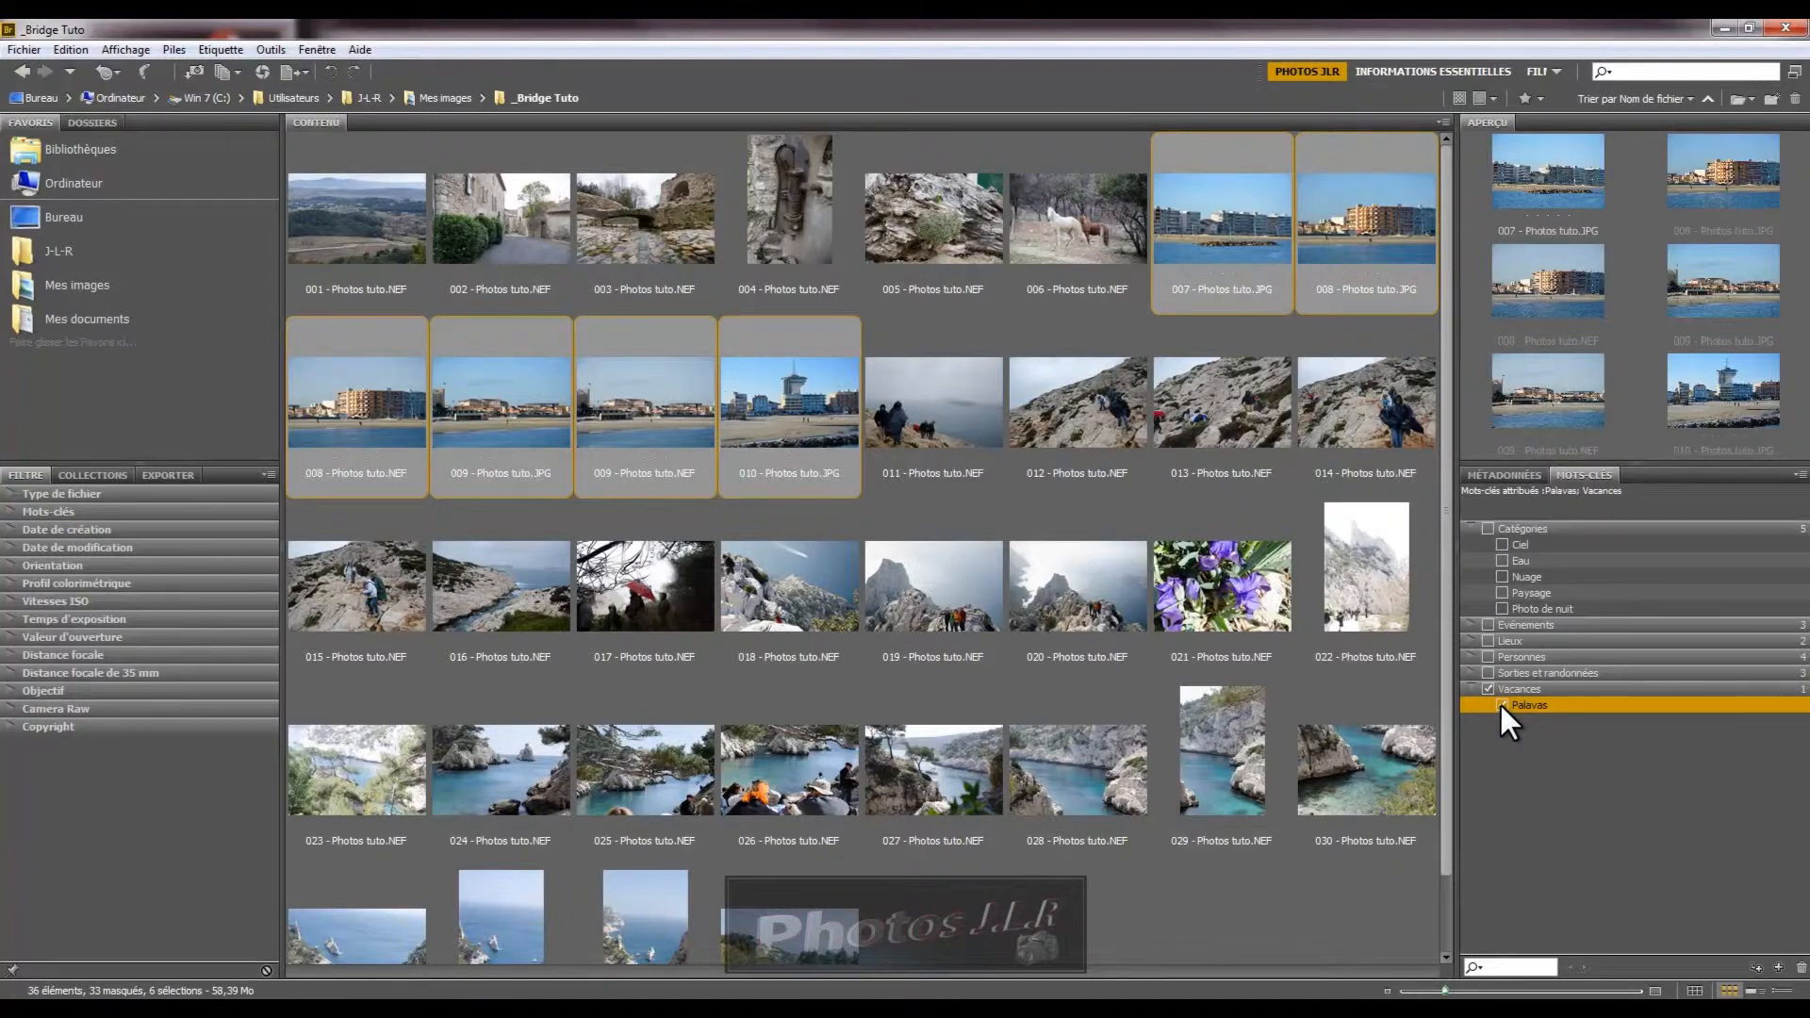
Check the keywords assigned to photos 006, 007, 008 (JPG) and 010 one after another
click(1077, 202)
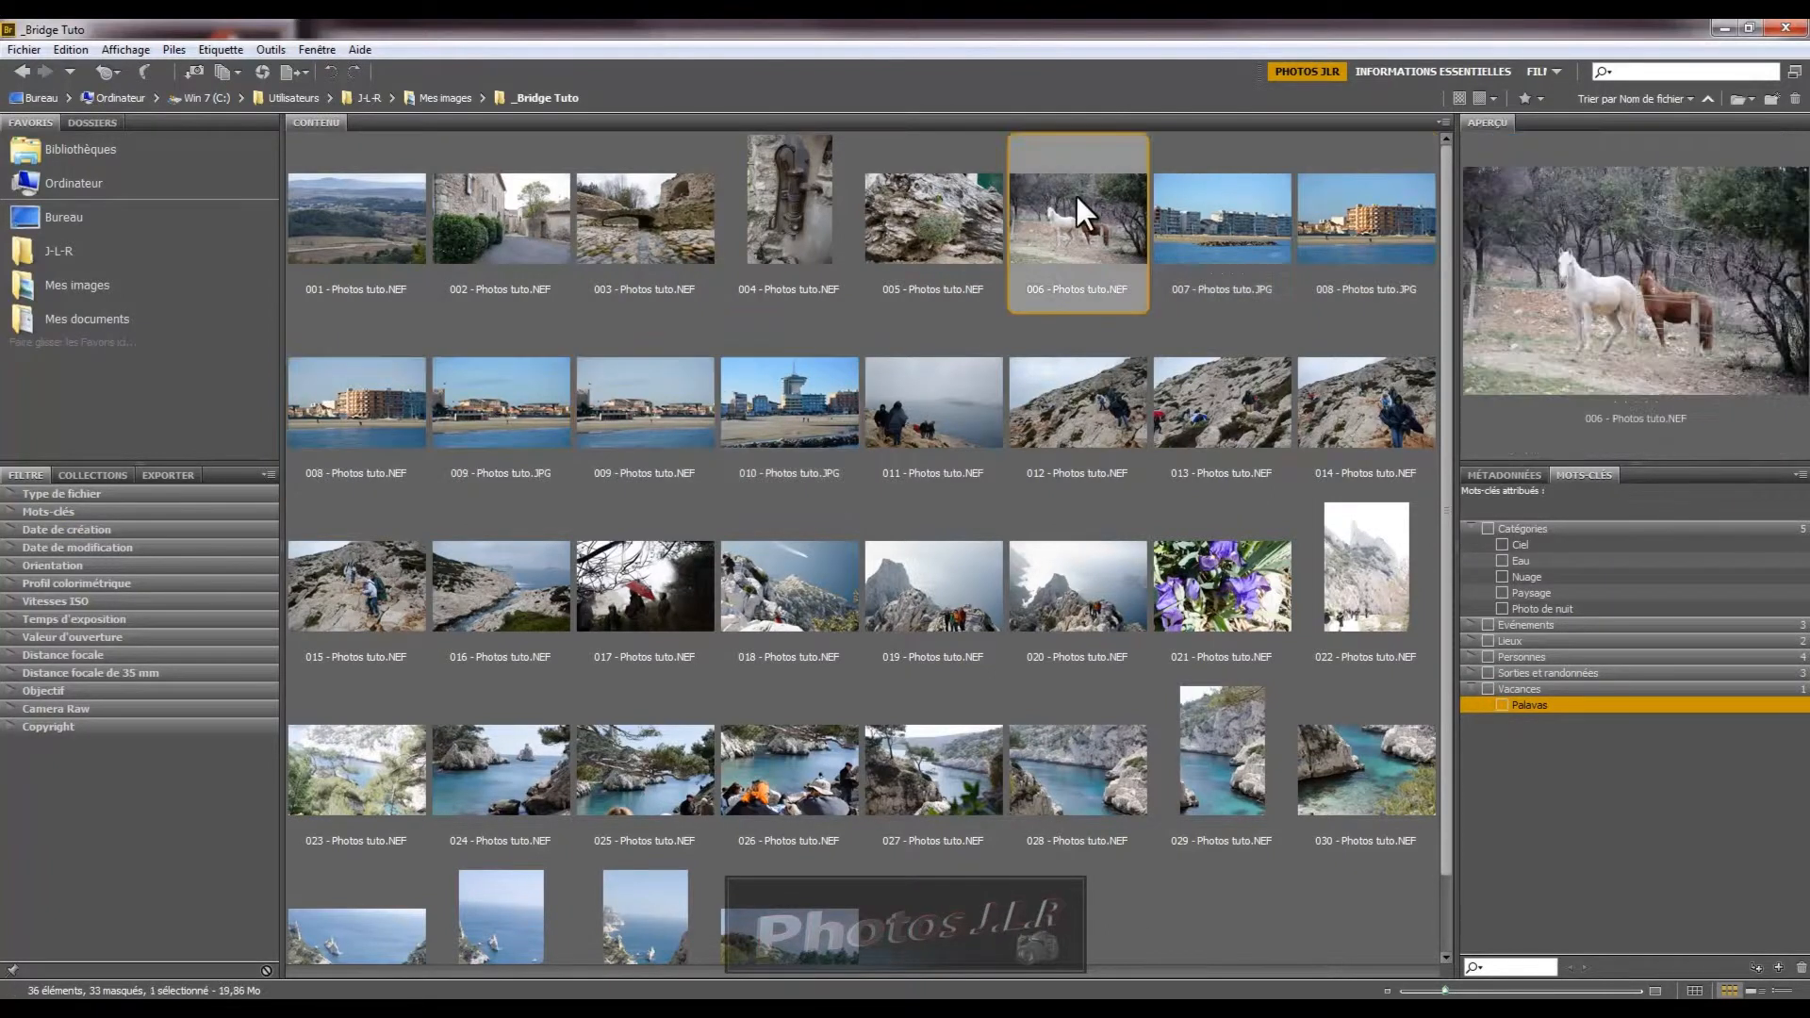
click(1212, 209)
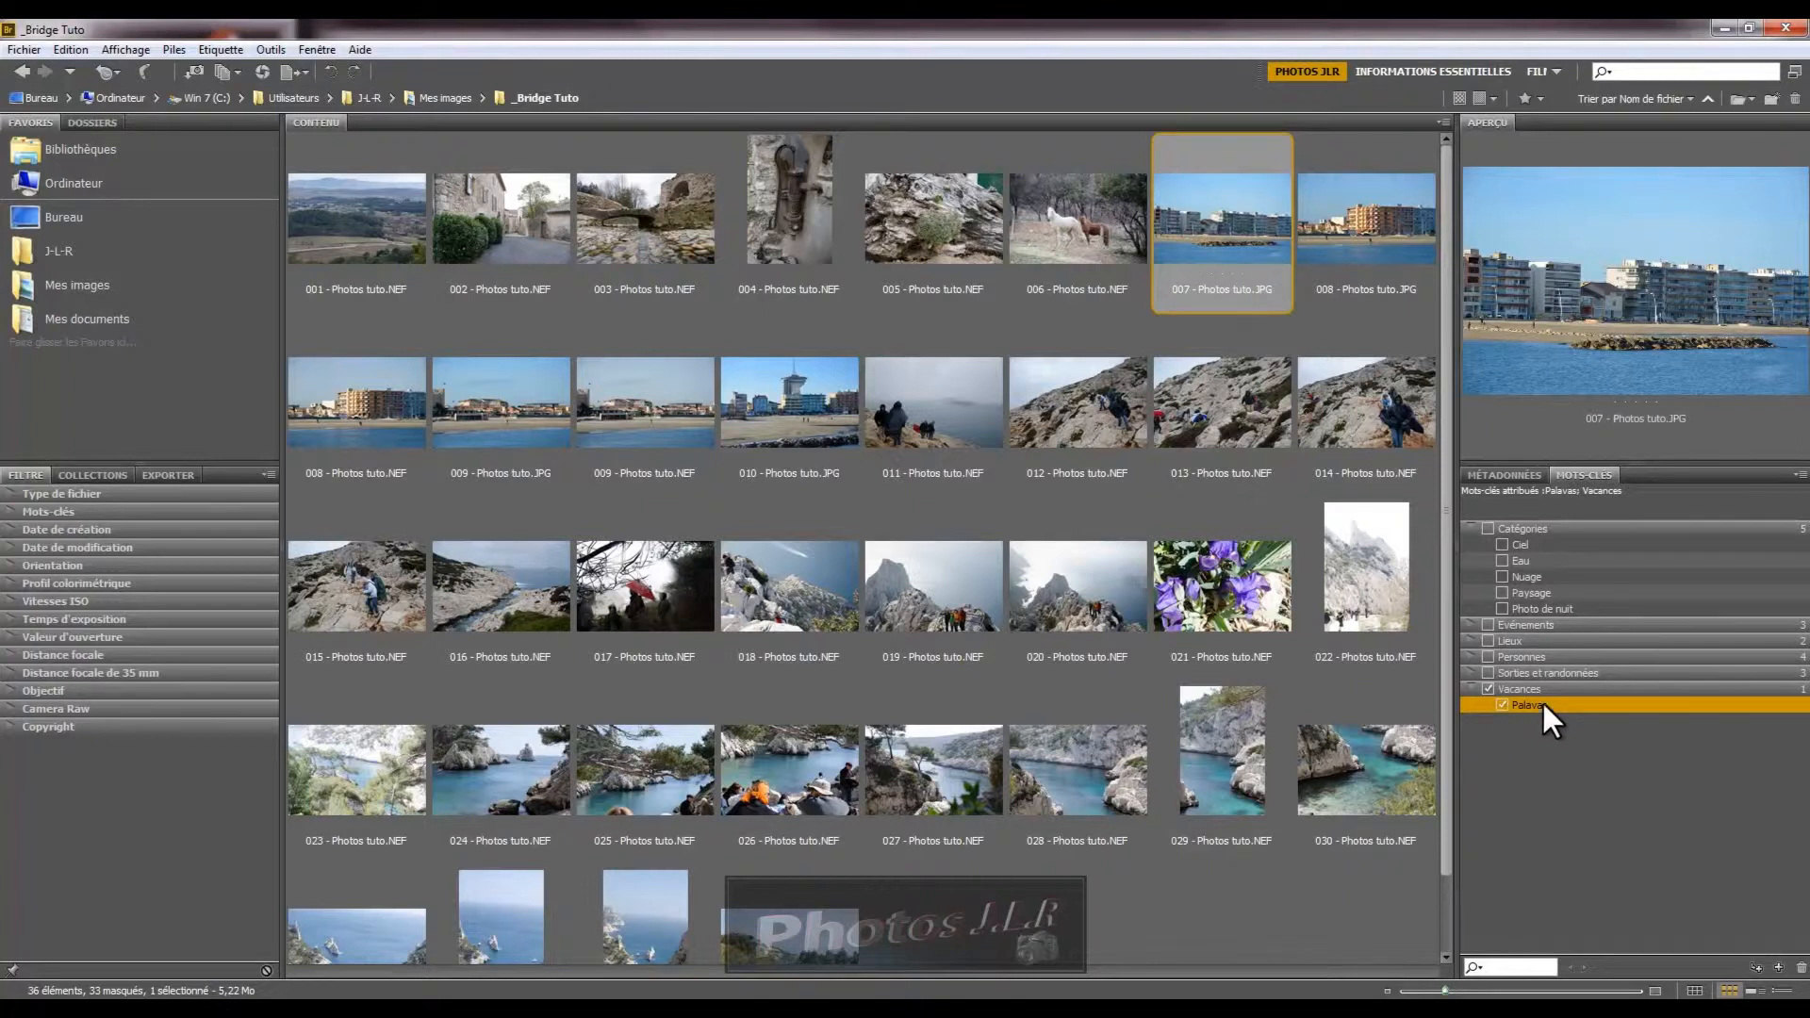
click(1361, 204)
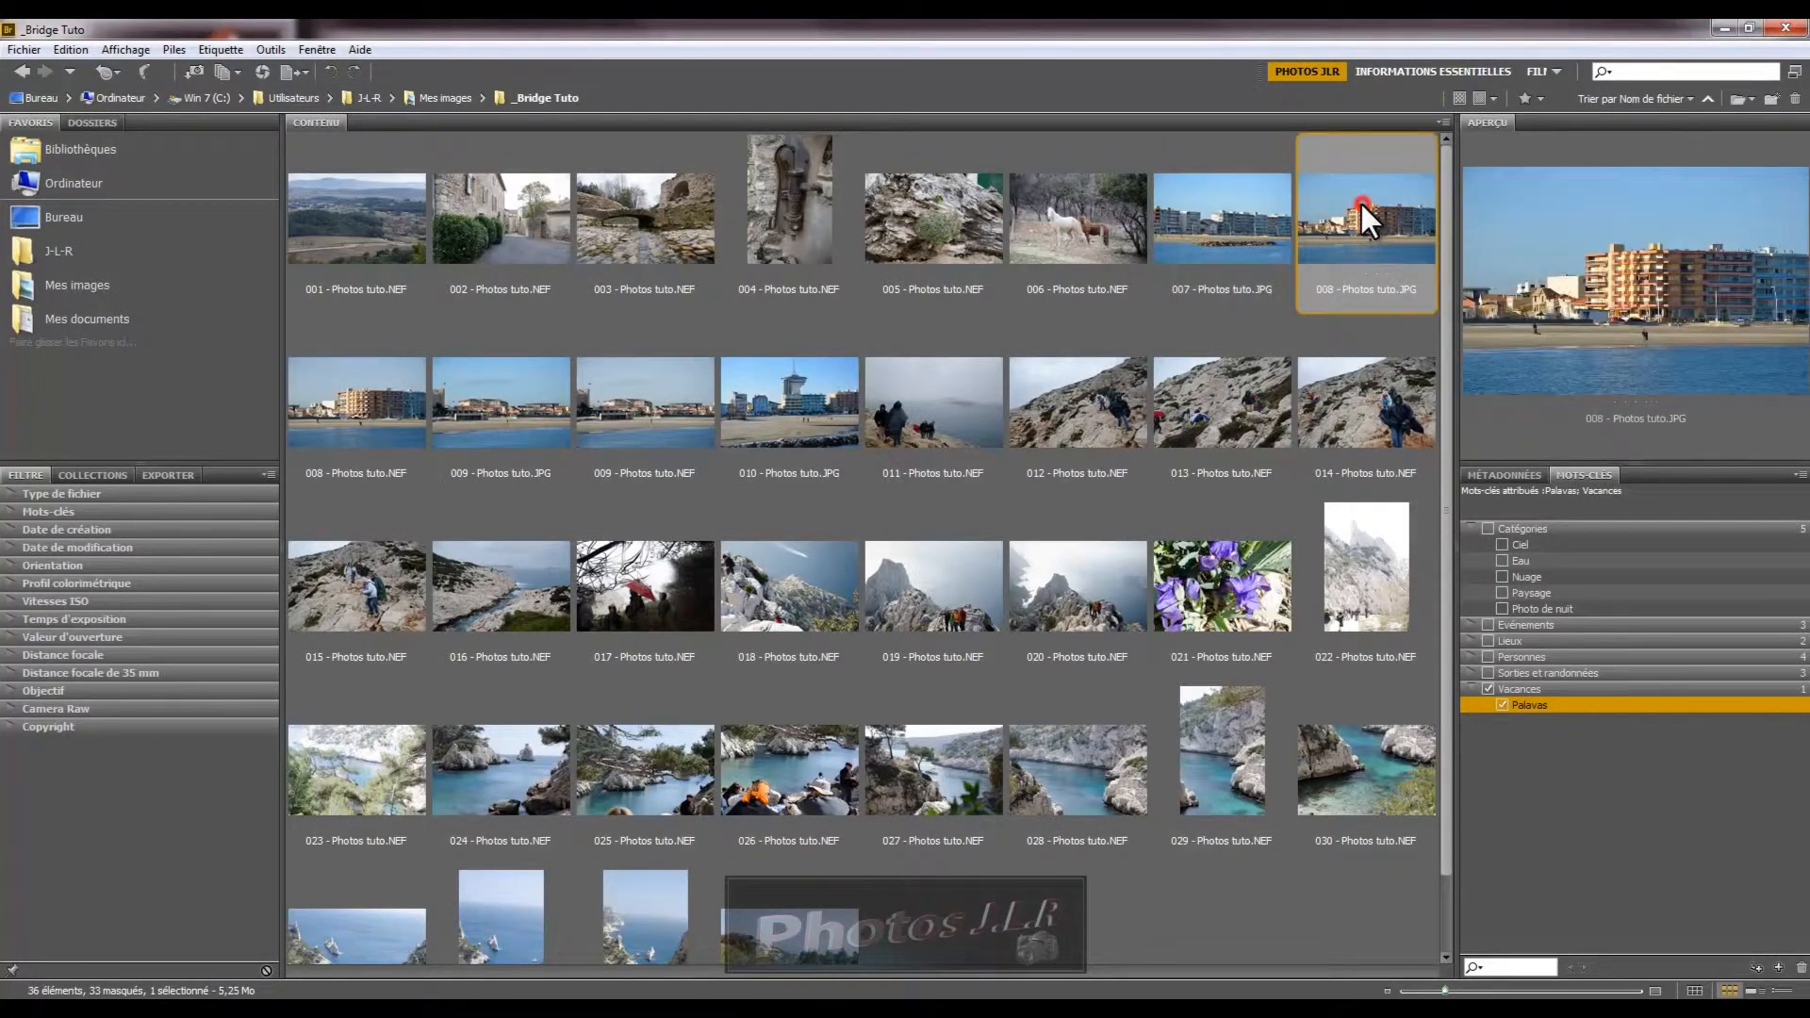
click(784, 418)
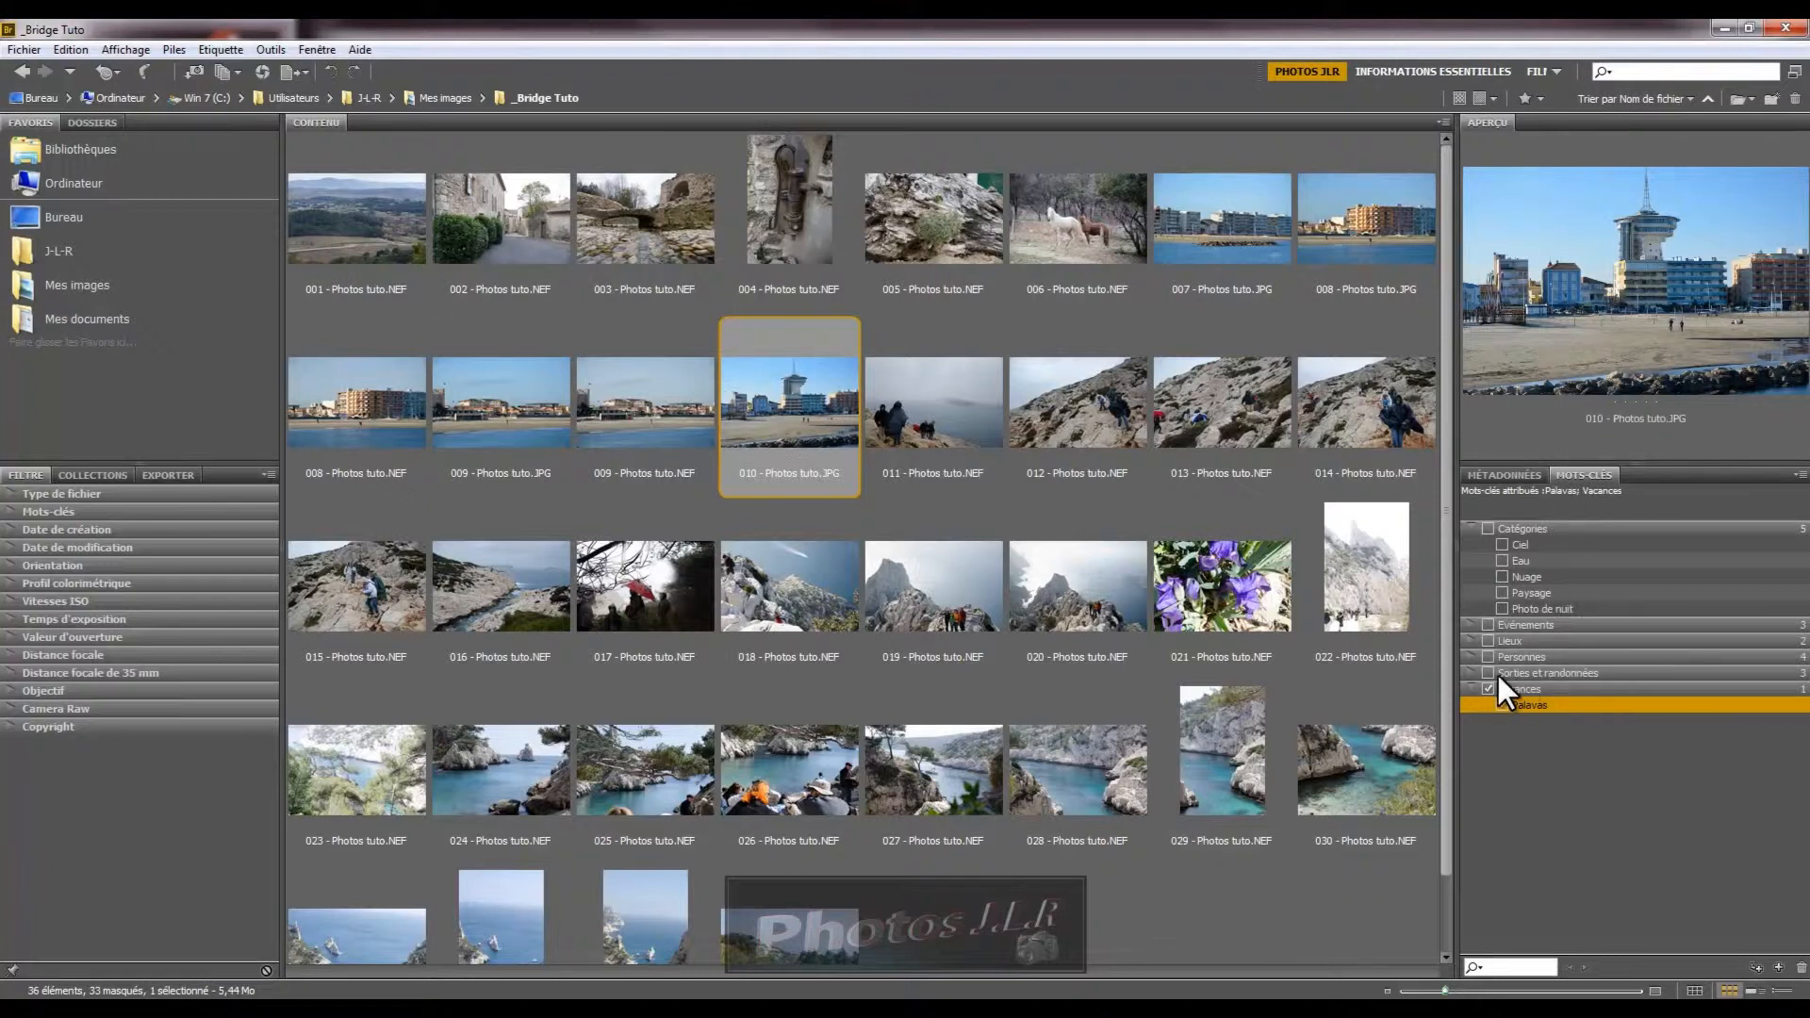
Expand the Sorties et randonnées keyword group to show its sub-keywords
click(1472, 672)
right_click(1598, 674)
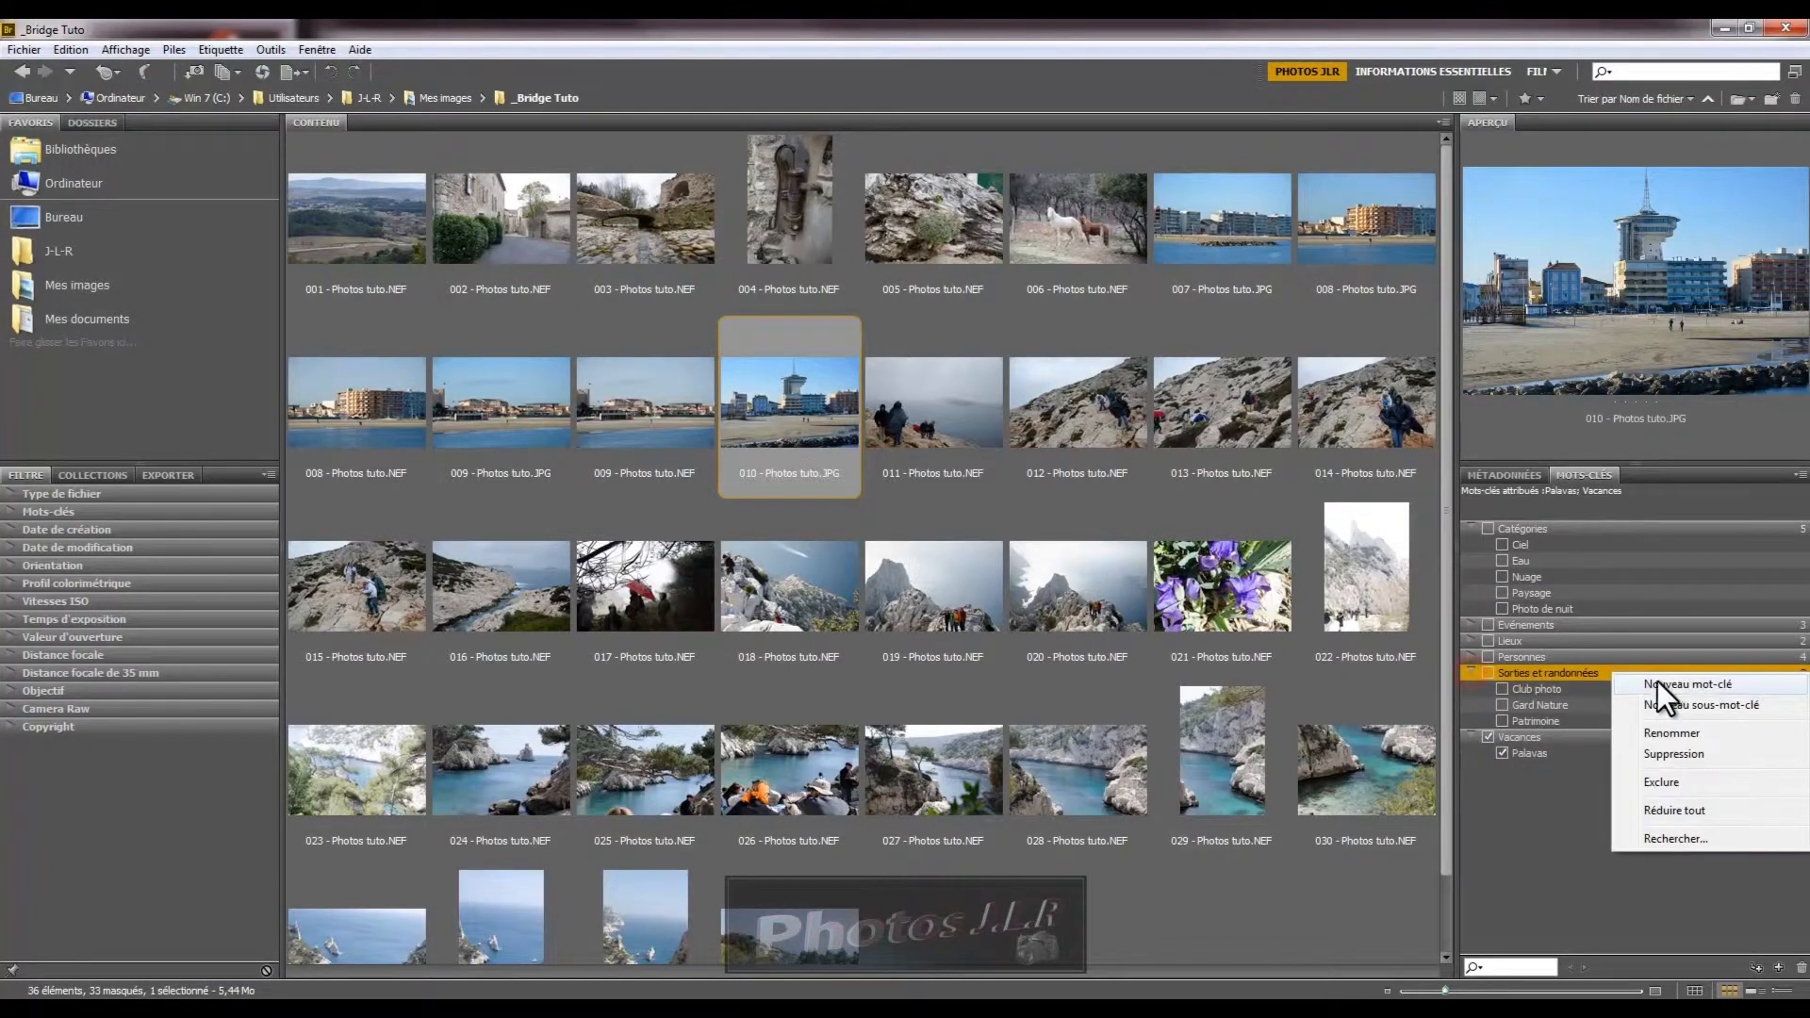
key(Escape)
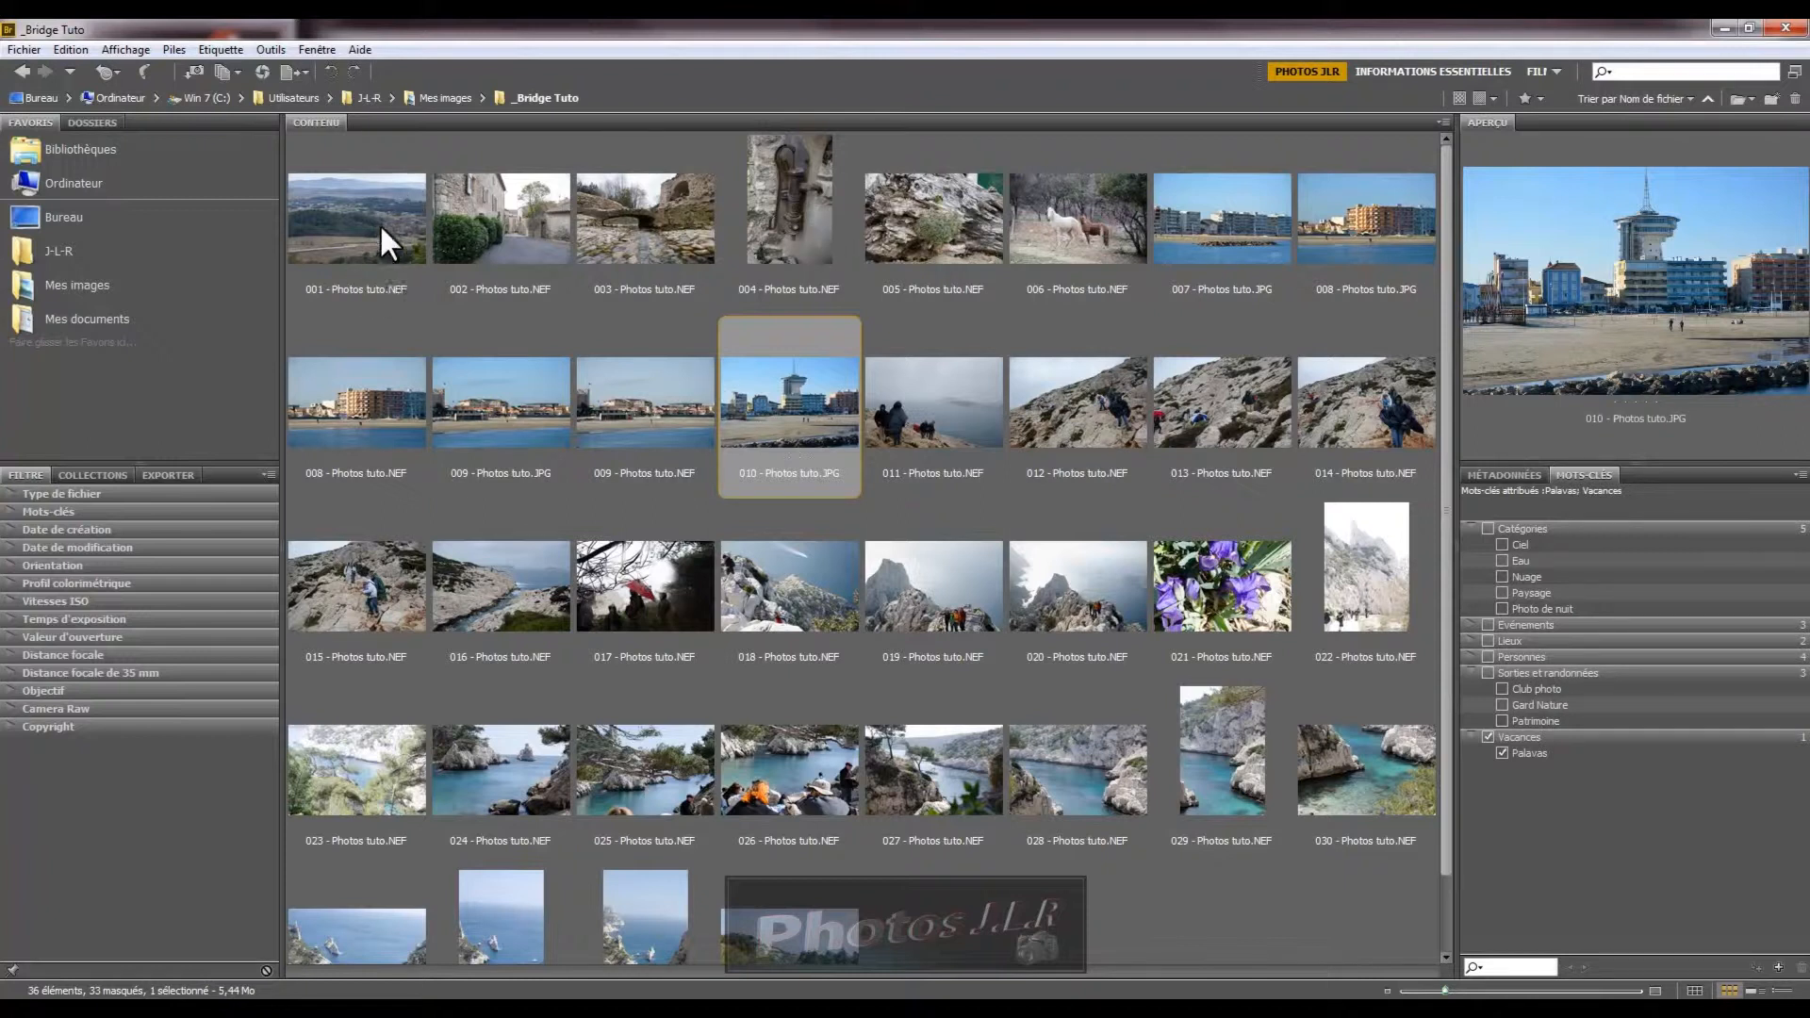
Select photos 002, 003 and 005 and assign them the Patrimoine keyword under Sorties et randonnées
click(524, 228)
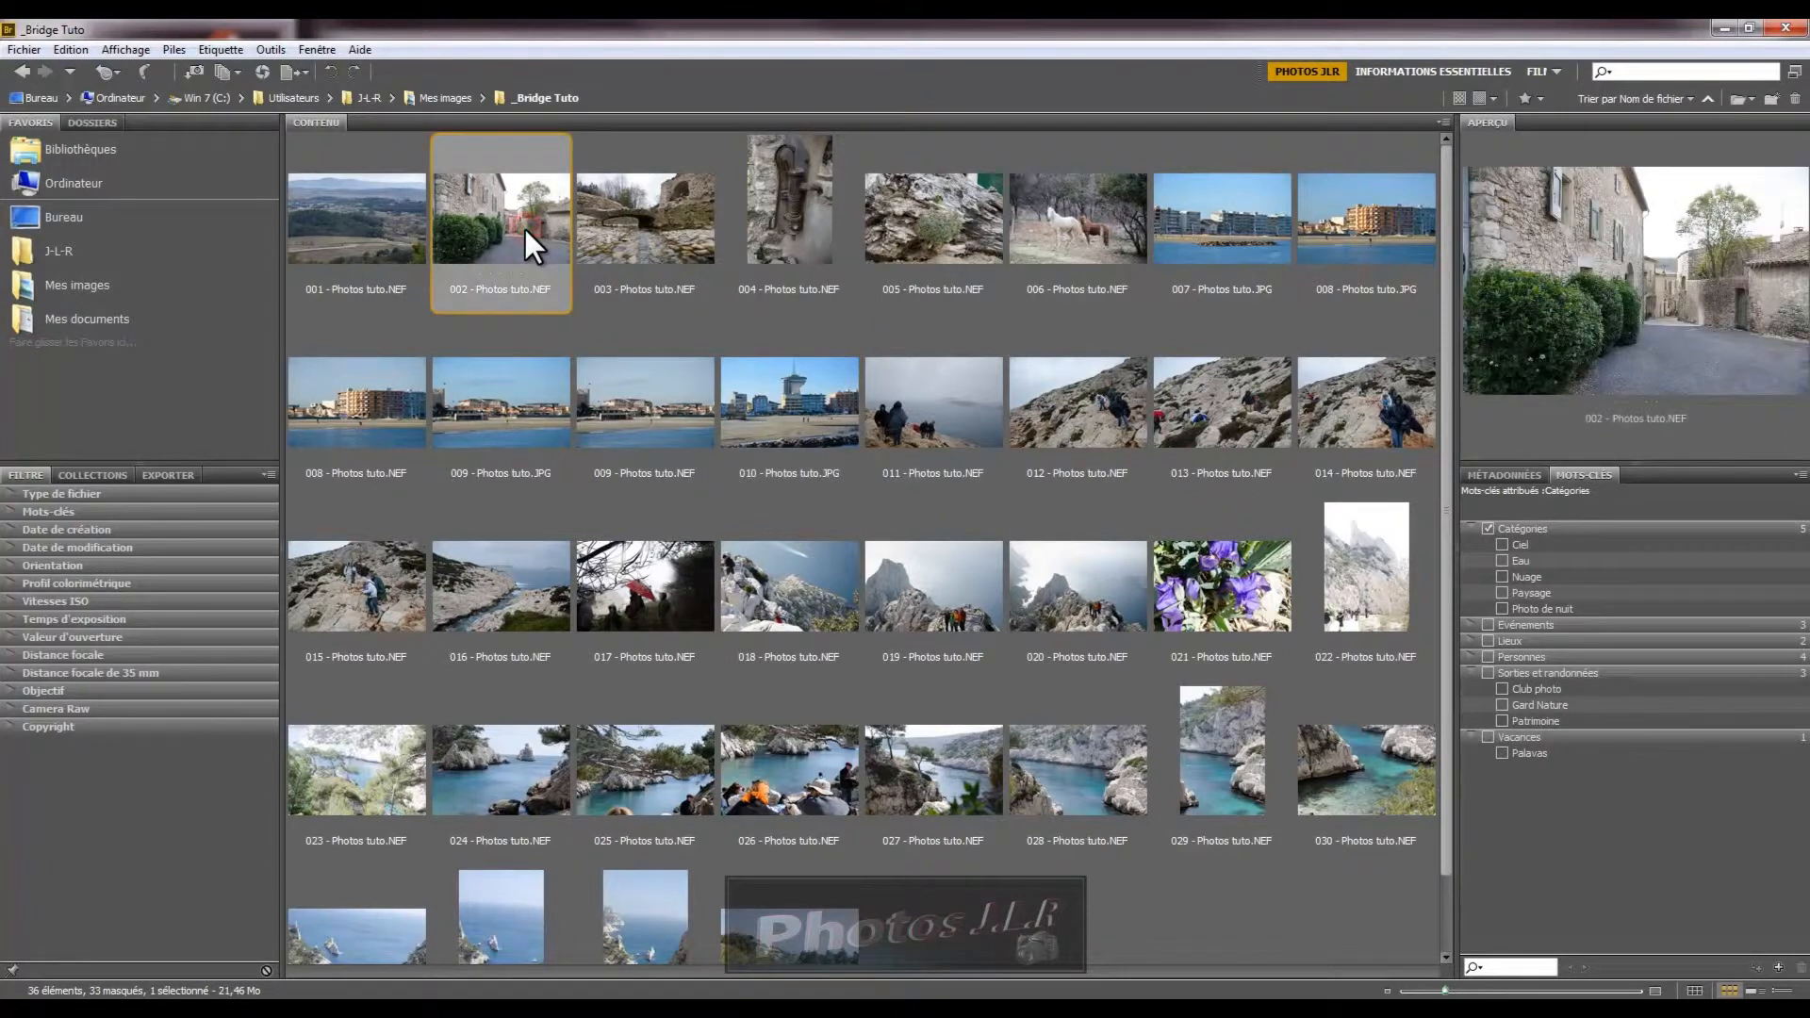
ctrl+click(651, 219)
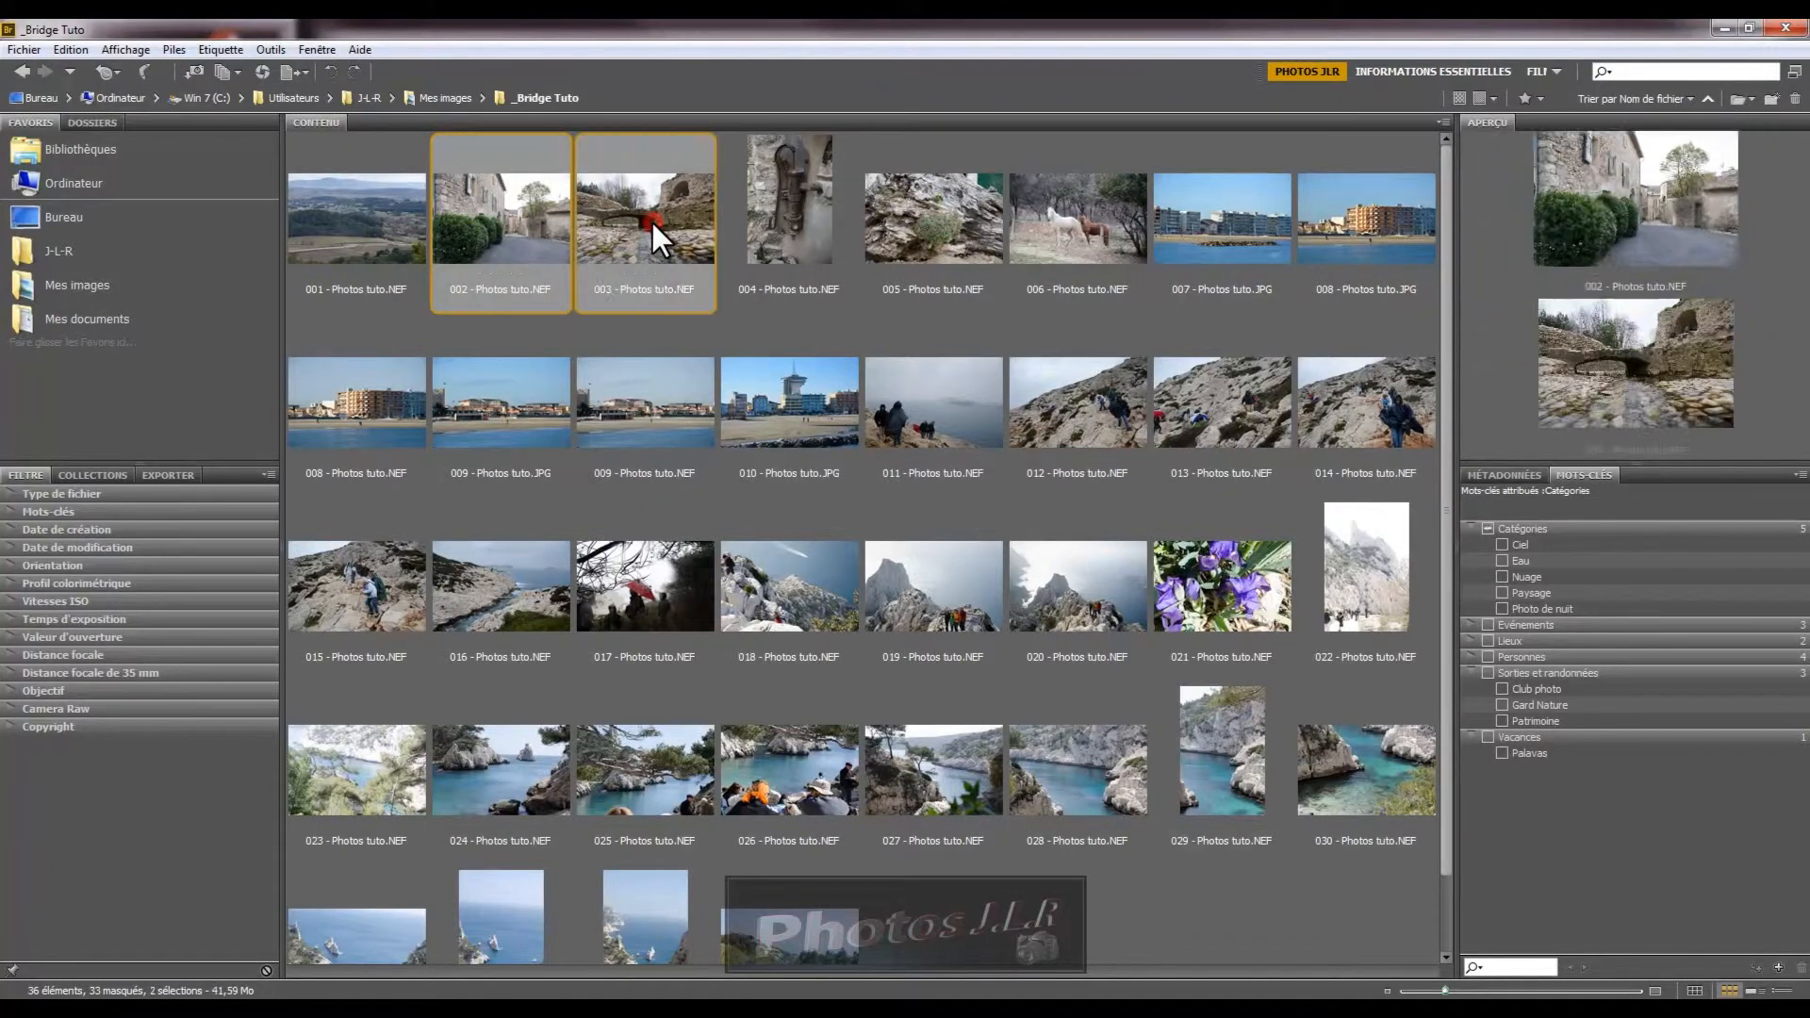
ctrl+click(959, 223)
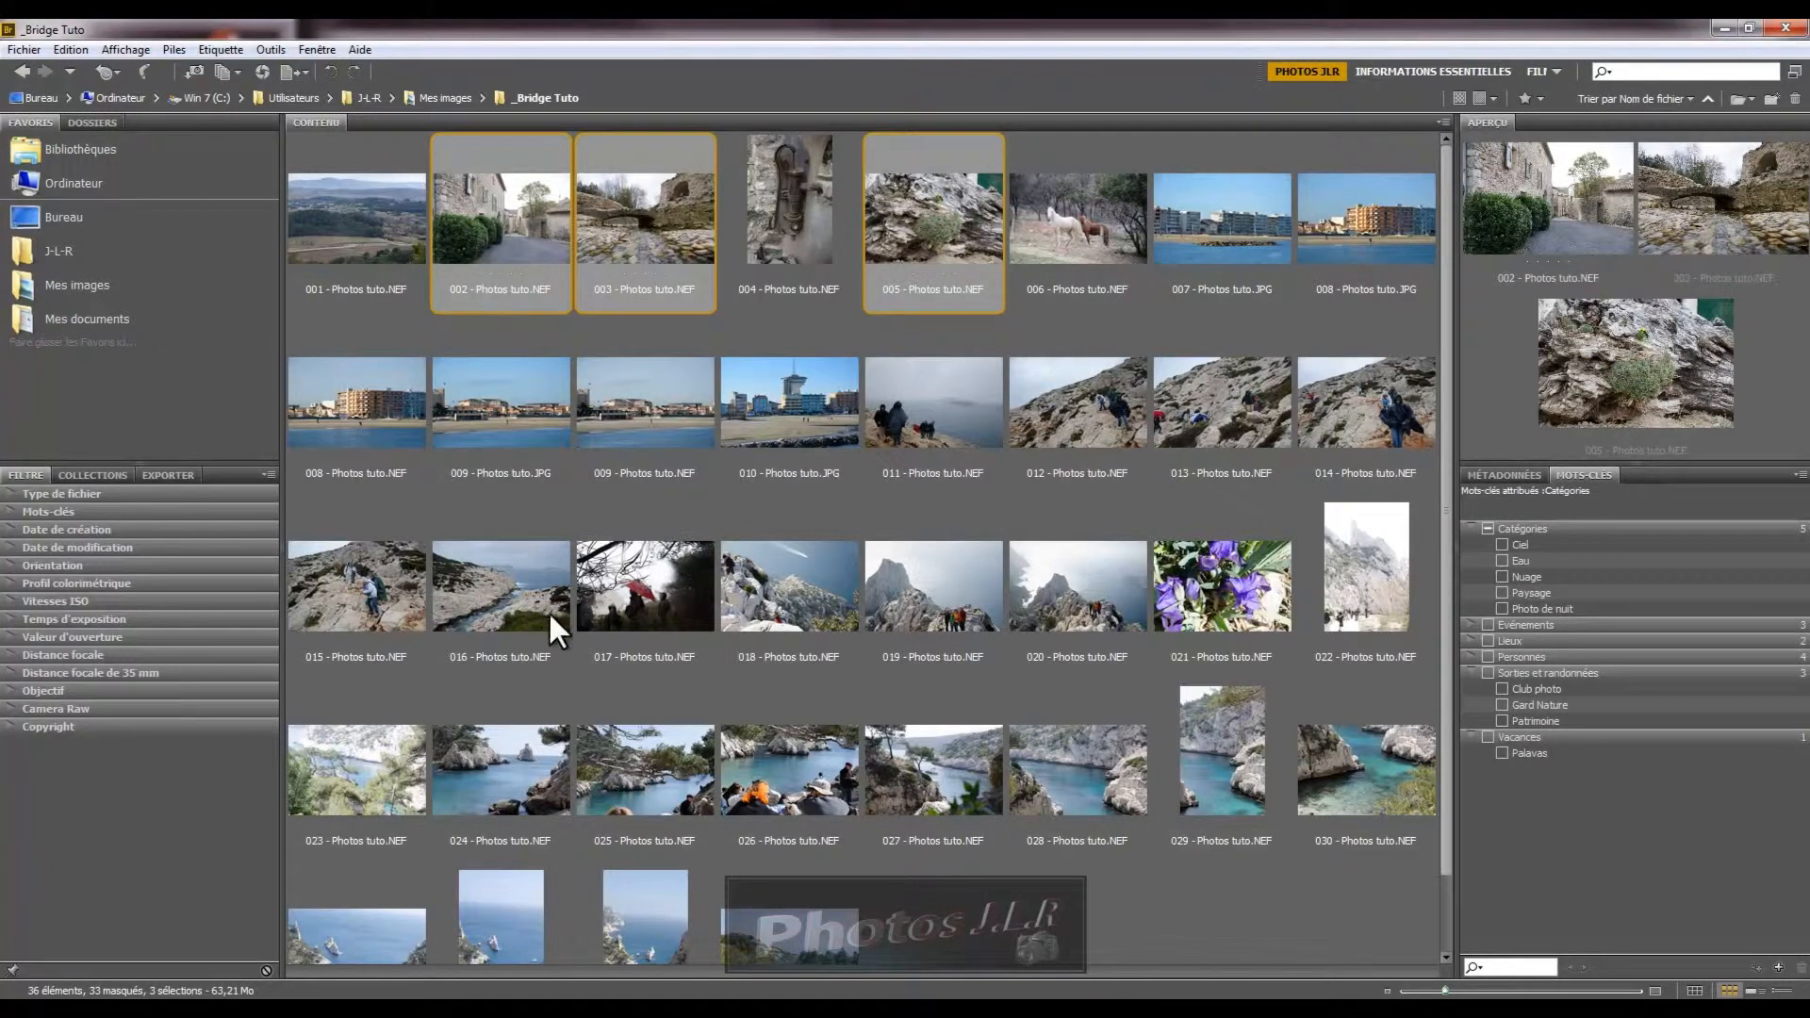
drag(1446, 489, 1454, 443)
click(1503, 722)
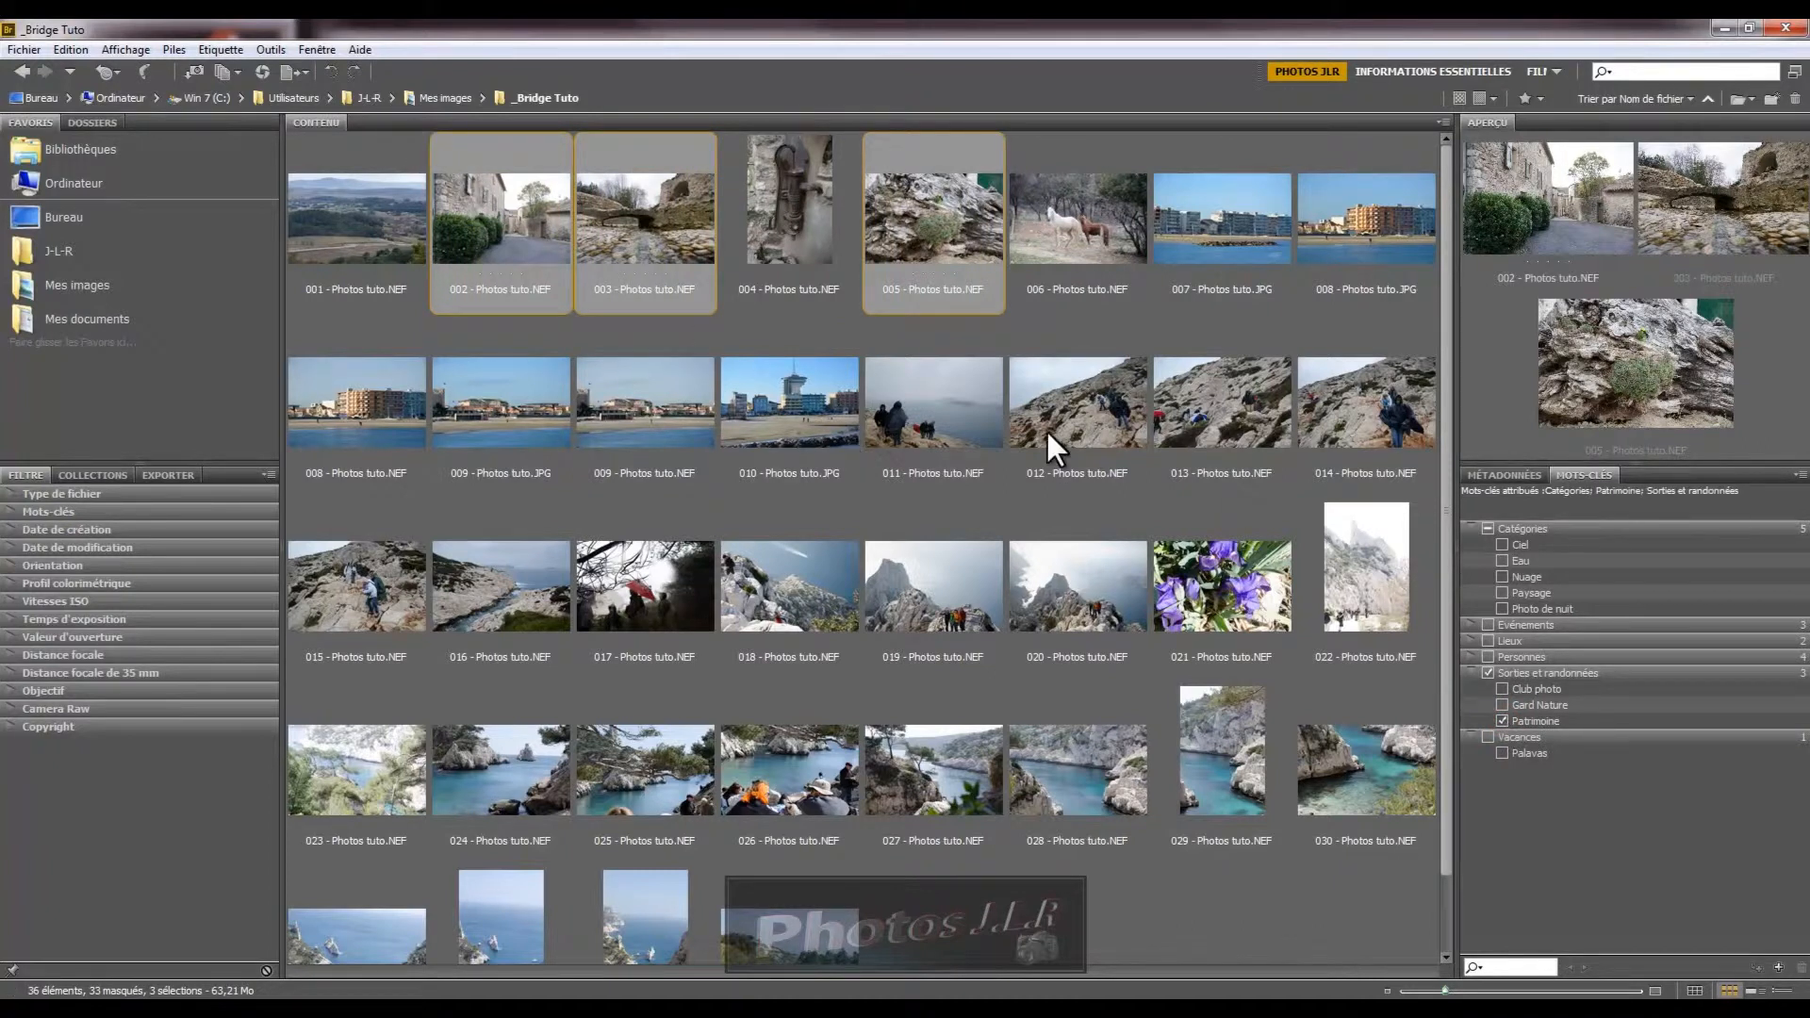
Select all photos from 011 through 034 and assign them the Gard Nature keyword under Sorties et randonnées
click(1041, 311)
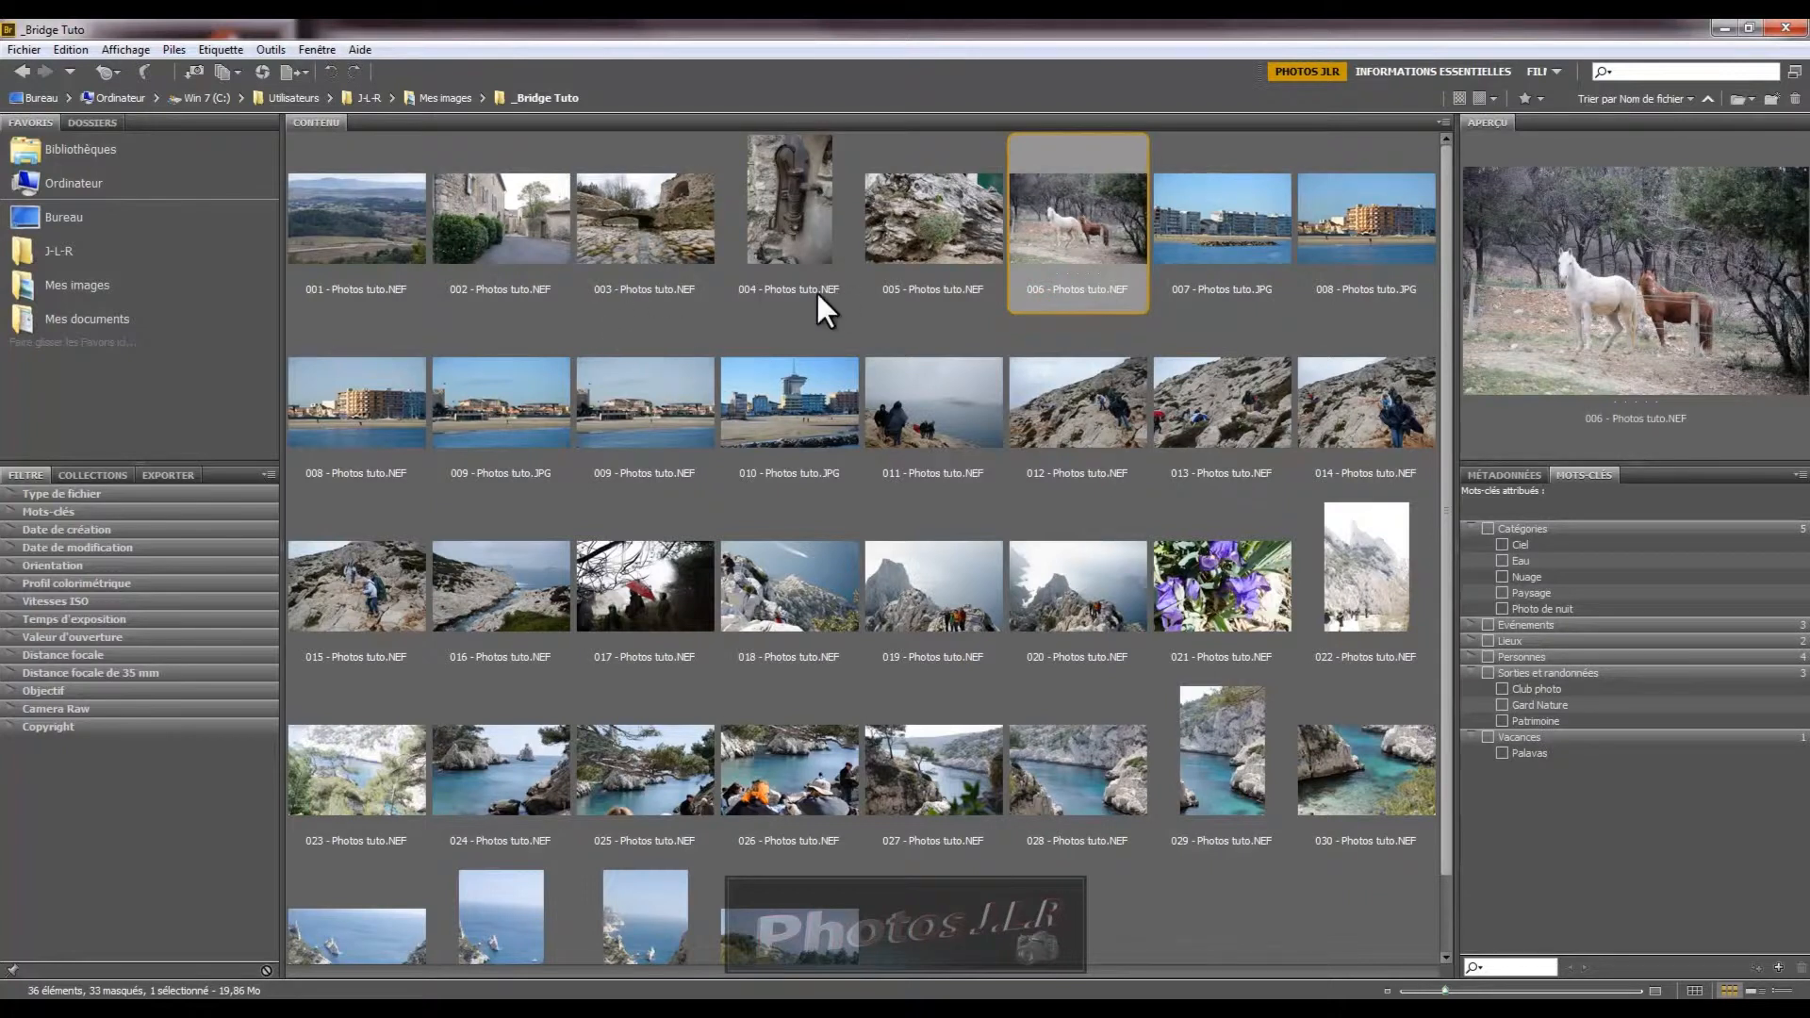
click(941, 420)
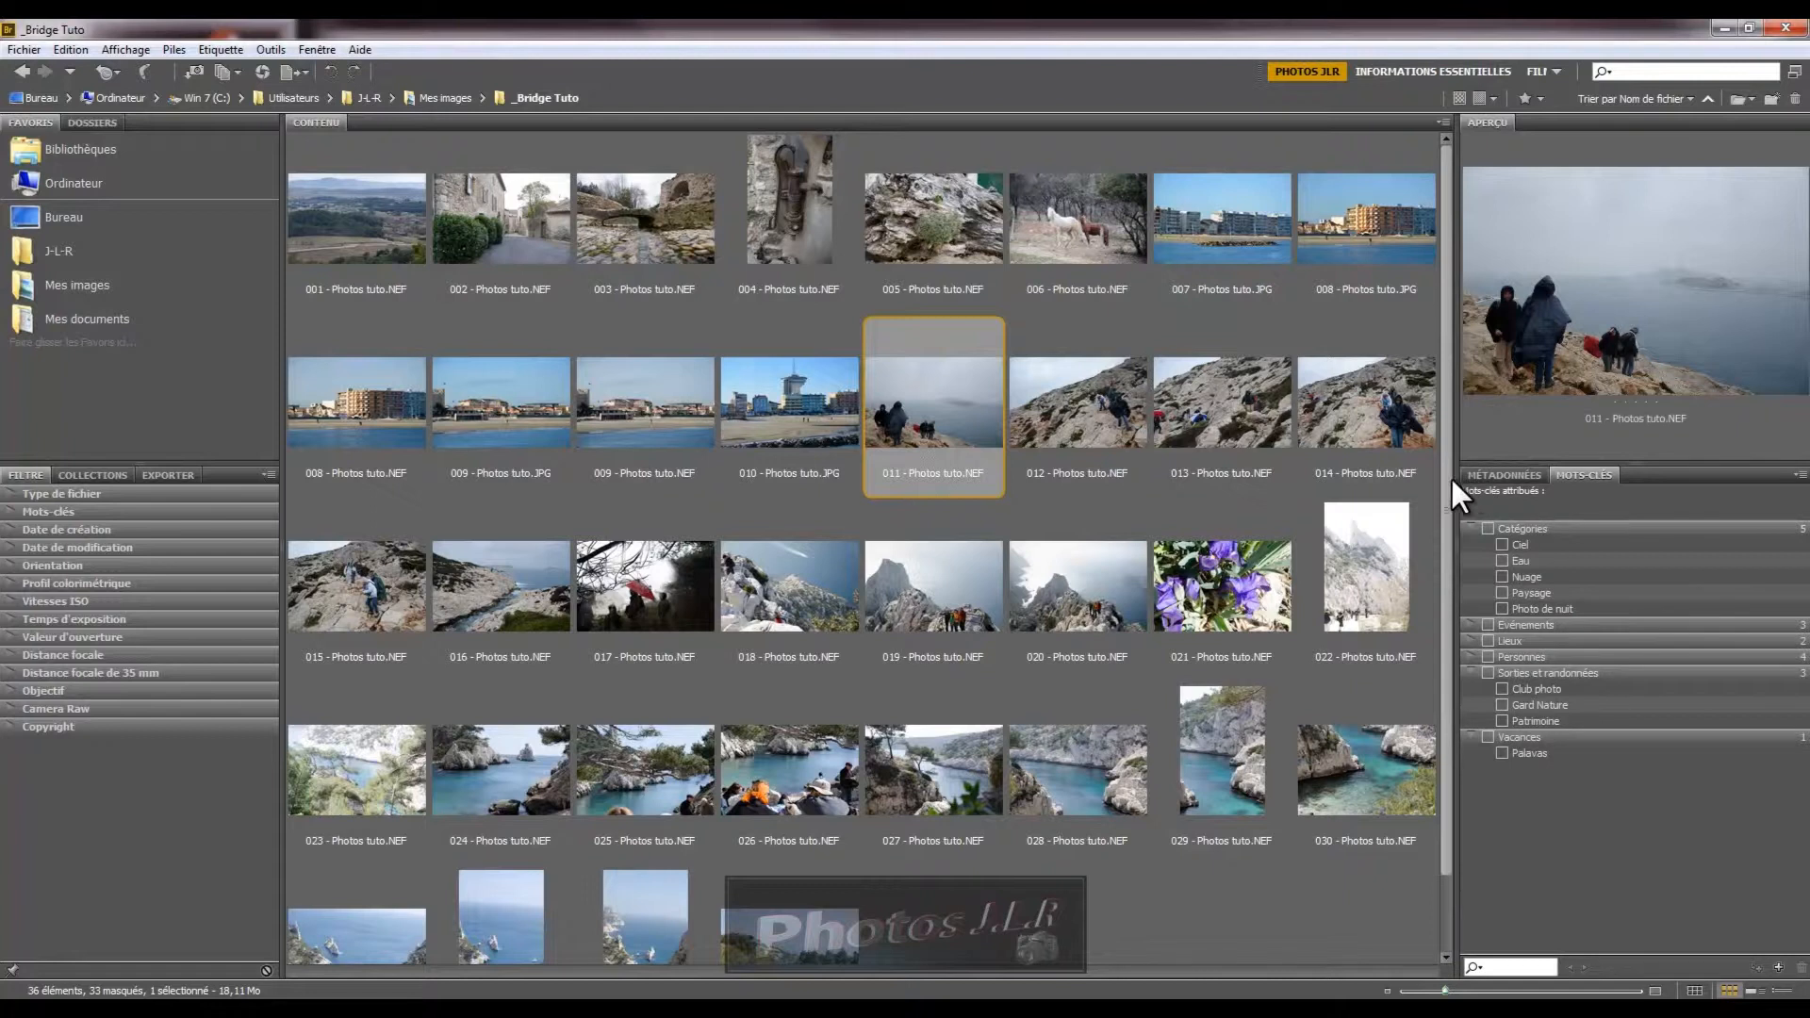
drag(1444, 483, 1445, 566)
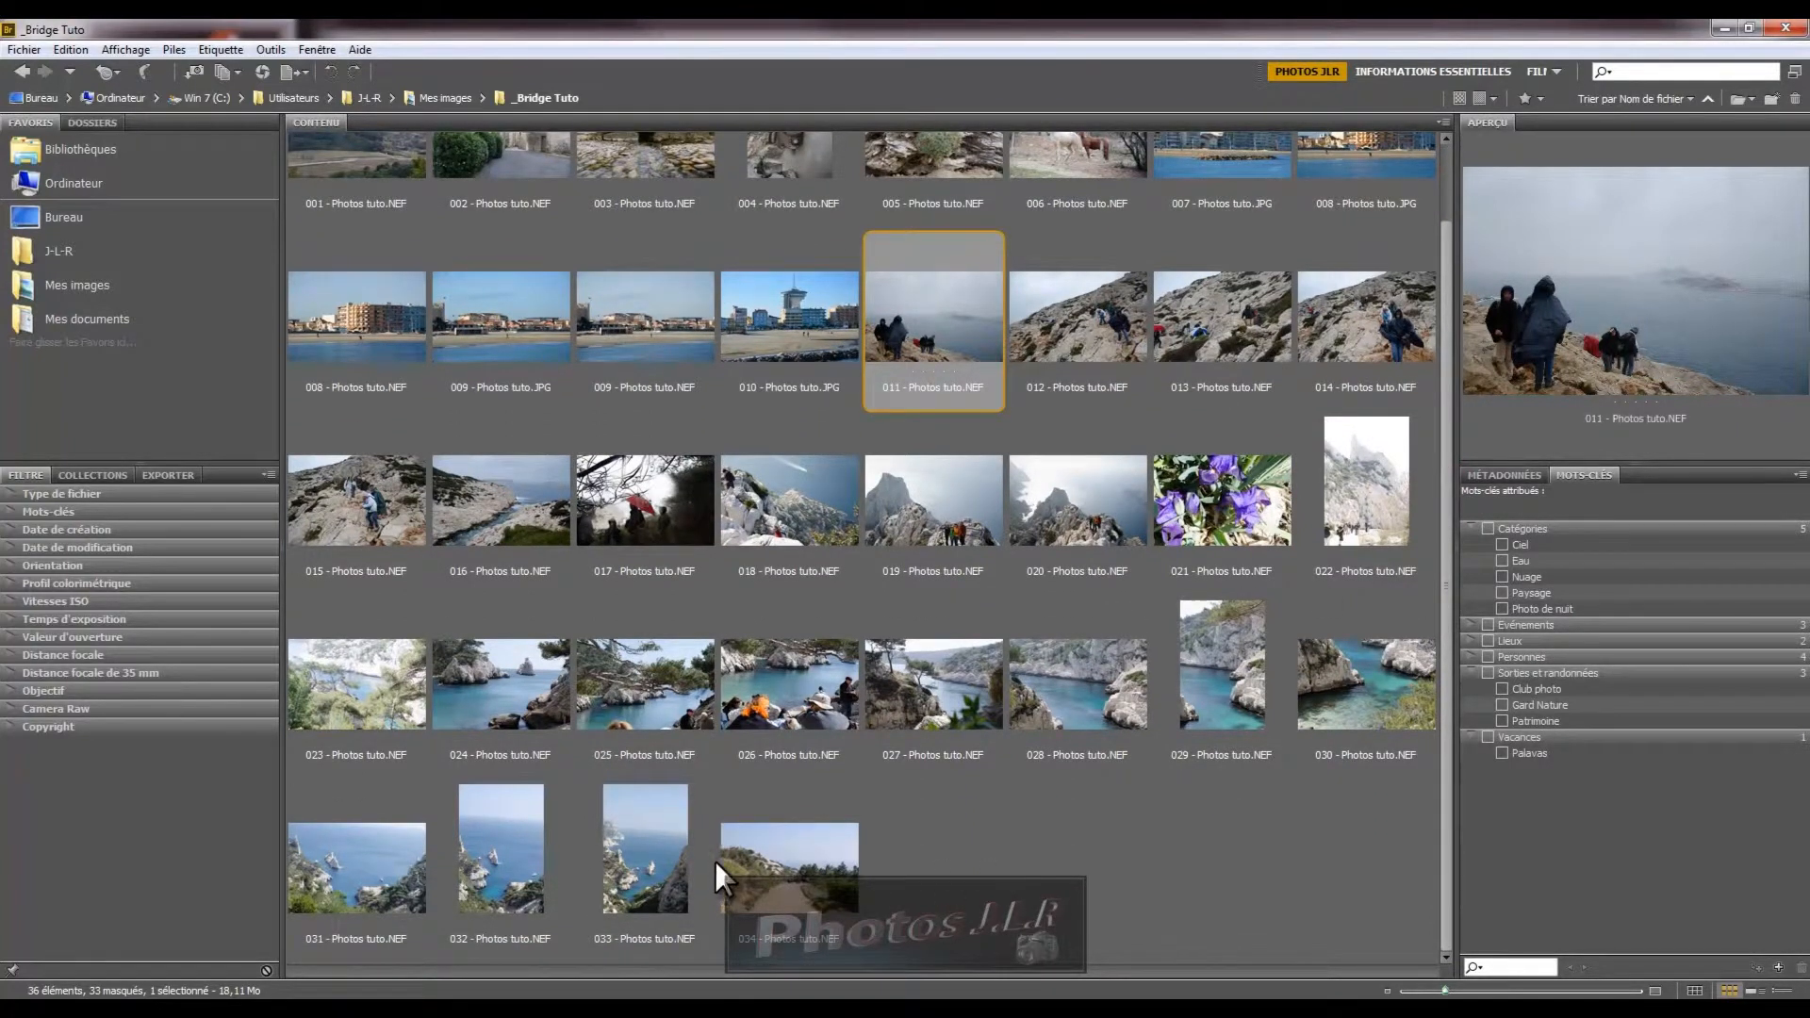
shift+click(776, 854)
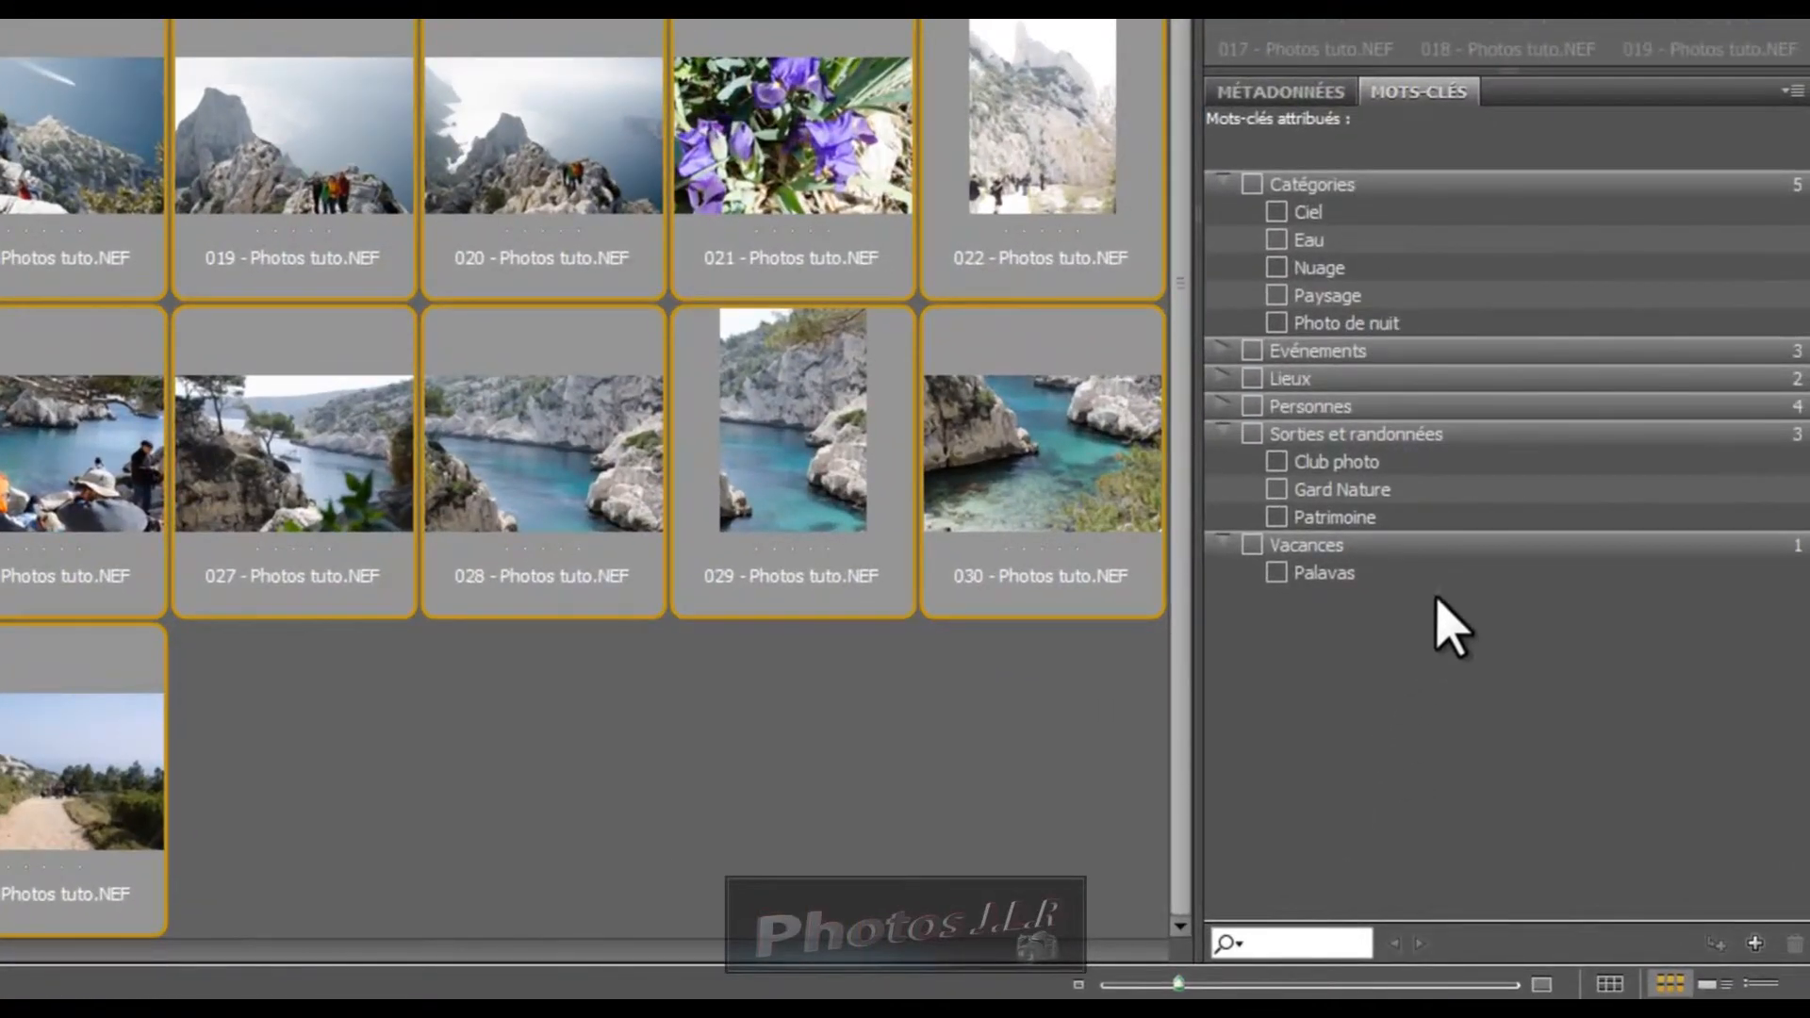
click(1277, 489)
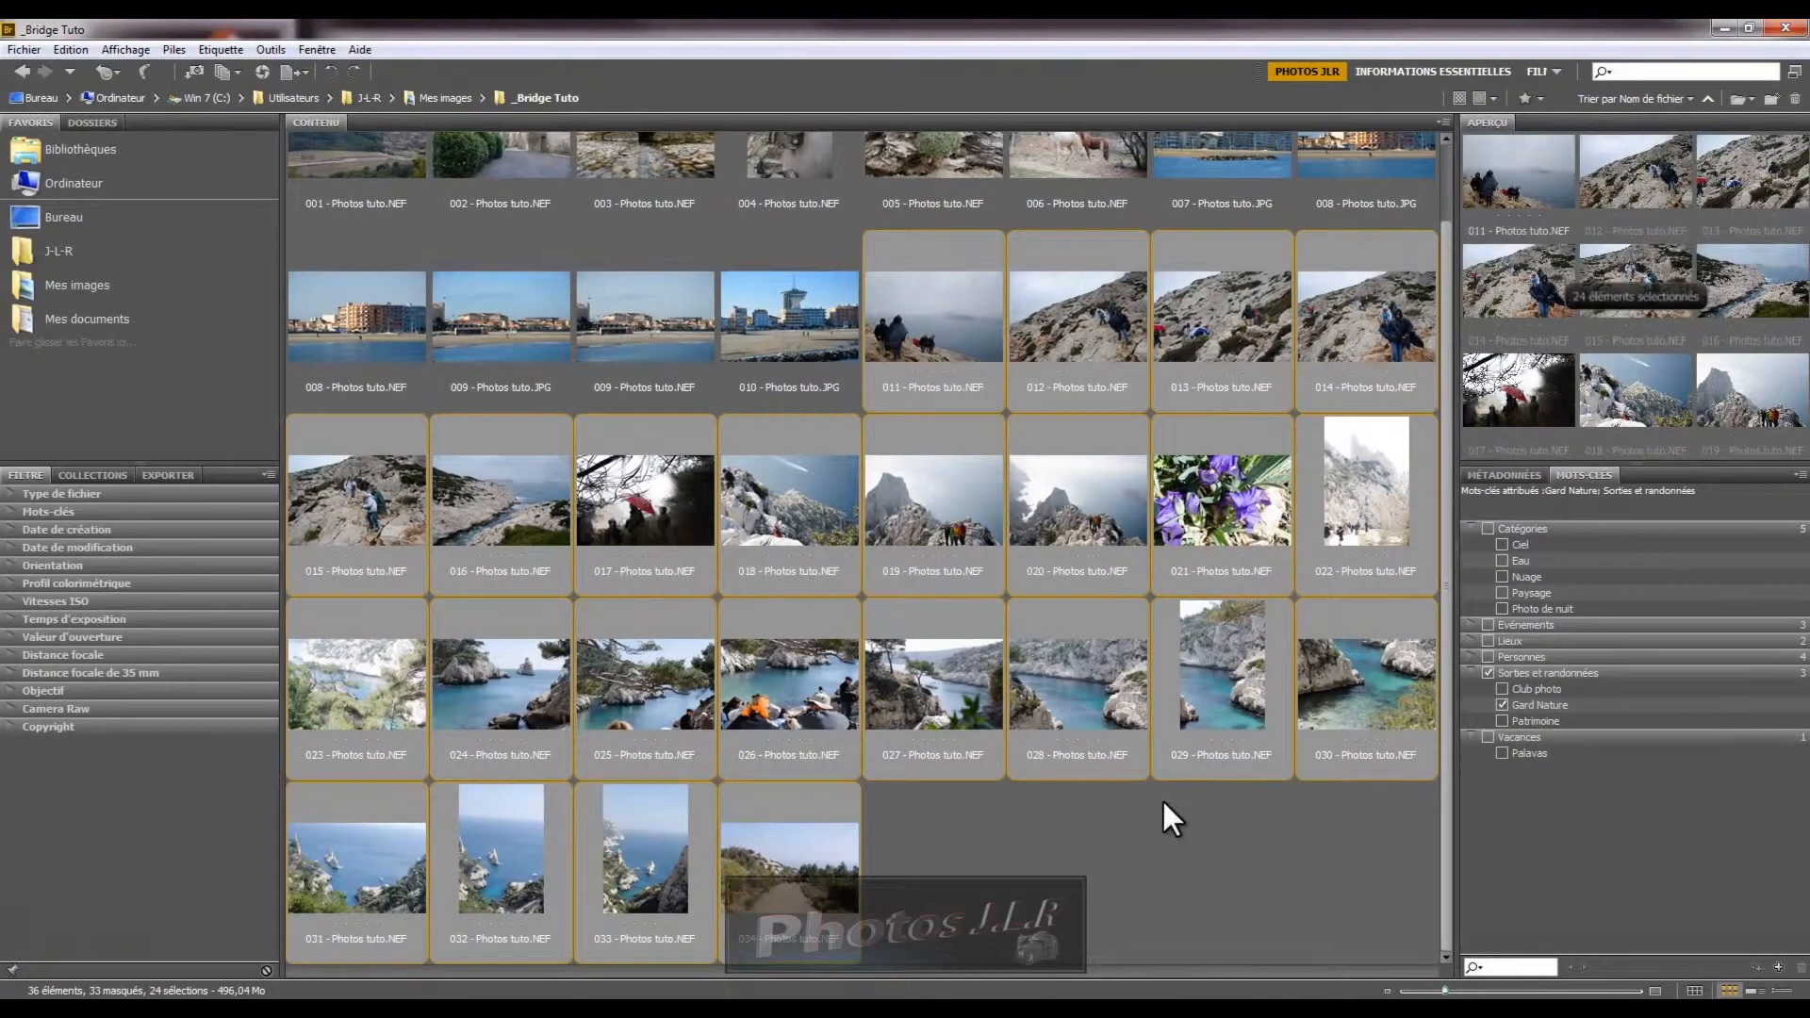
Clear the selection and check the keywords assigned to photos 011, 001 and 006
click(1158, 808)
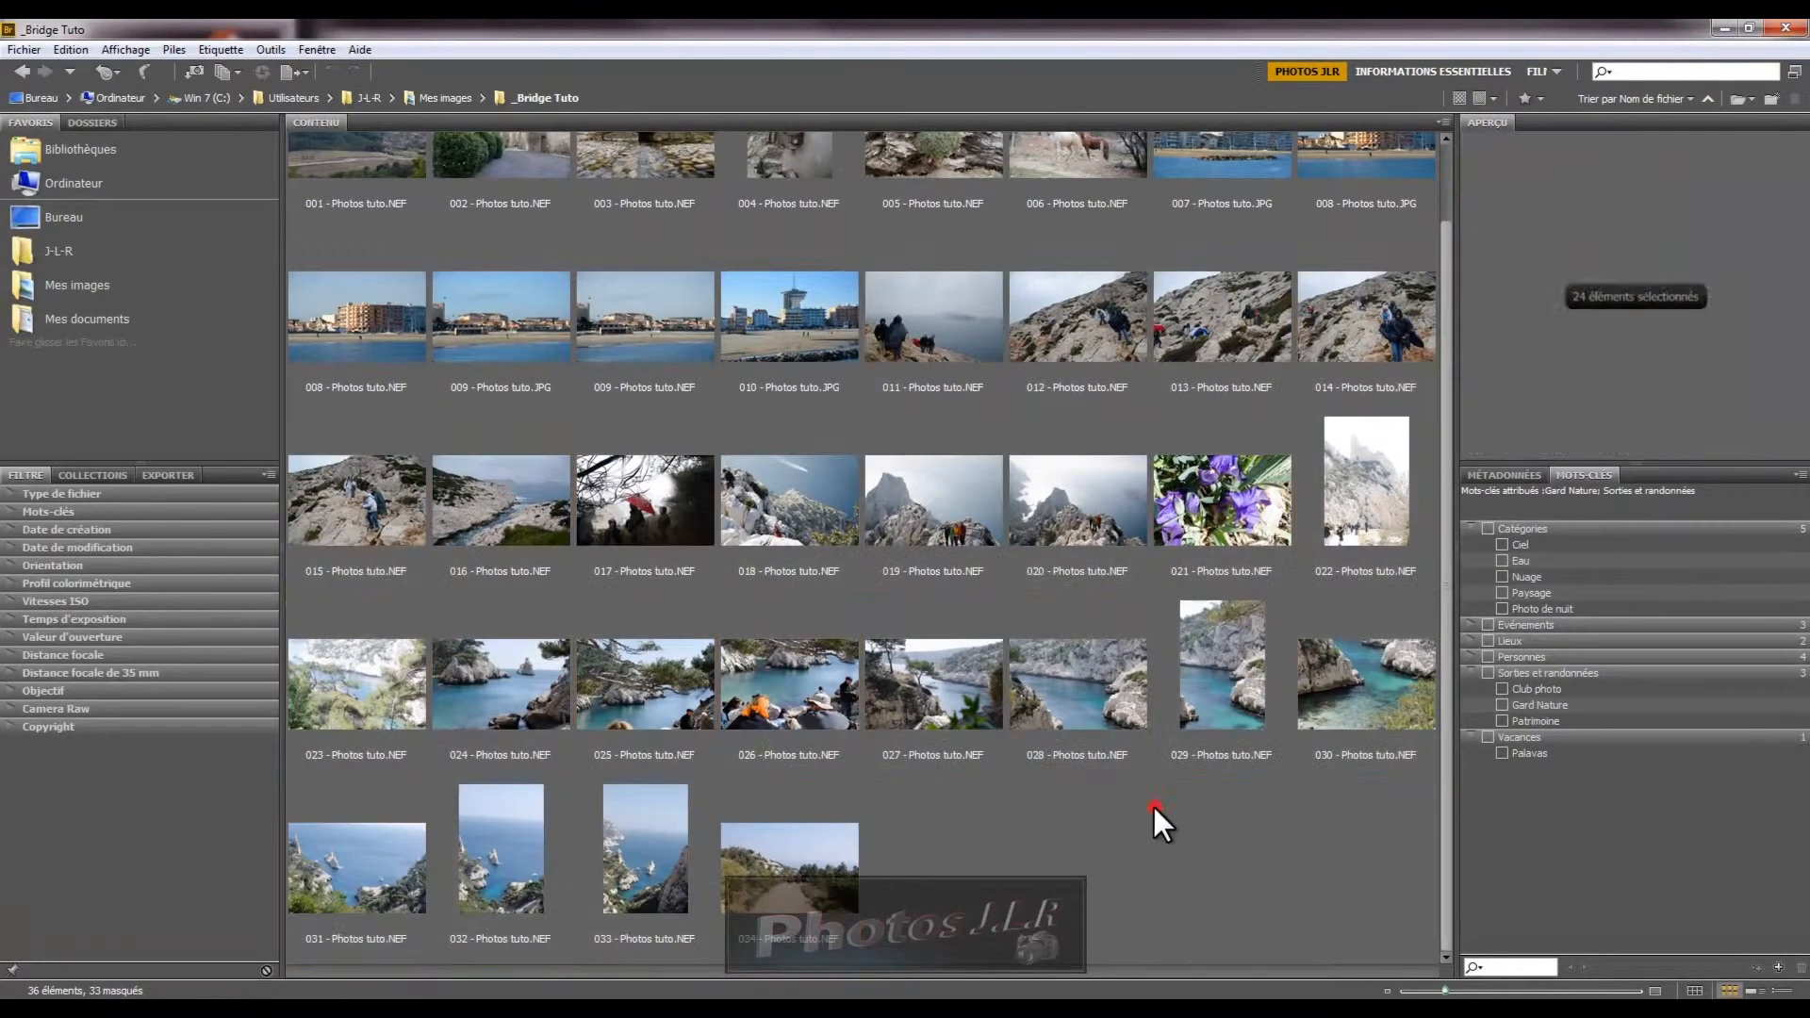
click(919, 330)
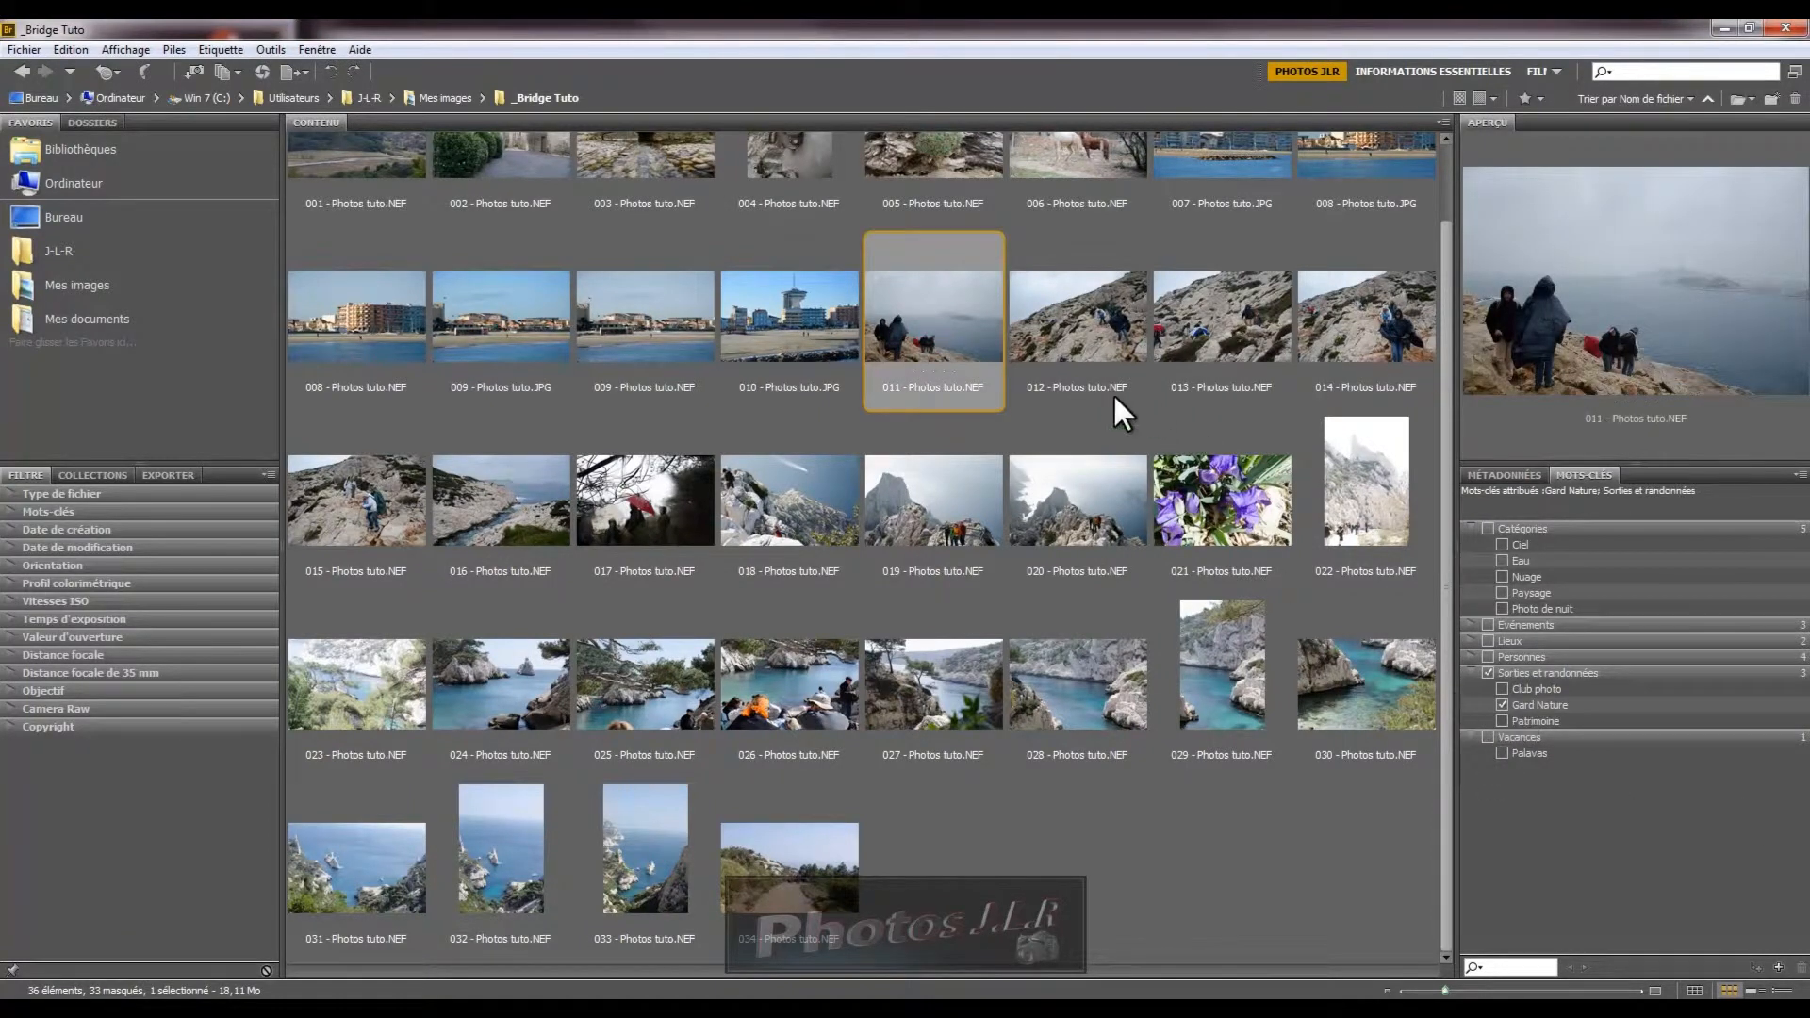
click(1074, 817)
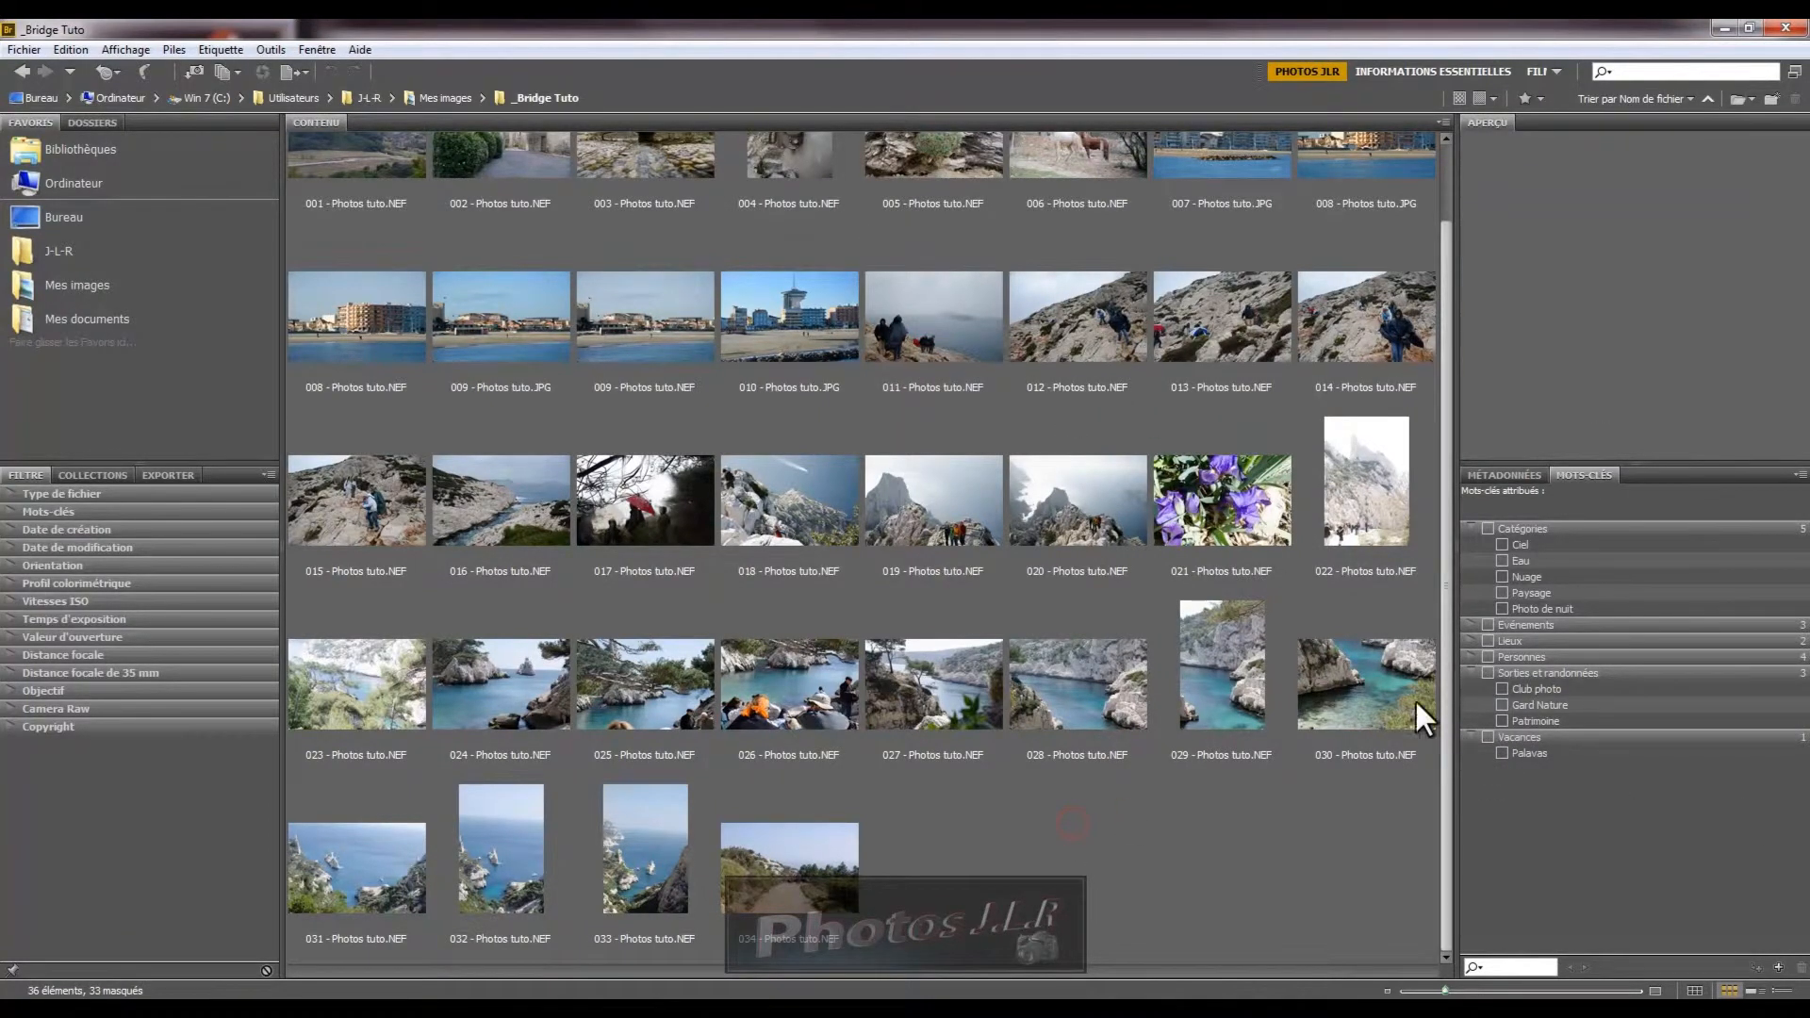
drag(1444, 326, 1444, 234)
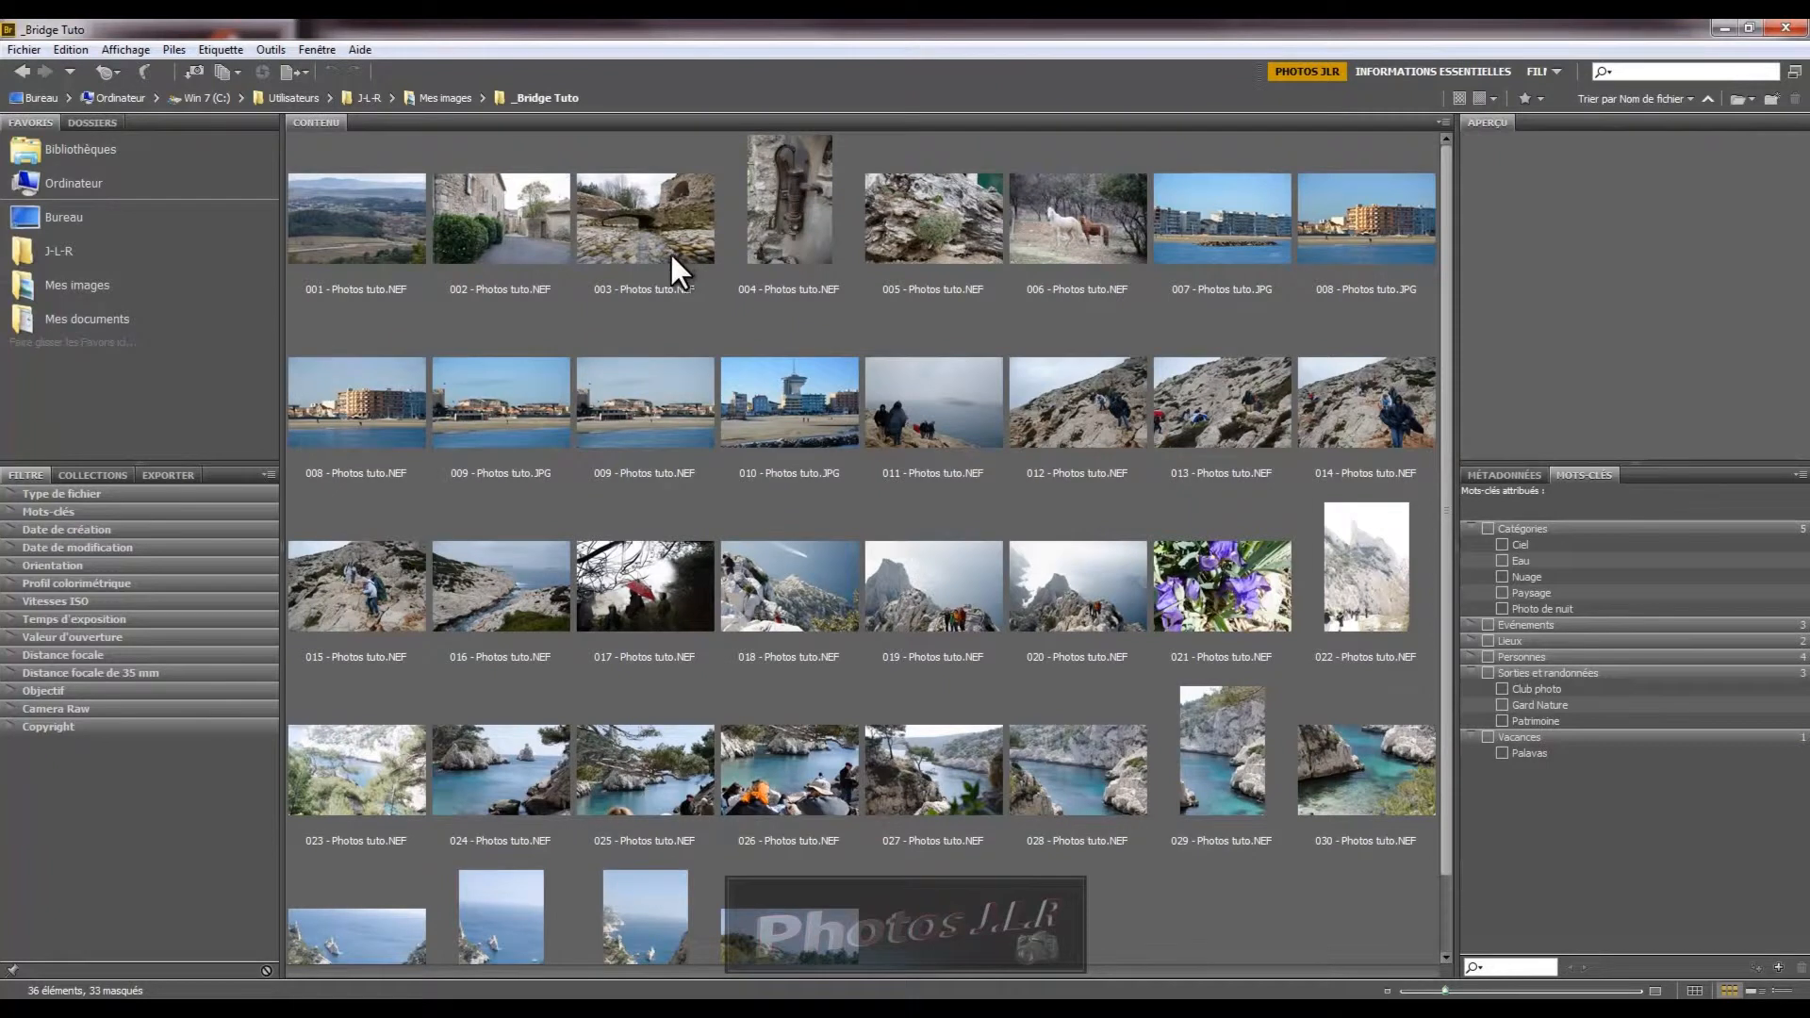
click(382, 234)
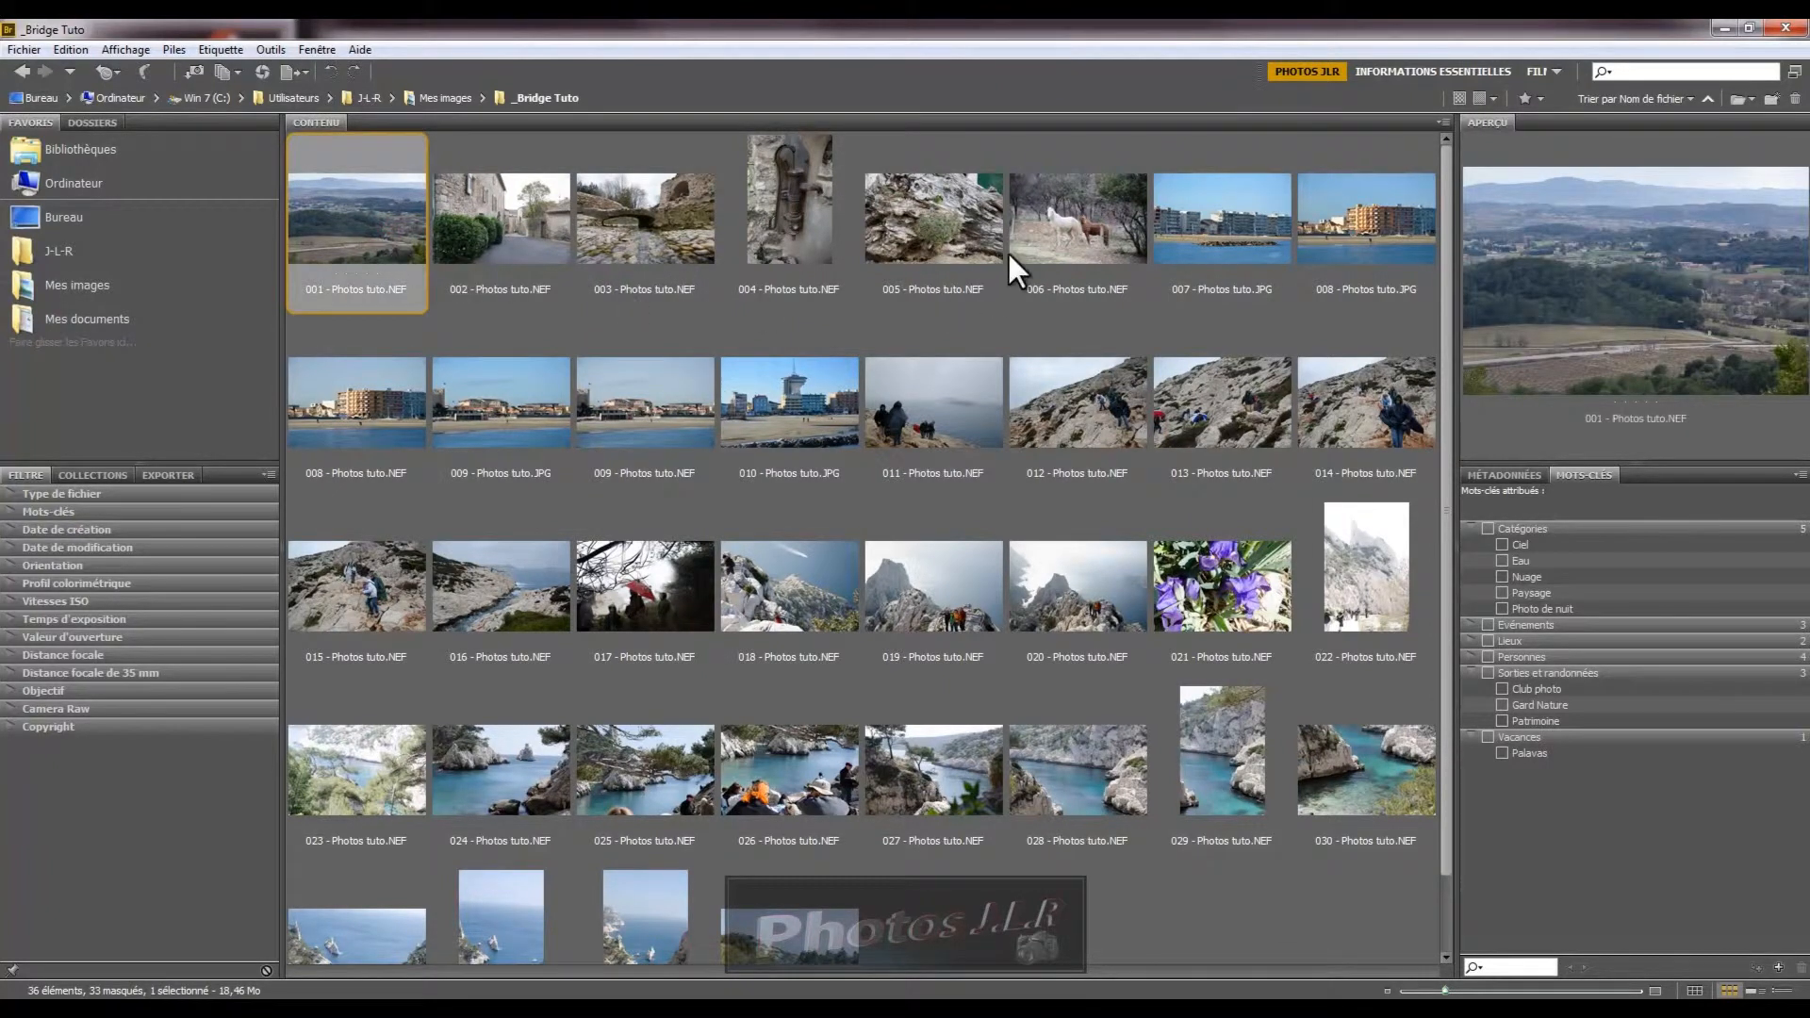
click(1054, 237)
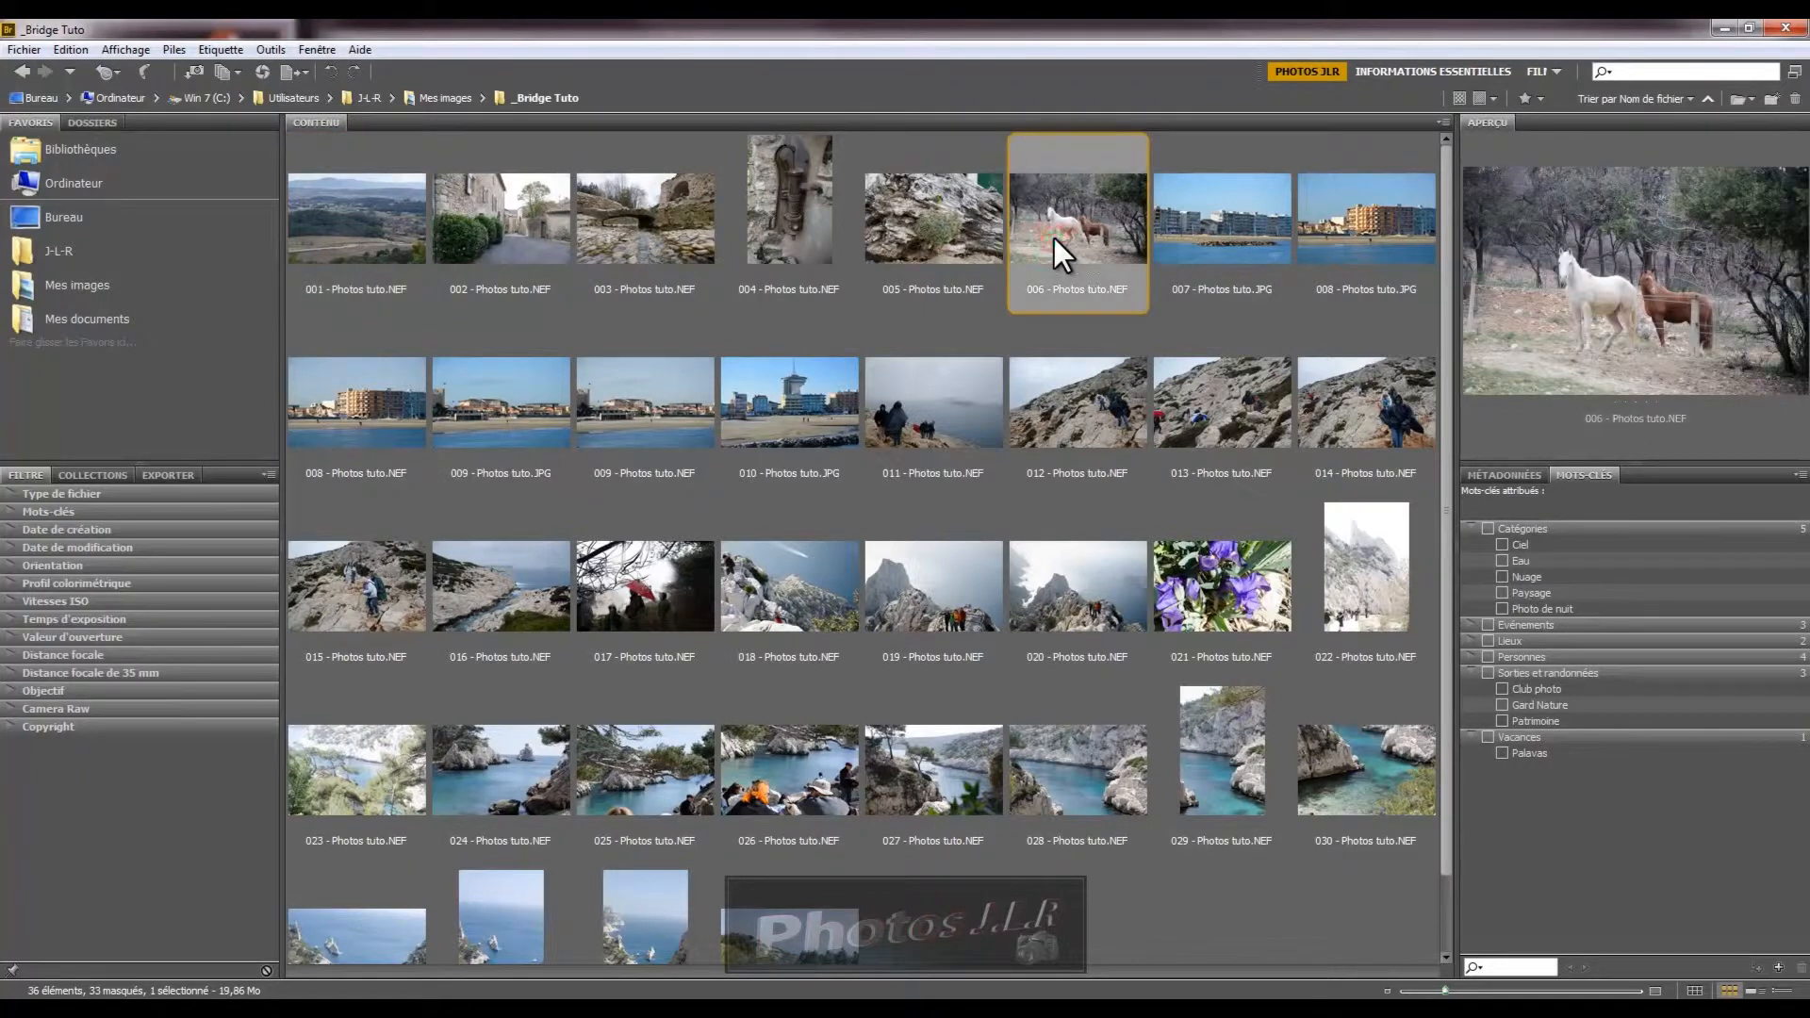
Check the keywords assigned to photo 007, and assign photo 001 the Ciel keyword under Catégories
click(1229, 259)
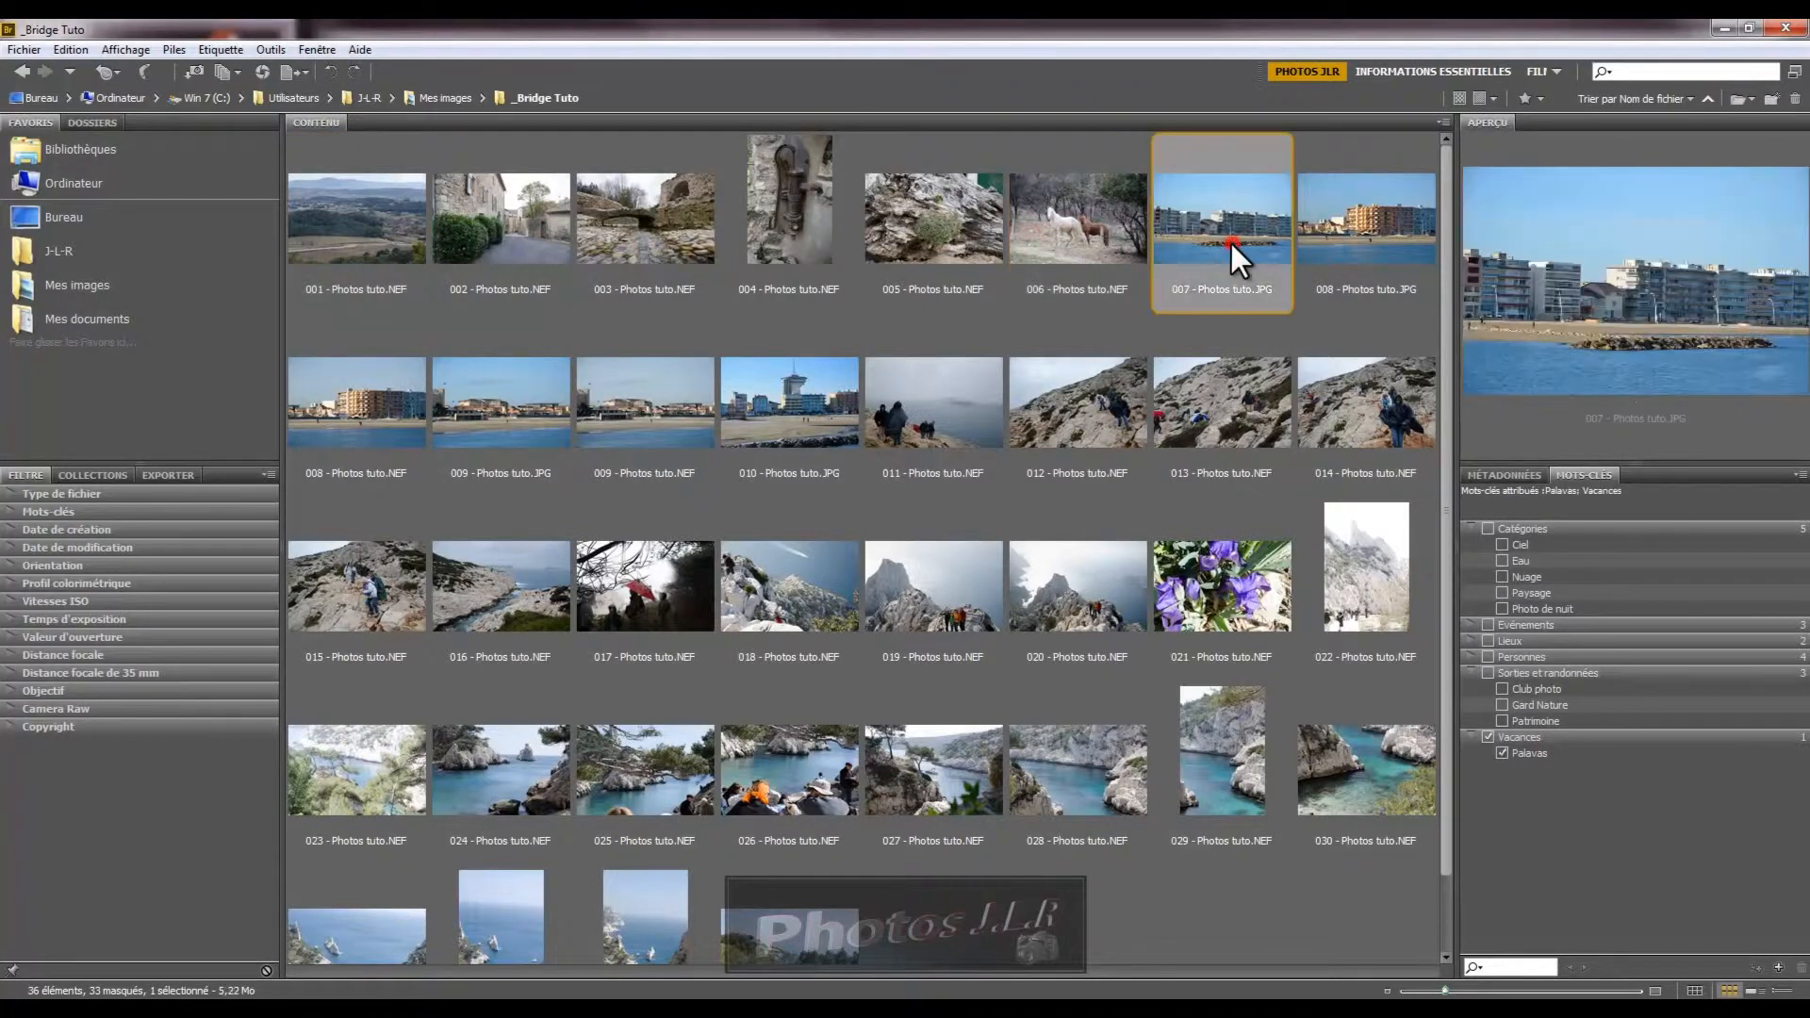
click(366, 213)
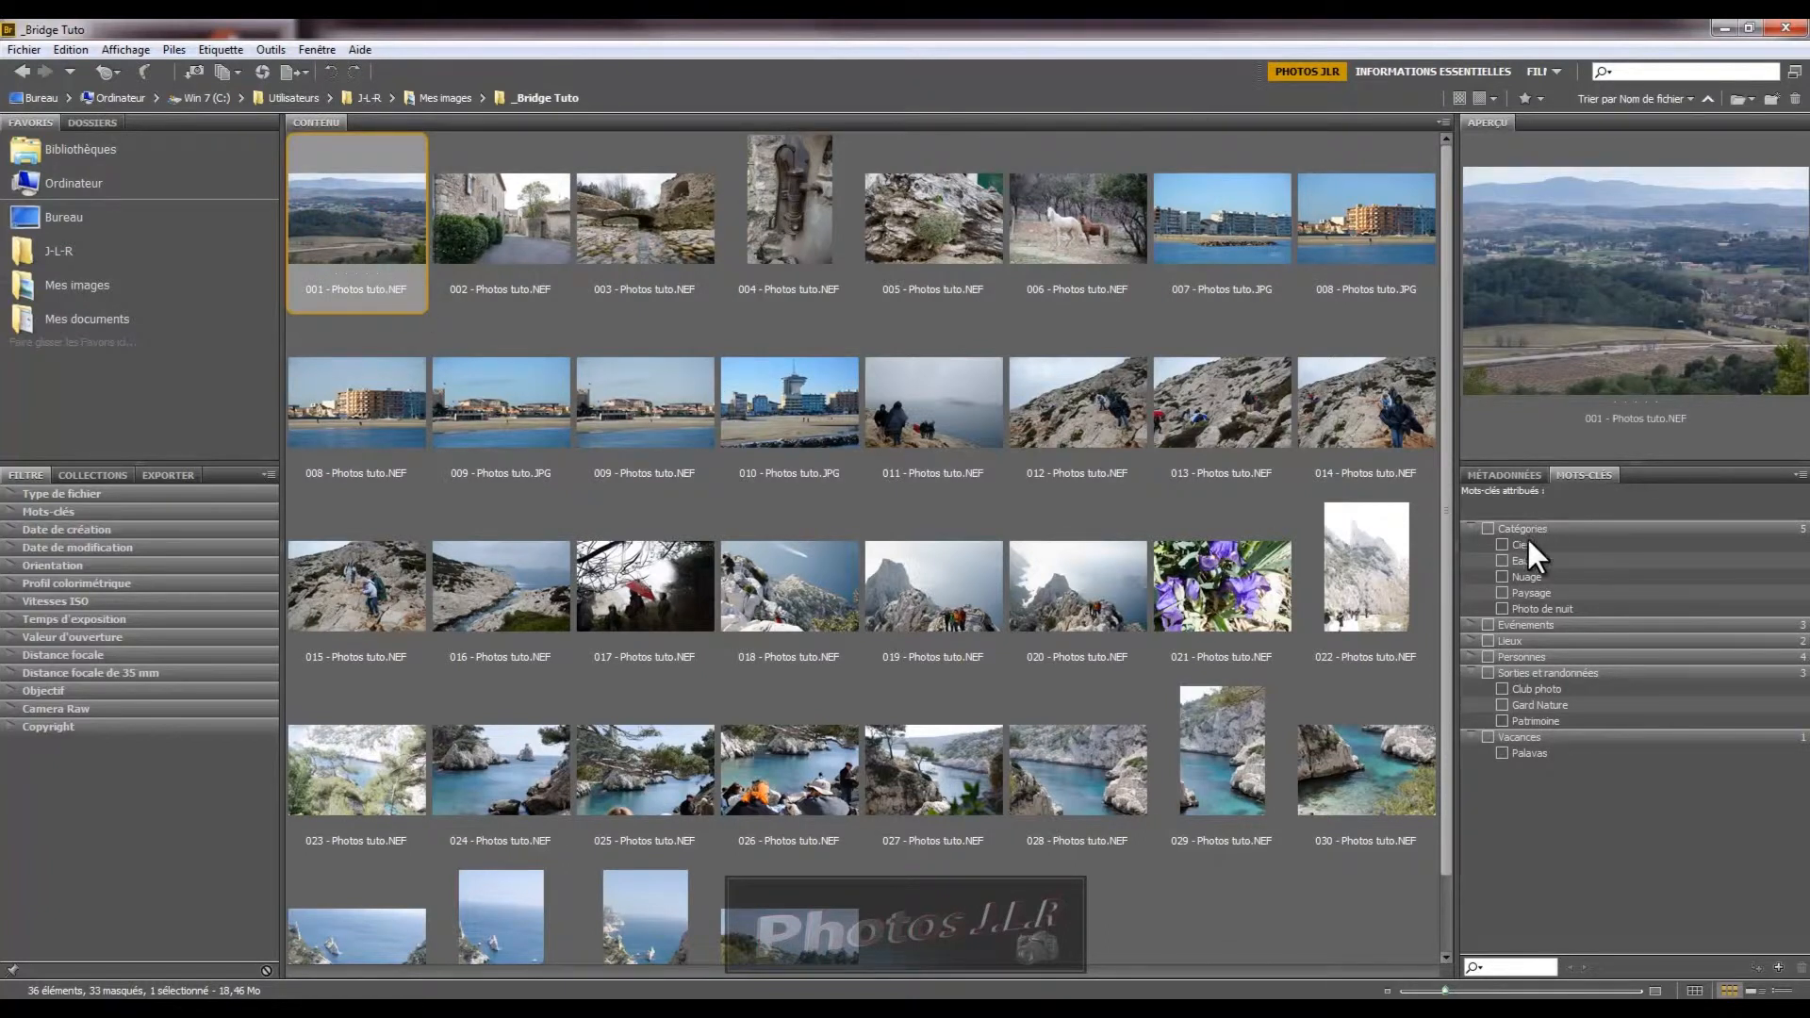
click(1503, 545)
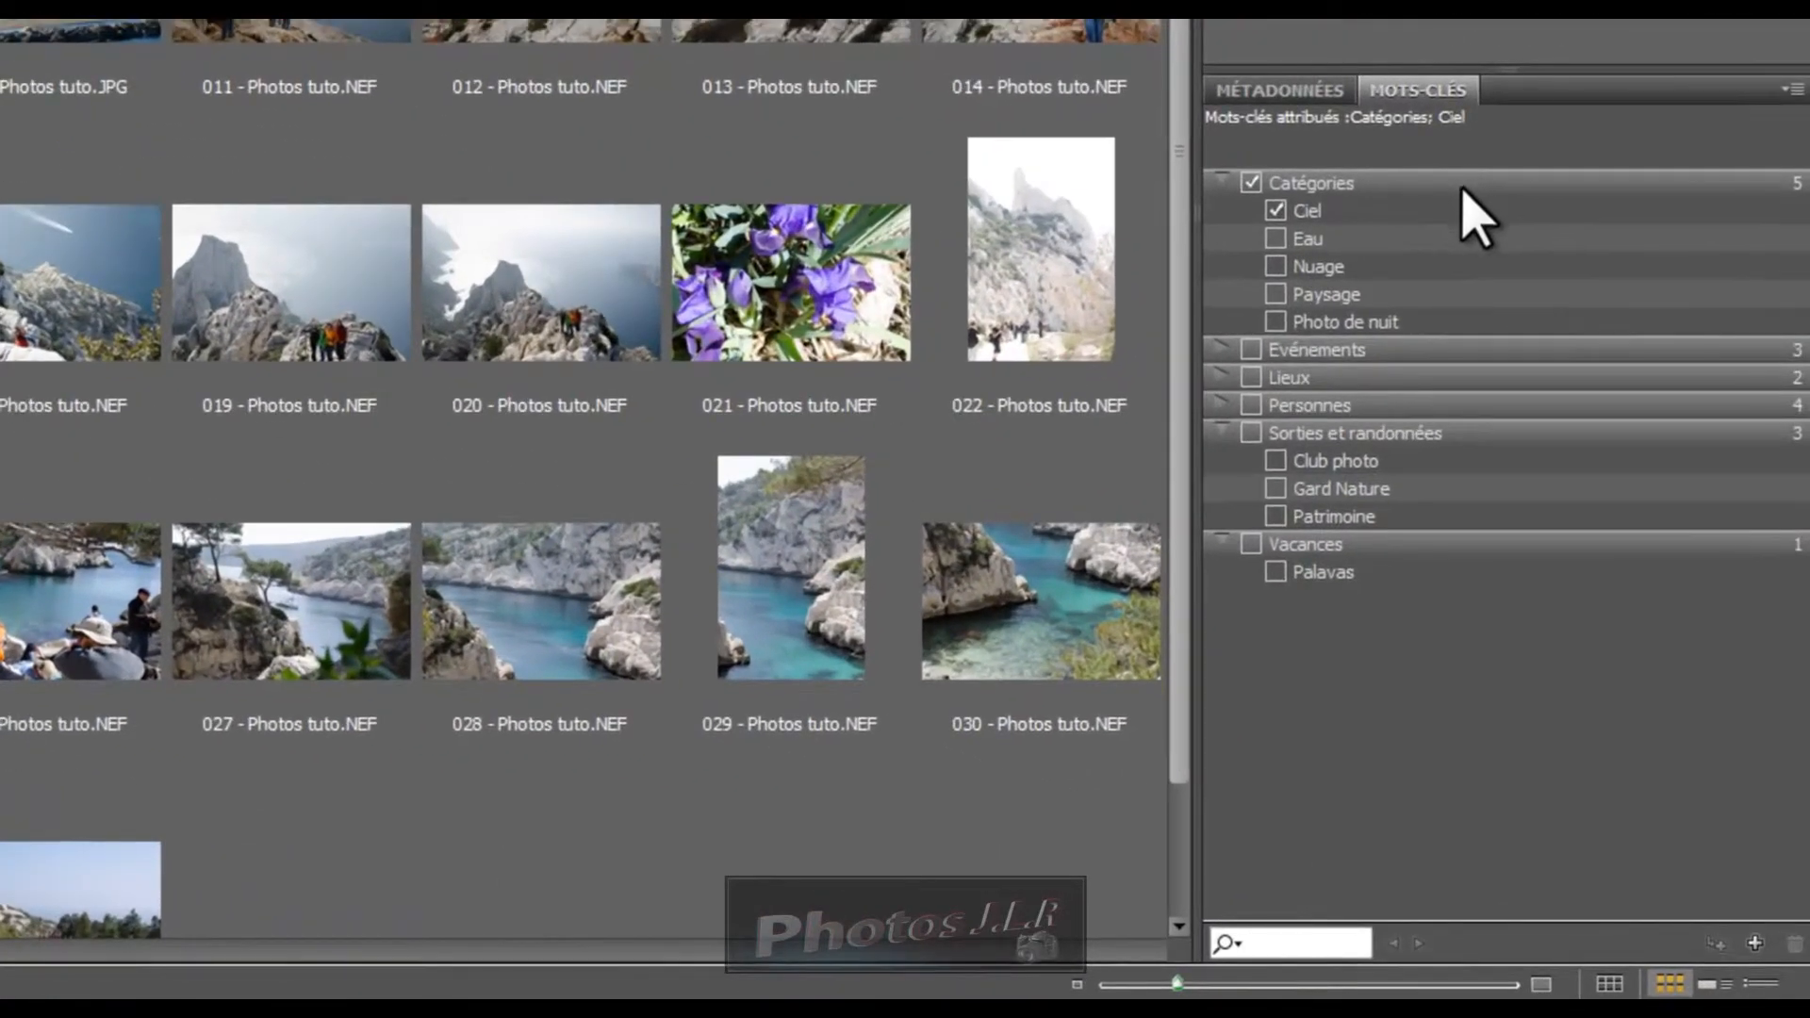
Create a new top-level keyword named Animaux in the keyword list
right_click(1464, 185)
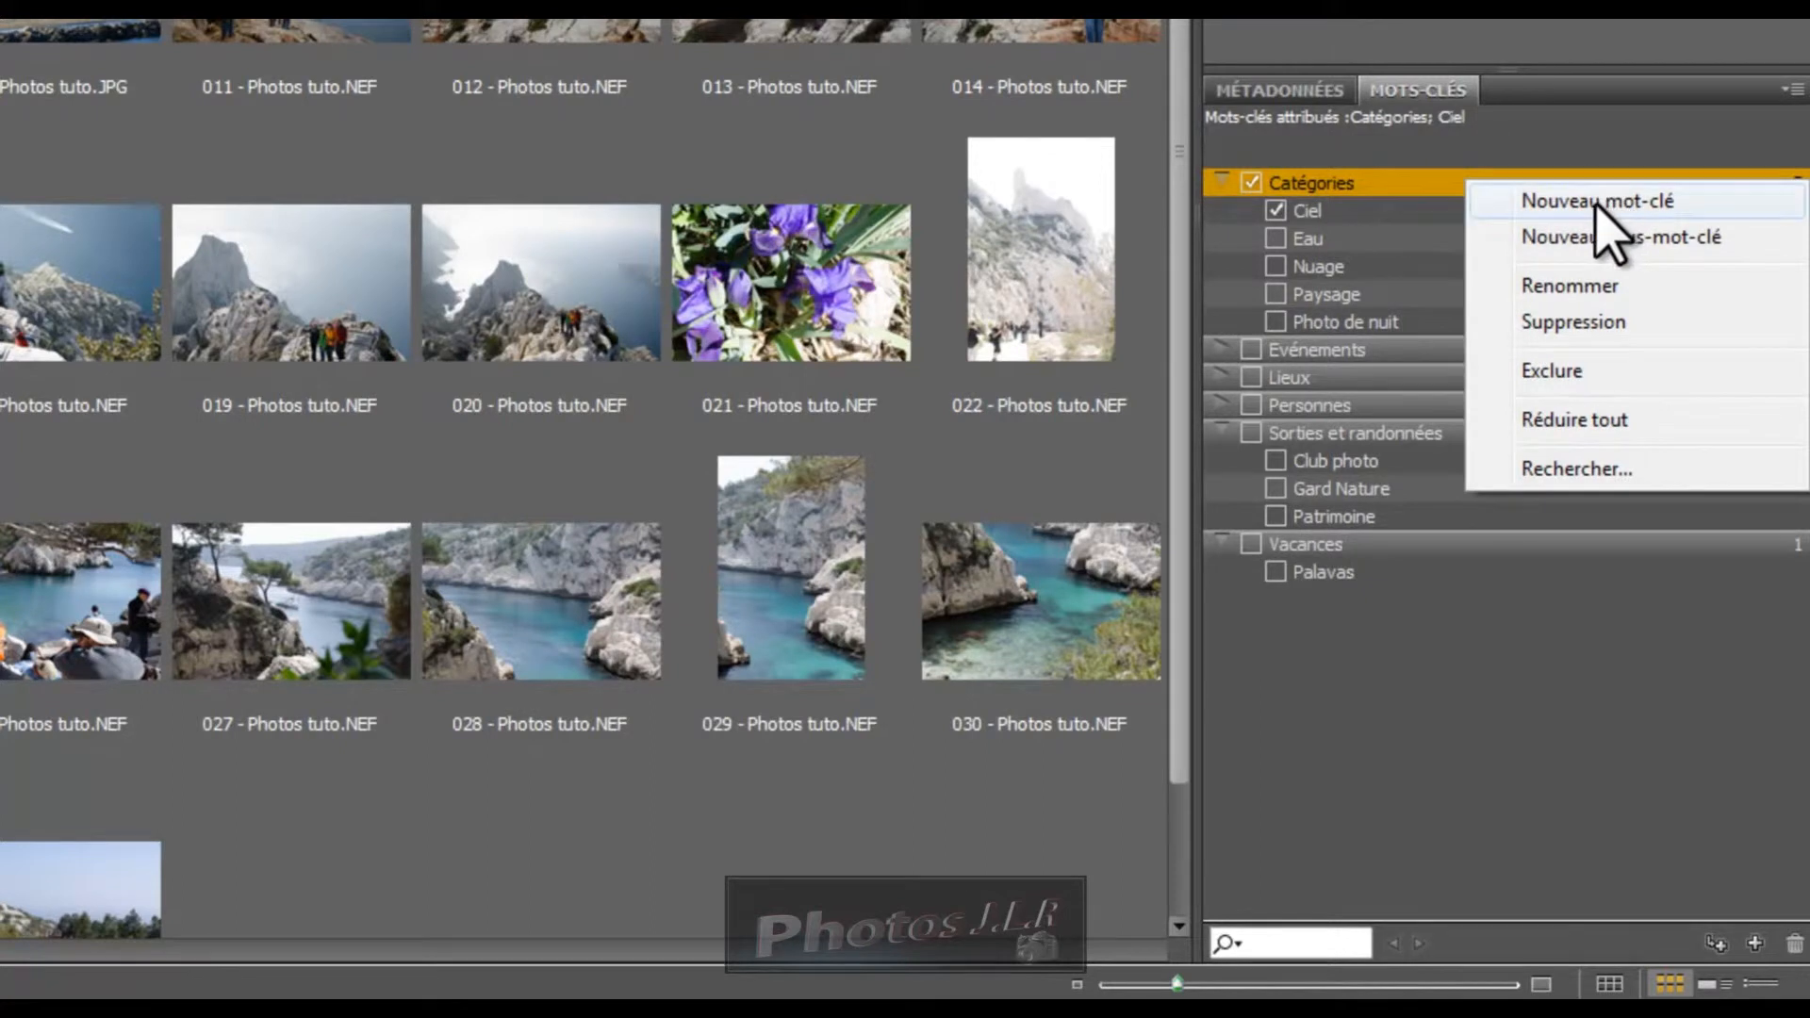
click(1612, 200)
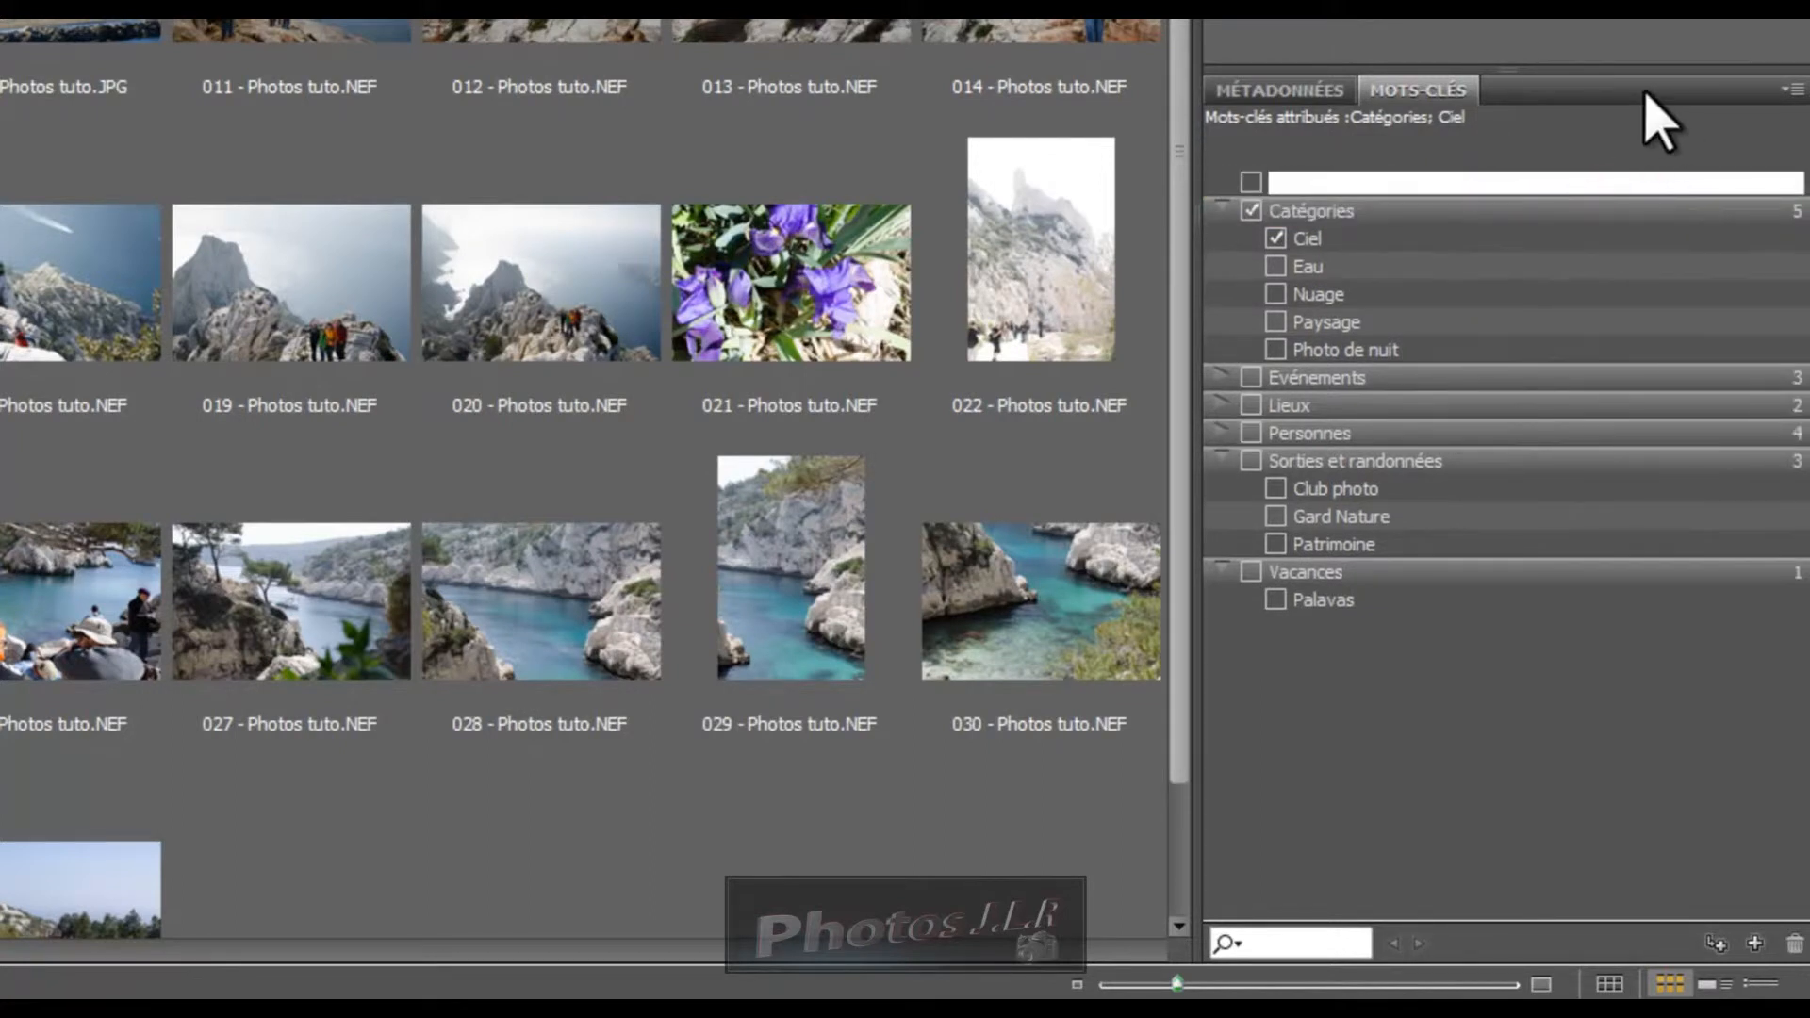
text(Animaux)
click(1490, 202)
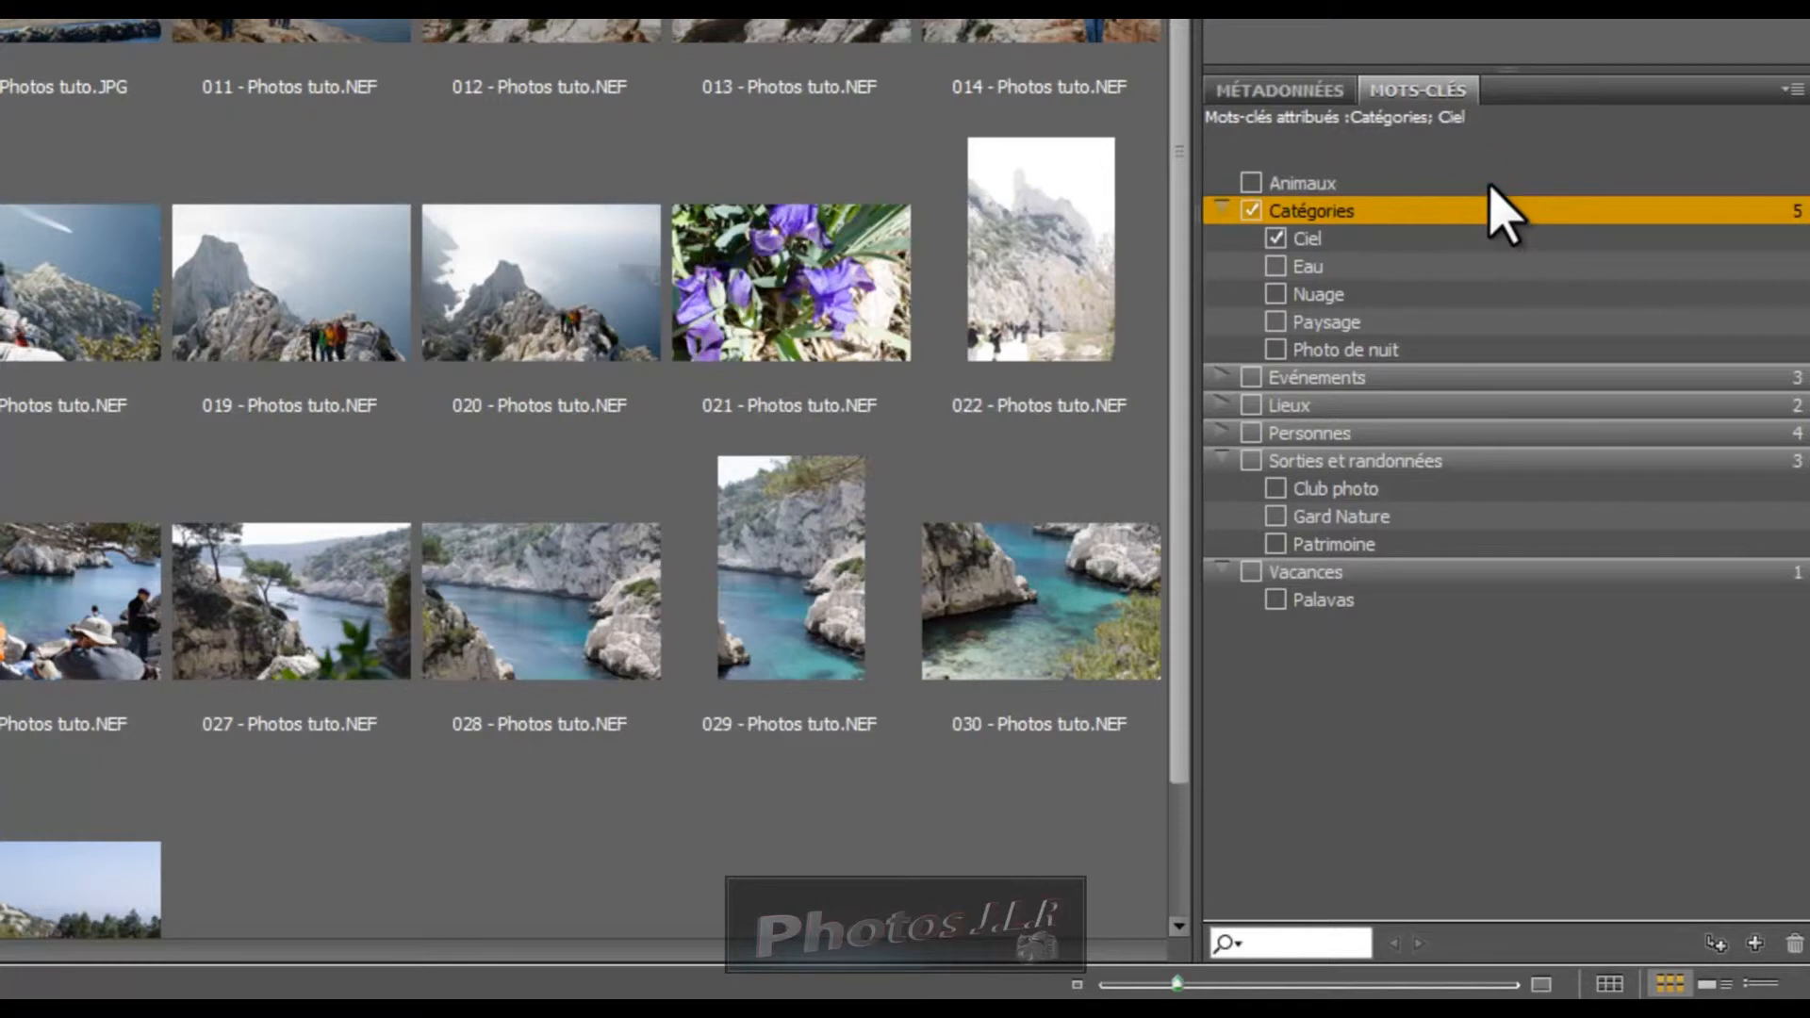
Create a sub-keyword named Cheval under Animaux and assign it to photo 006
click(1491, 183)
right_click(1494, 184)
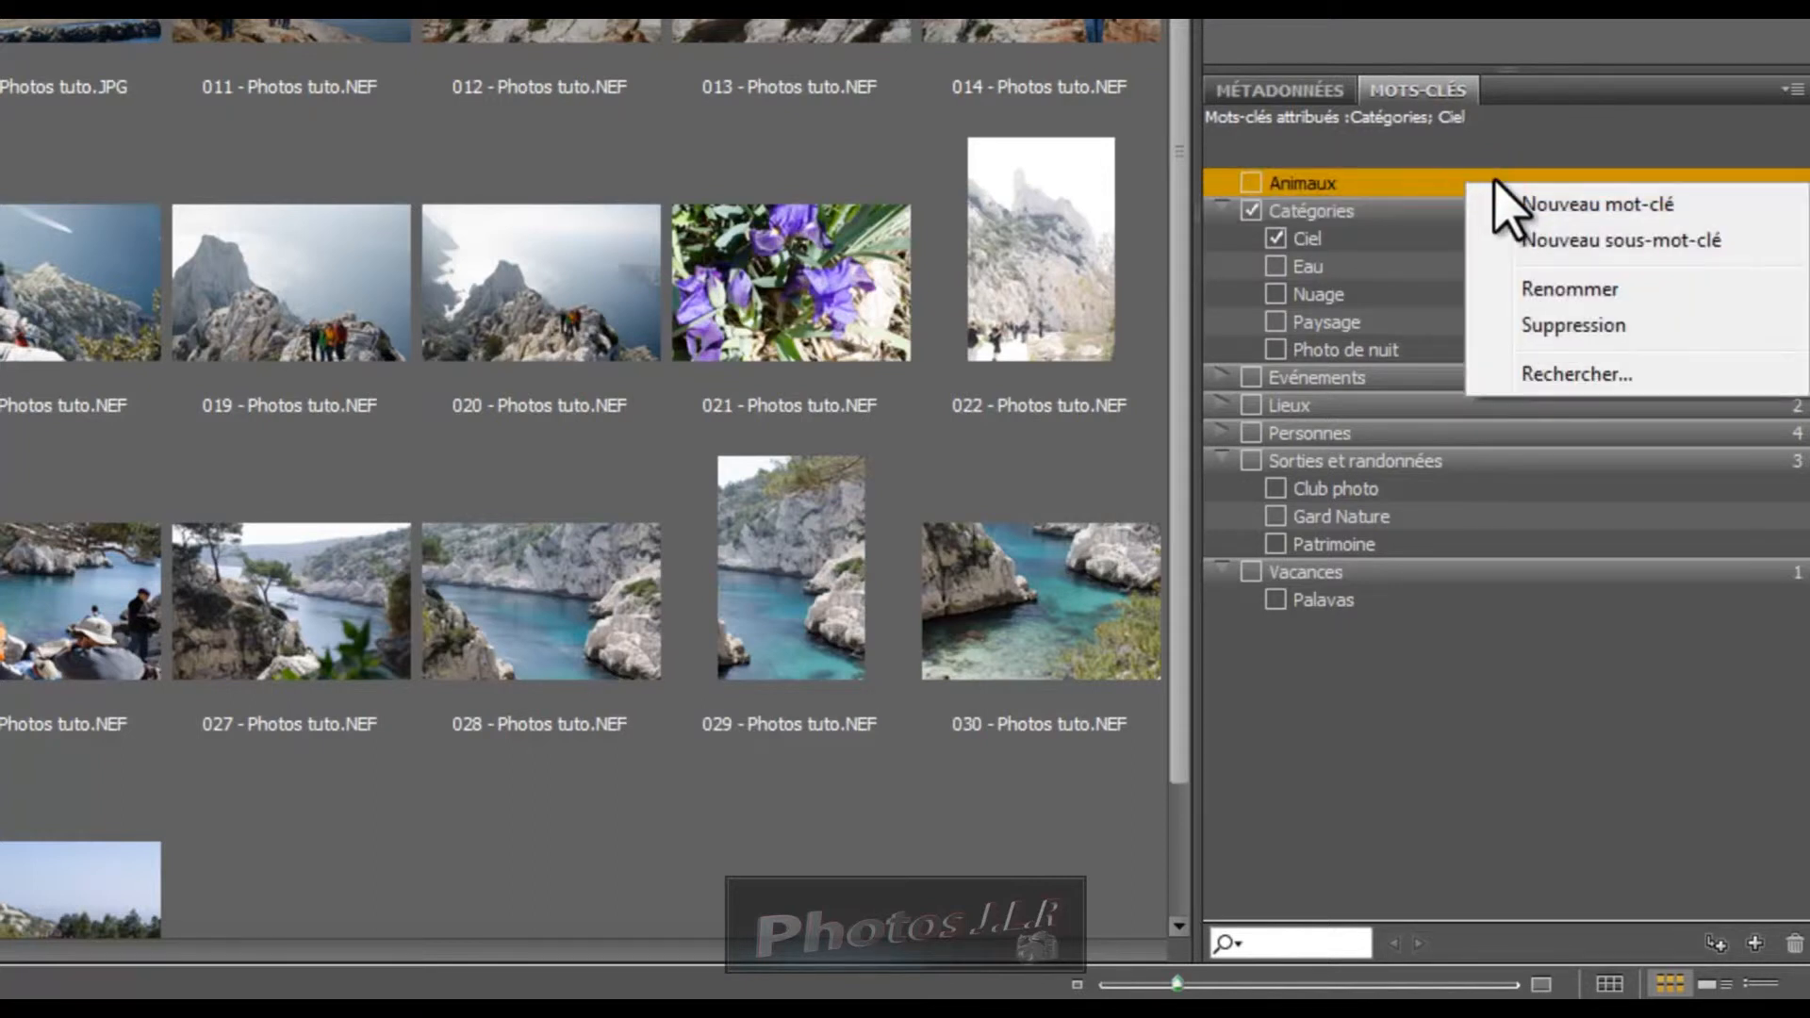
click(1575, 241)
text(Cheval)
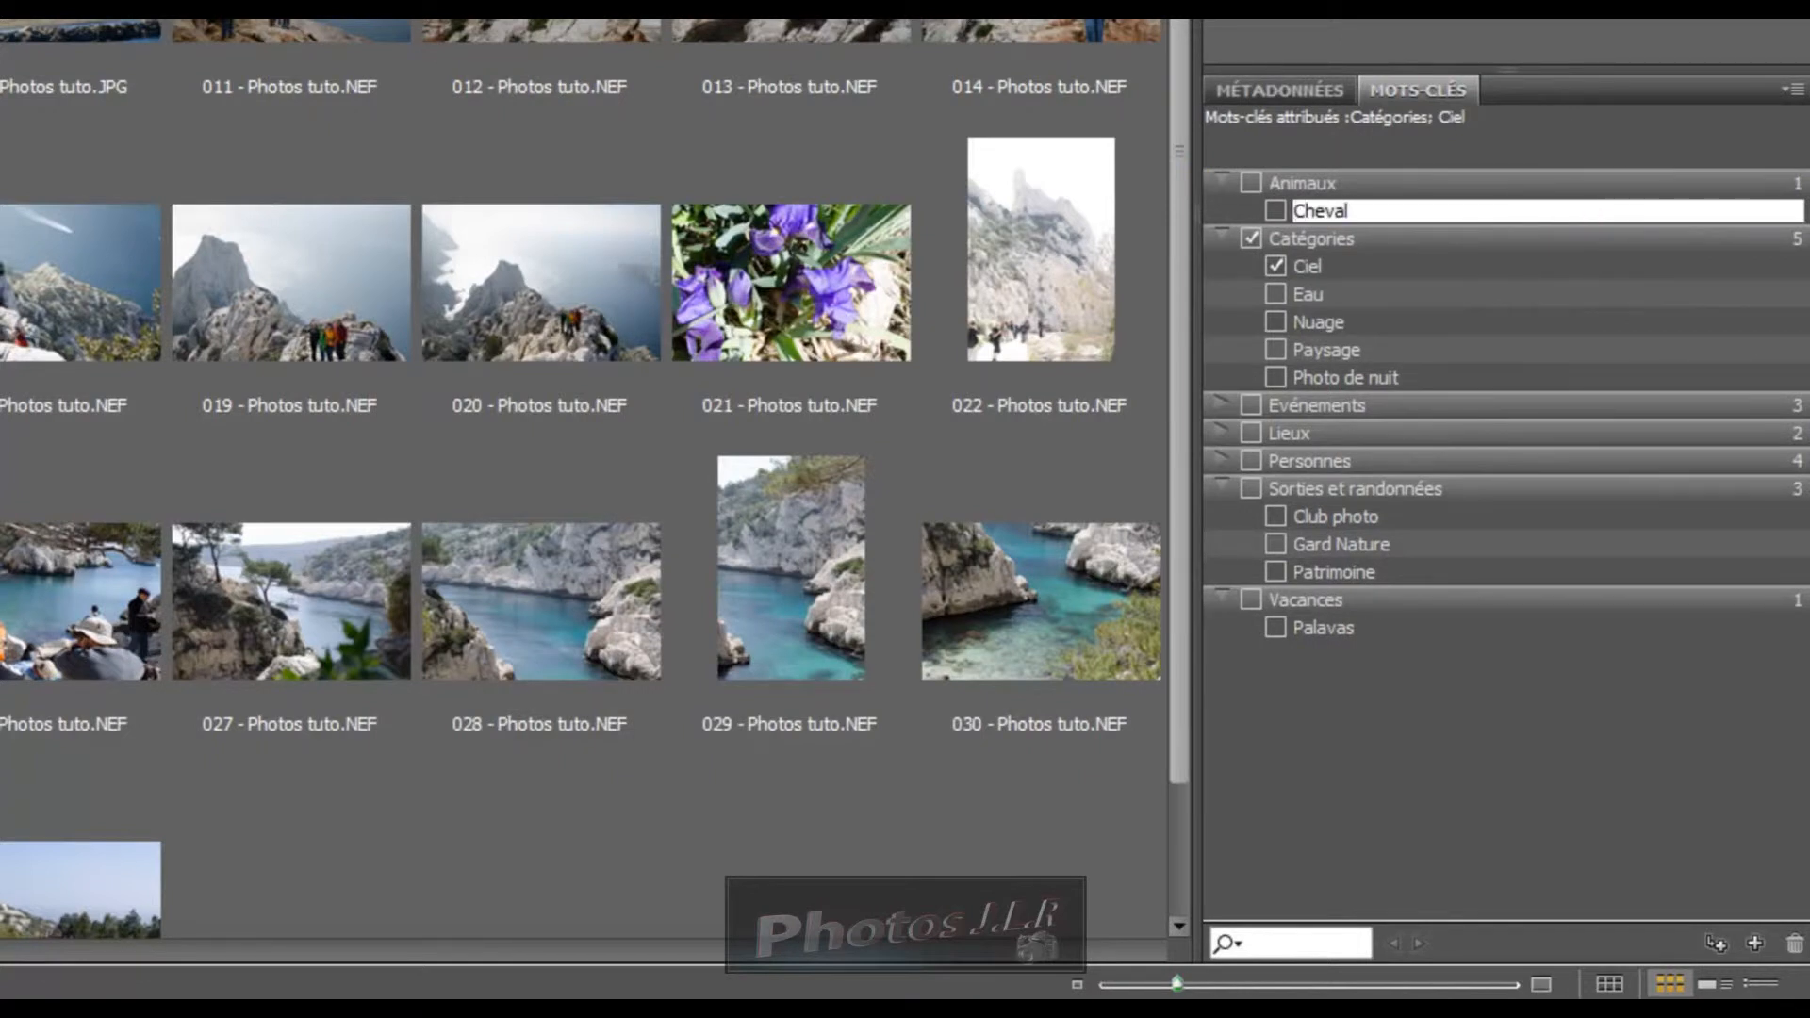
click(1494, 183)
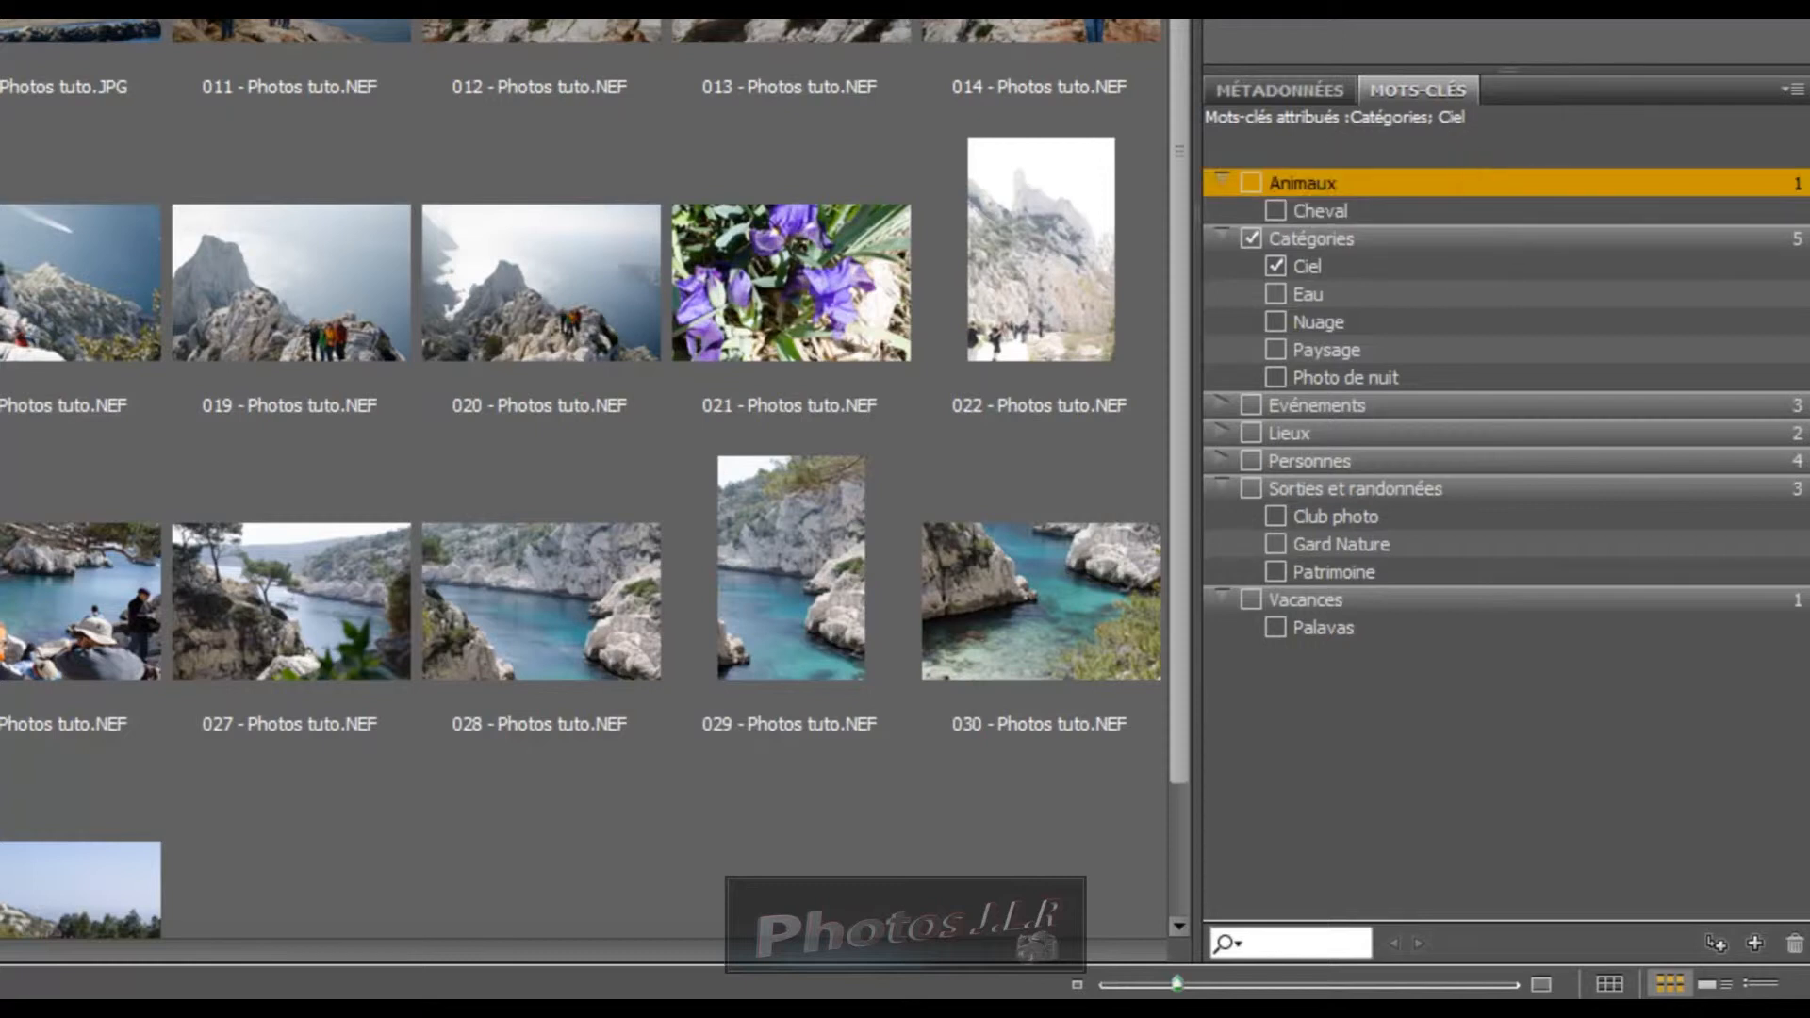
click(1275, 211)
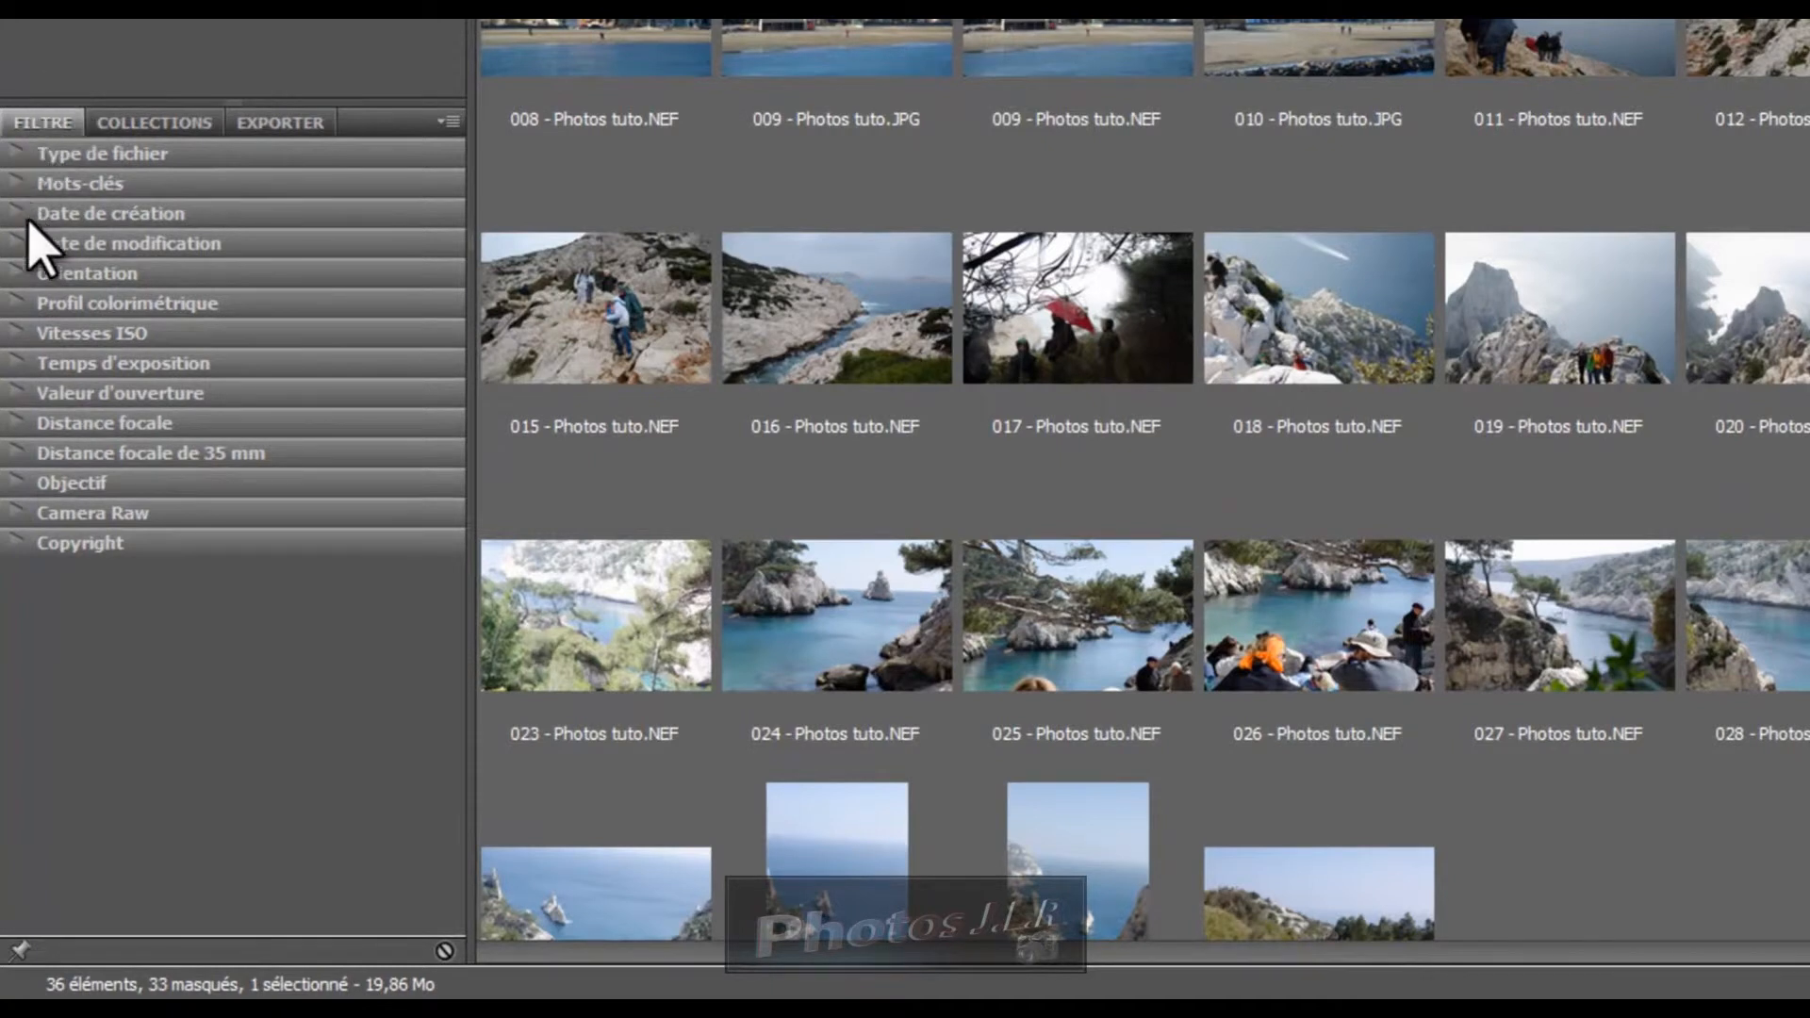
Filter the folder by the Sorties et randonnées keyword and separately by Animaux, clearing each filter after viewing its photos
click(19, 183)
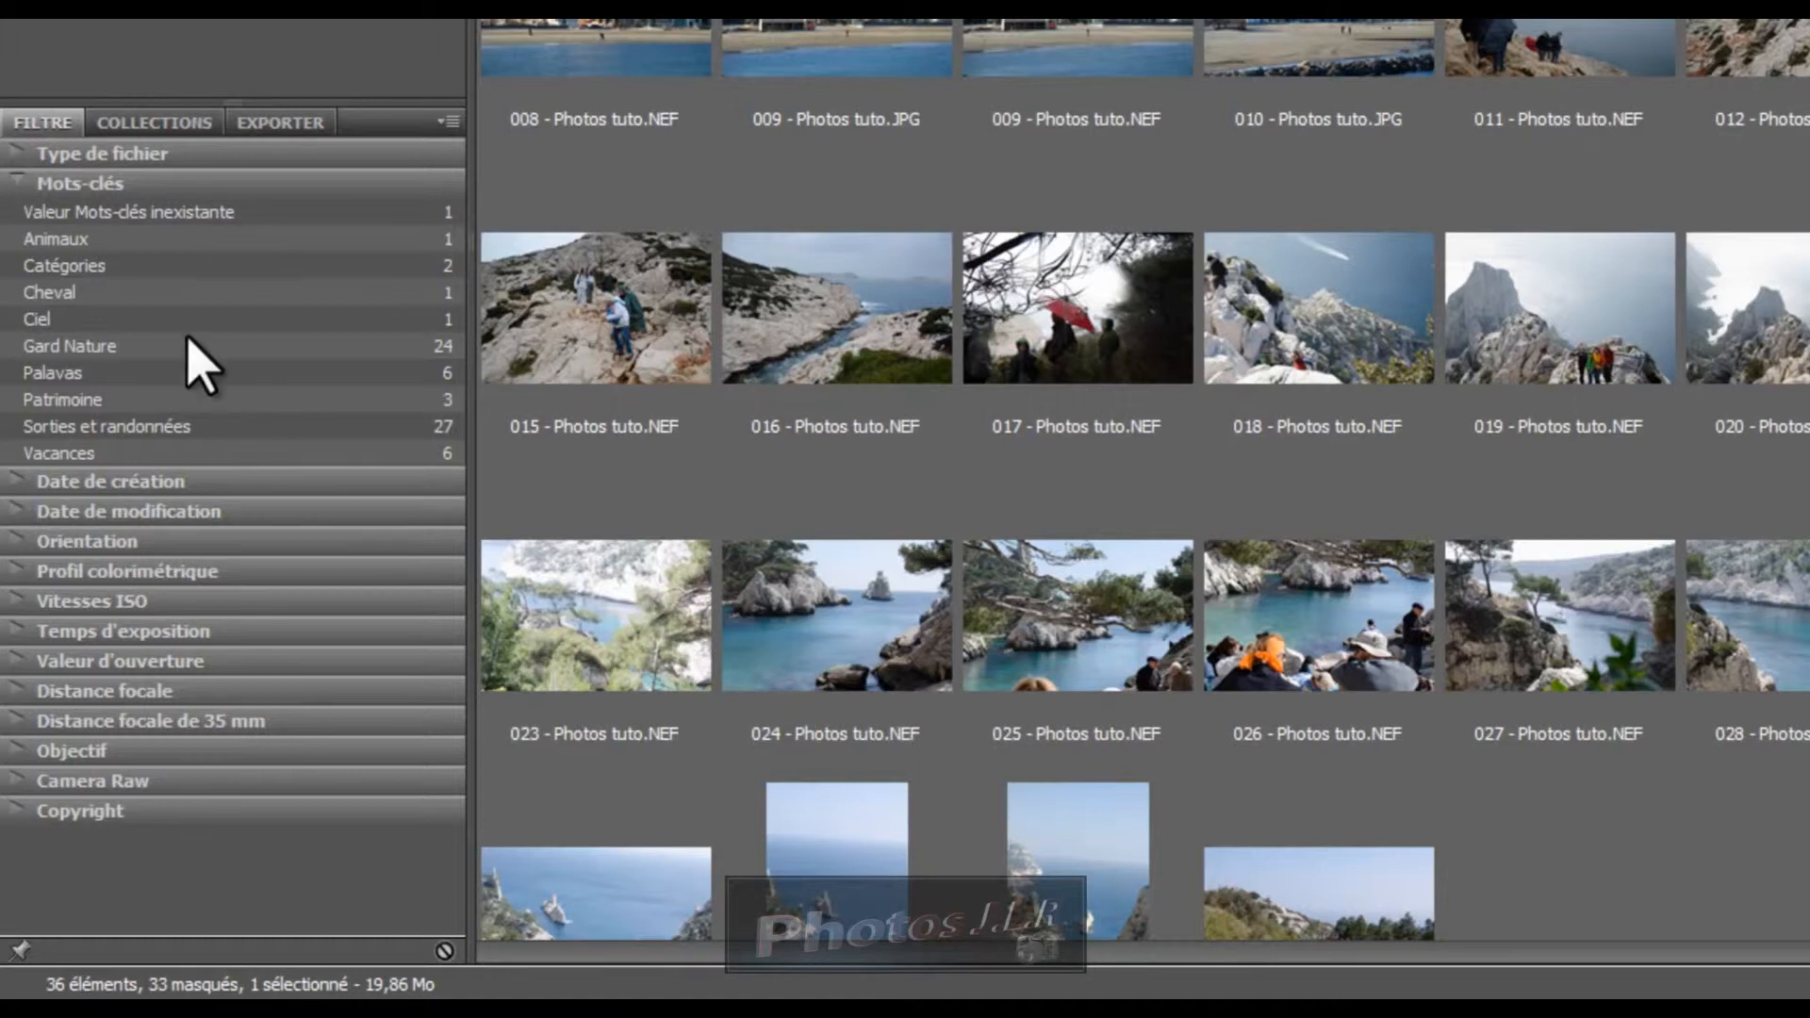
click(37, 426)
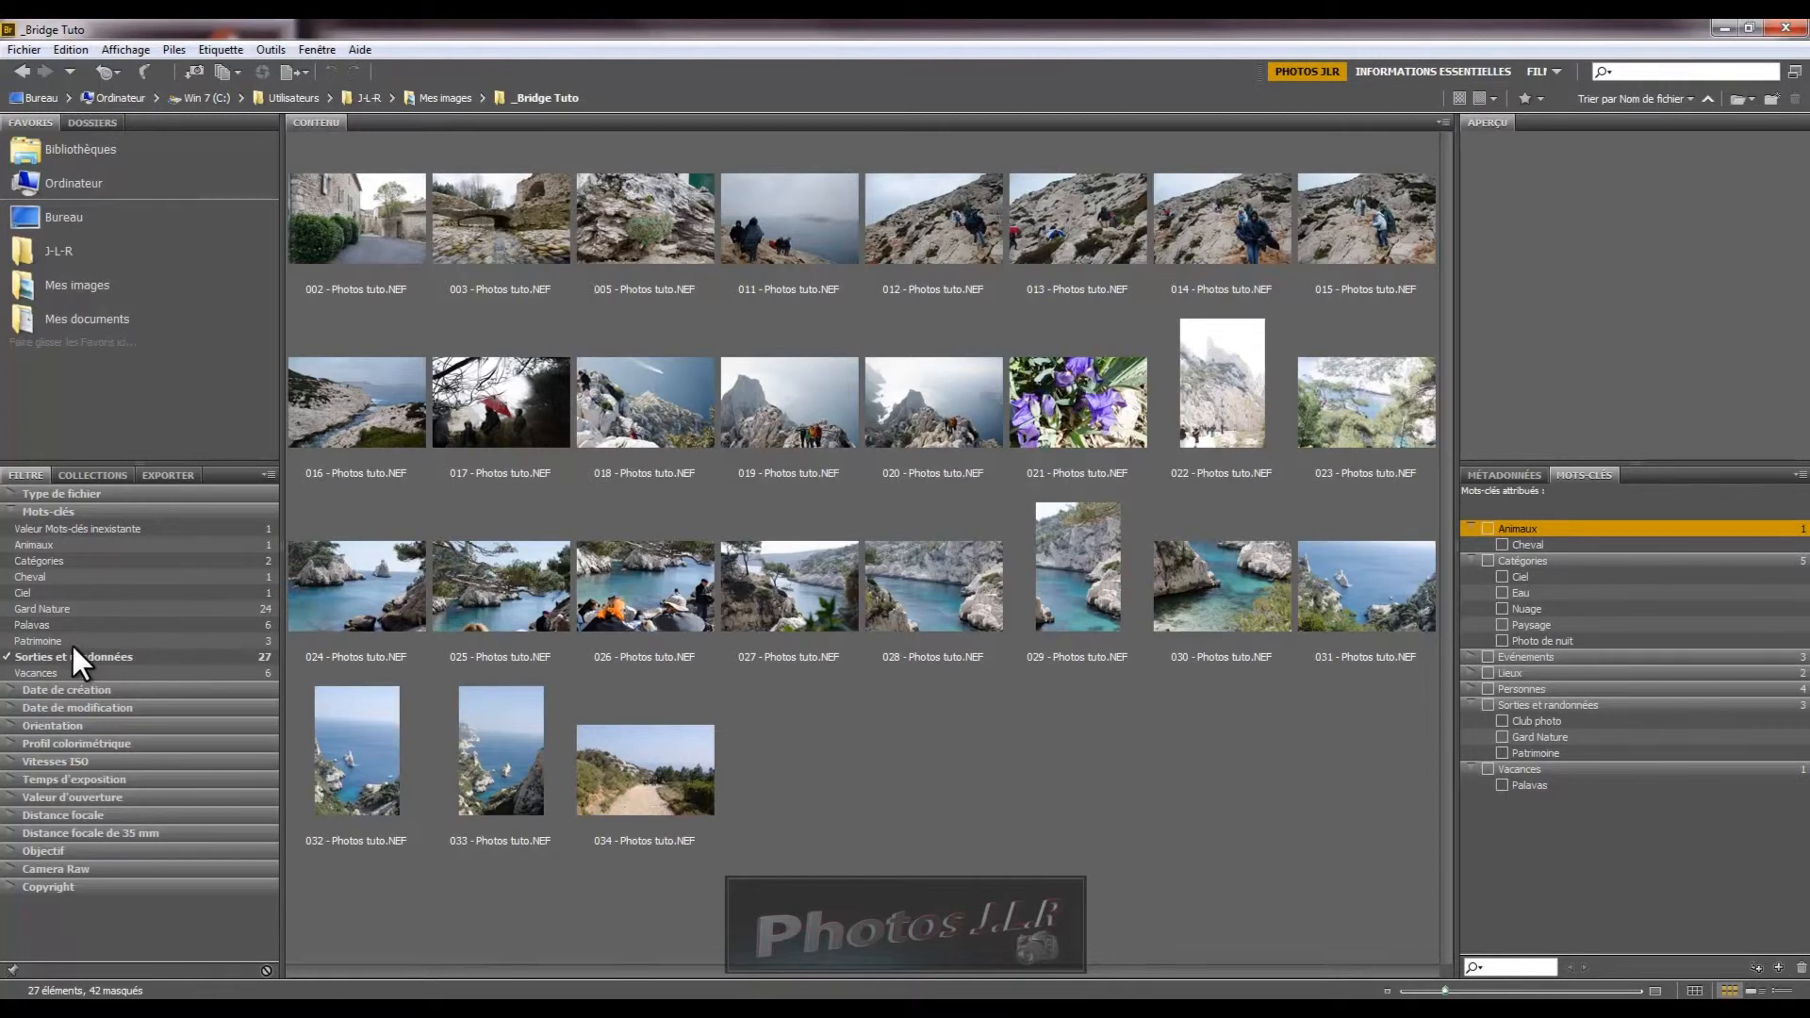
click(16, 656)
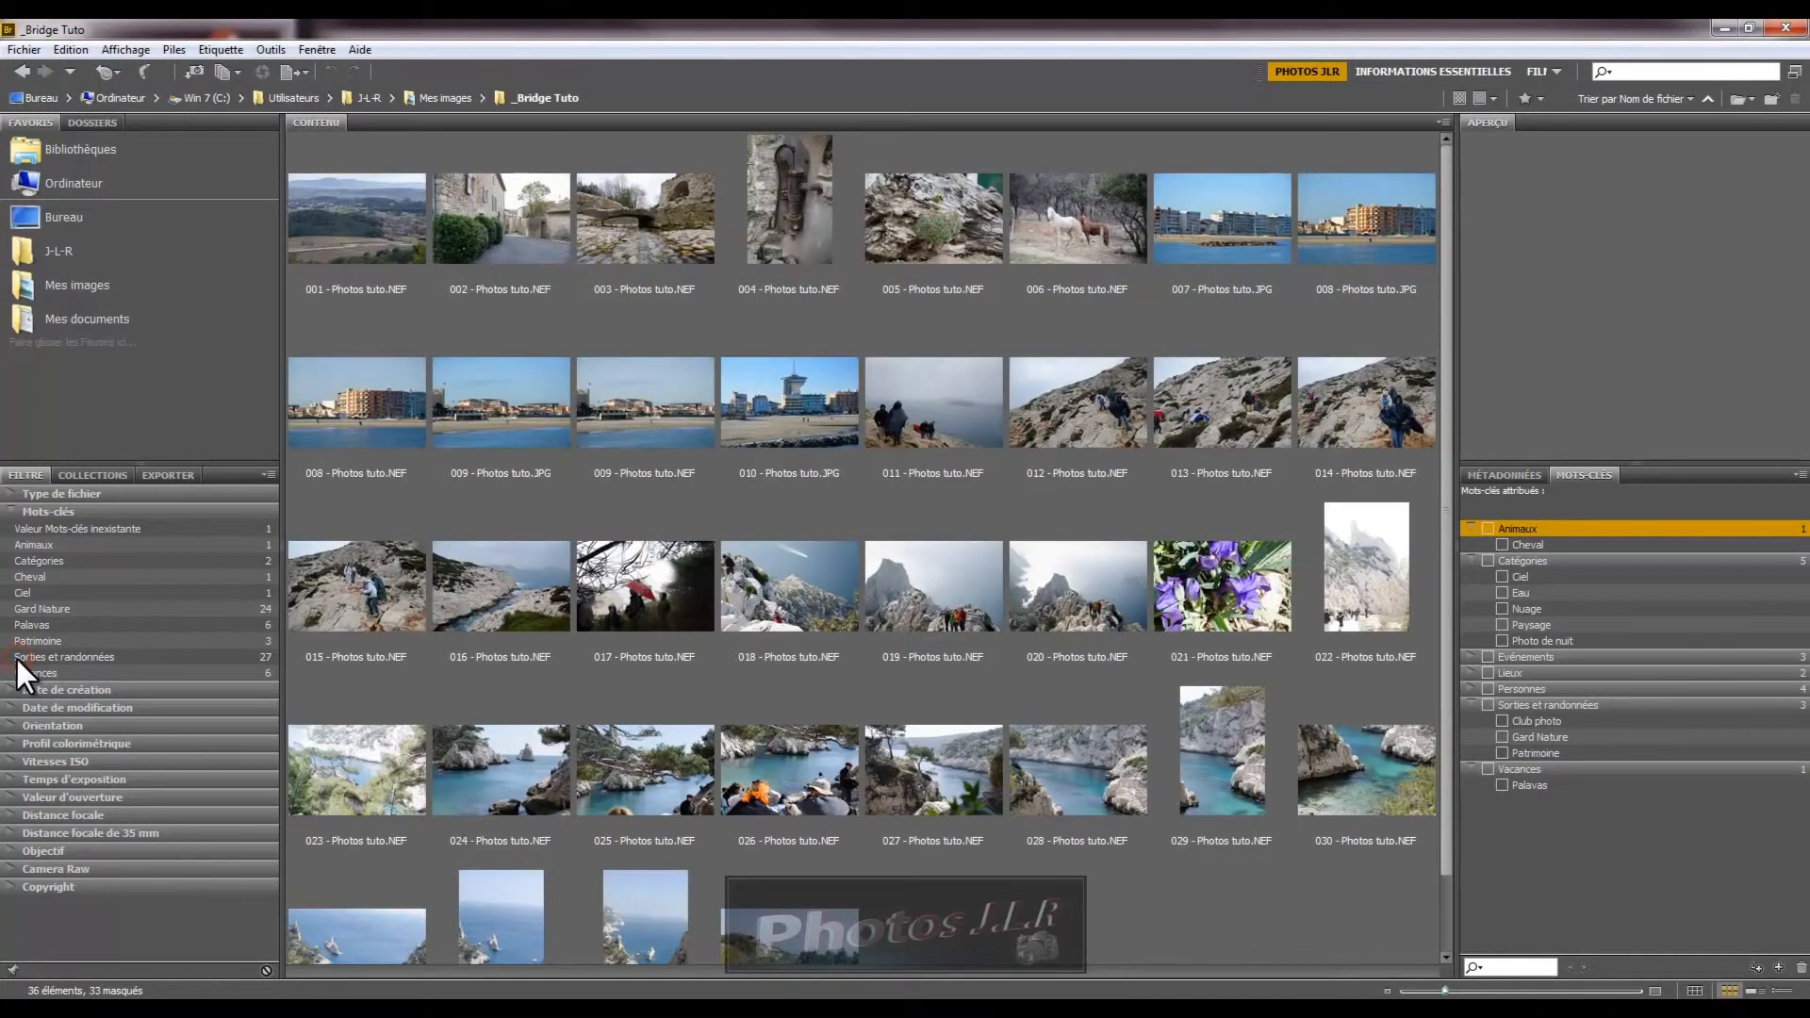
click(34, 545)
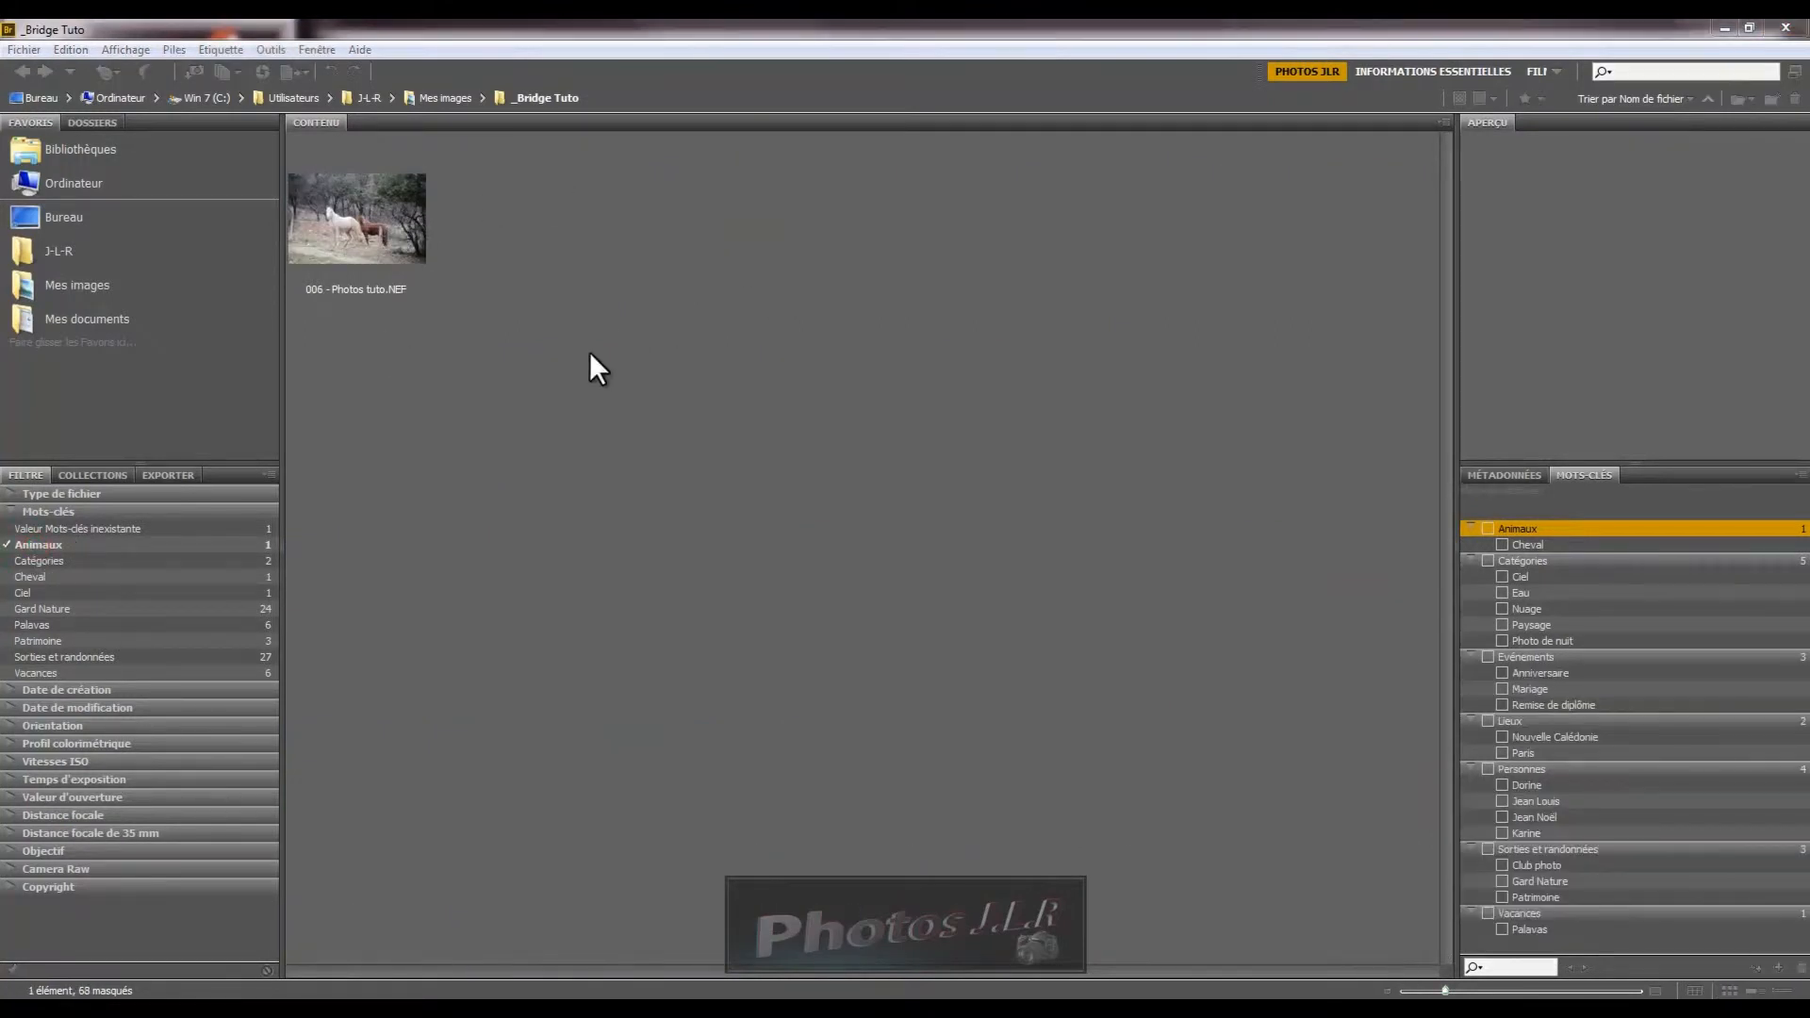
click(9, 545)
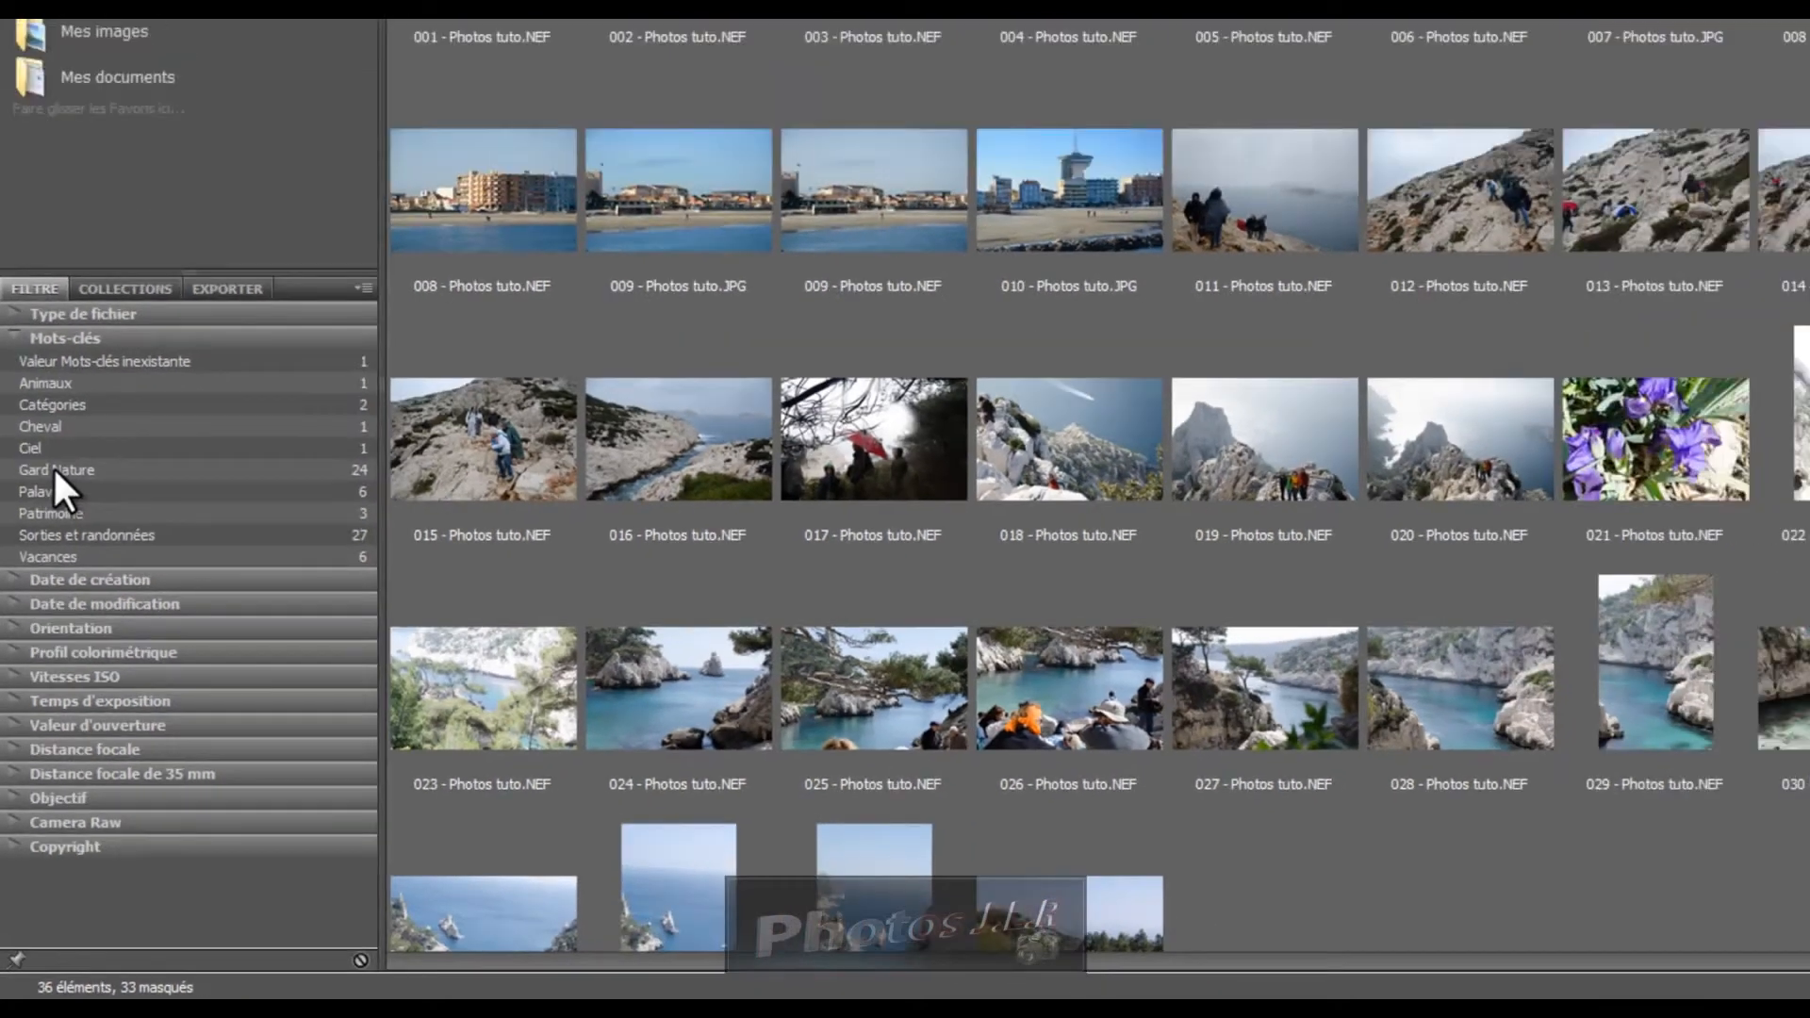
Filter the photos by Gard Nature combined with Patrimoine, and remove the Patrimoine criterion after viewing
click(68, 333)
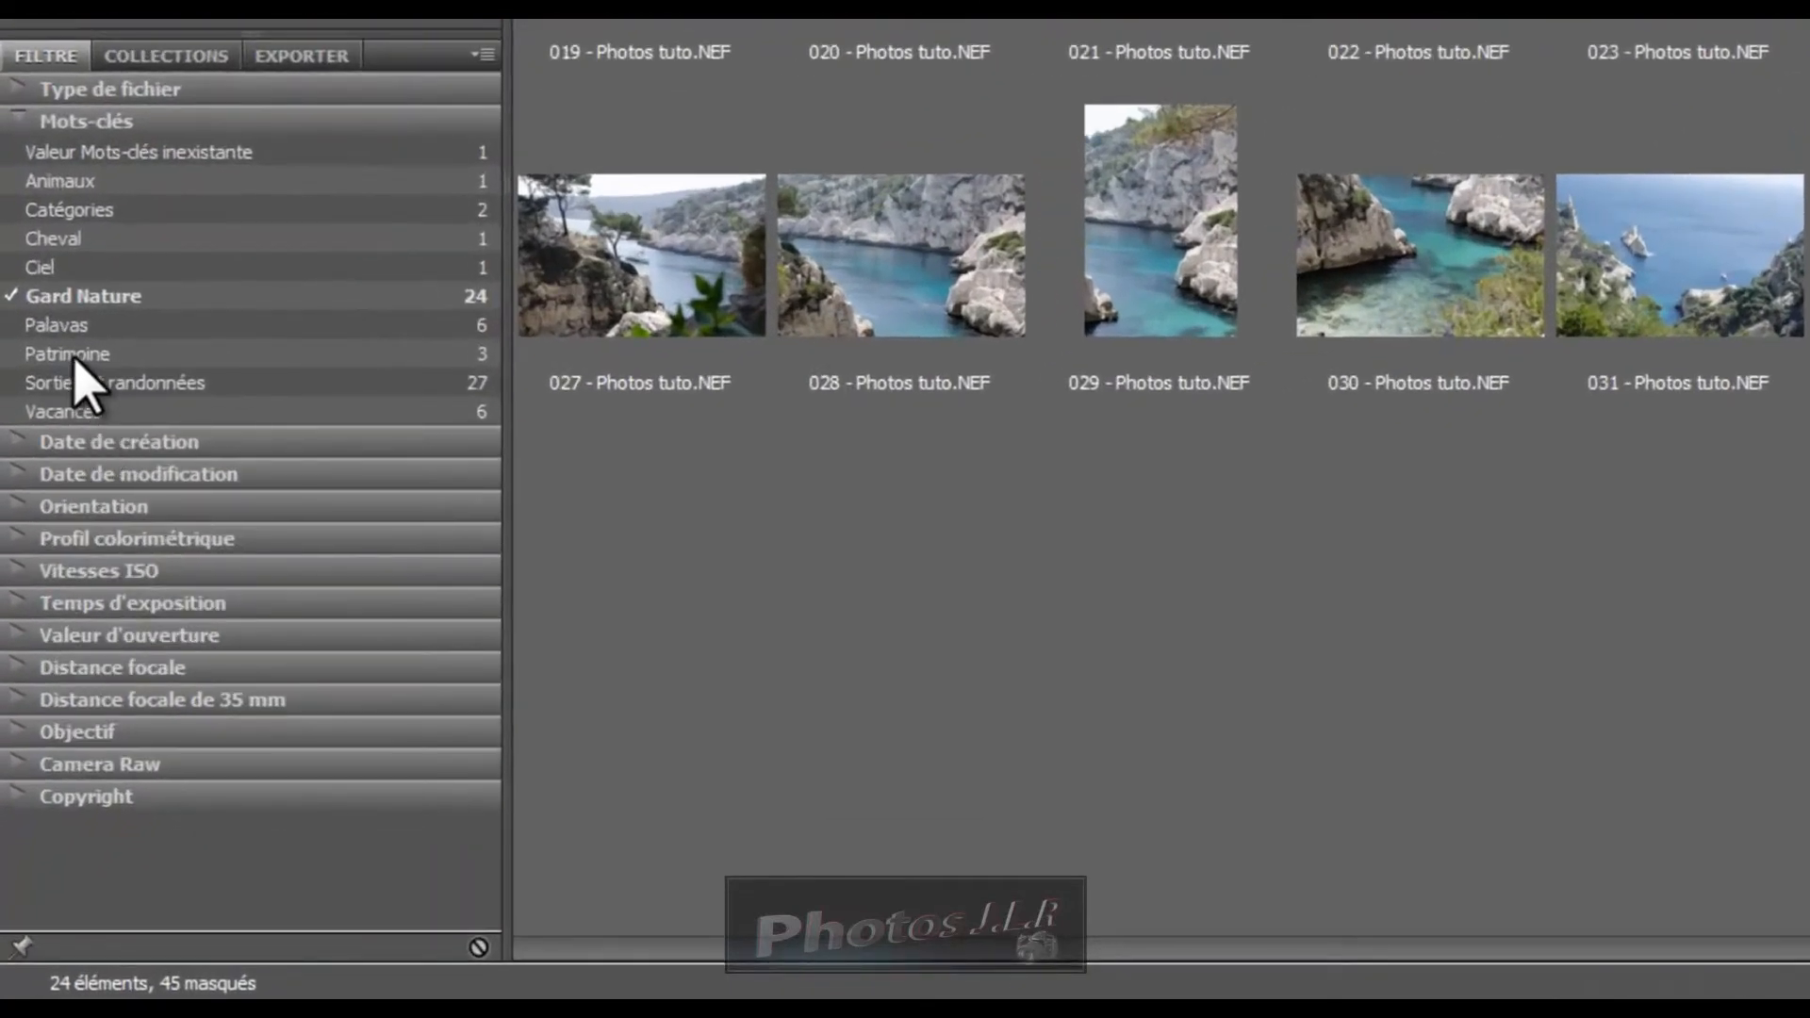
click(69, 356)
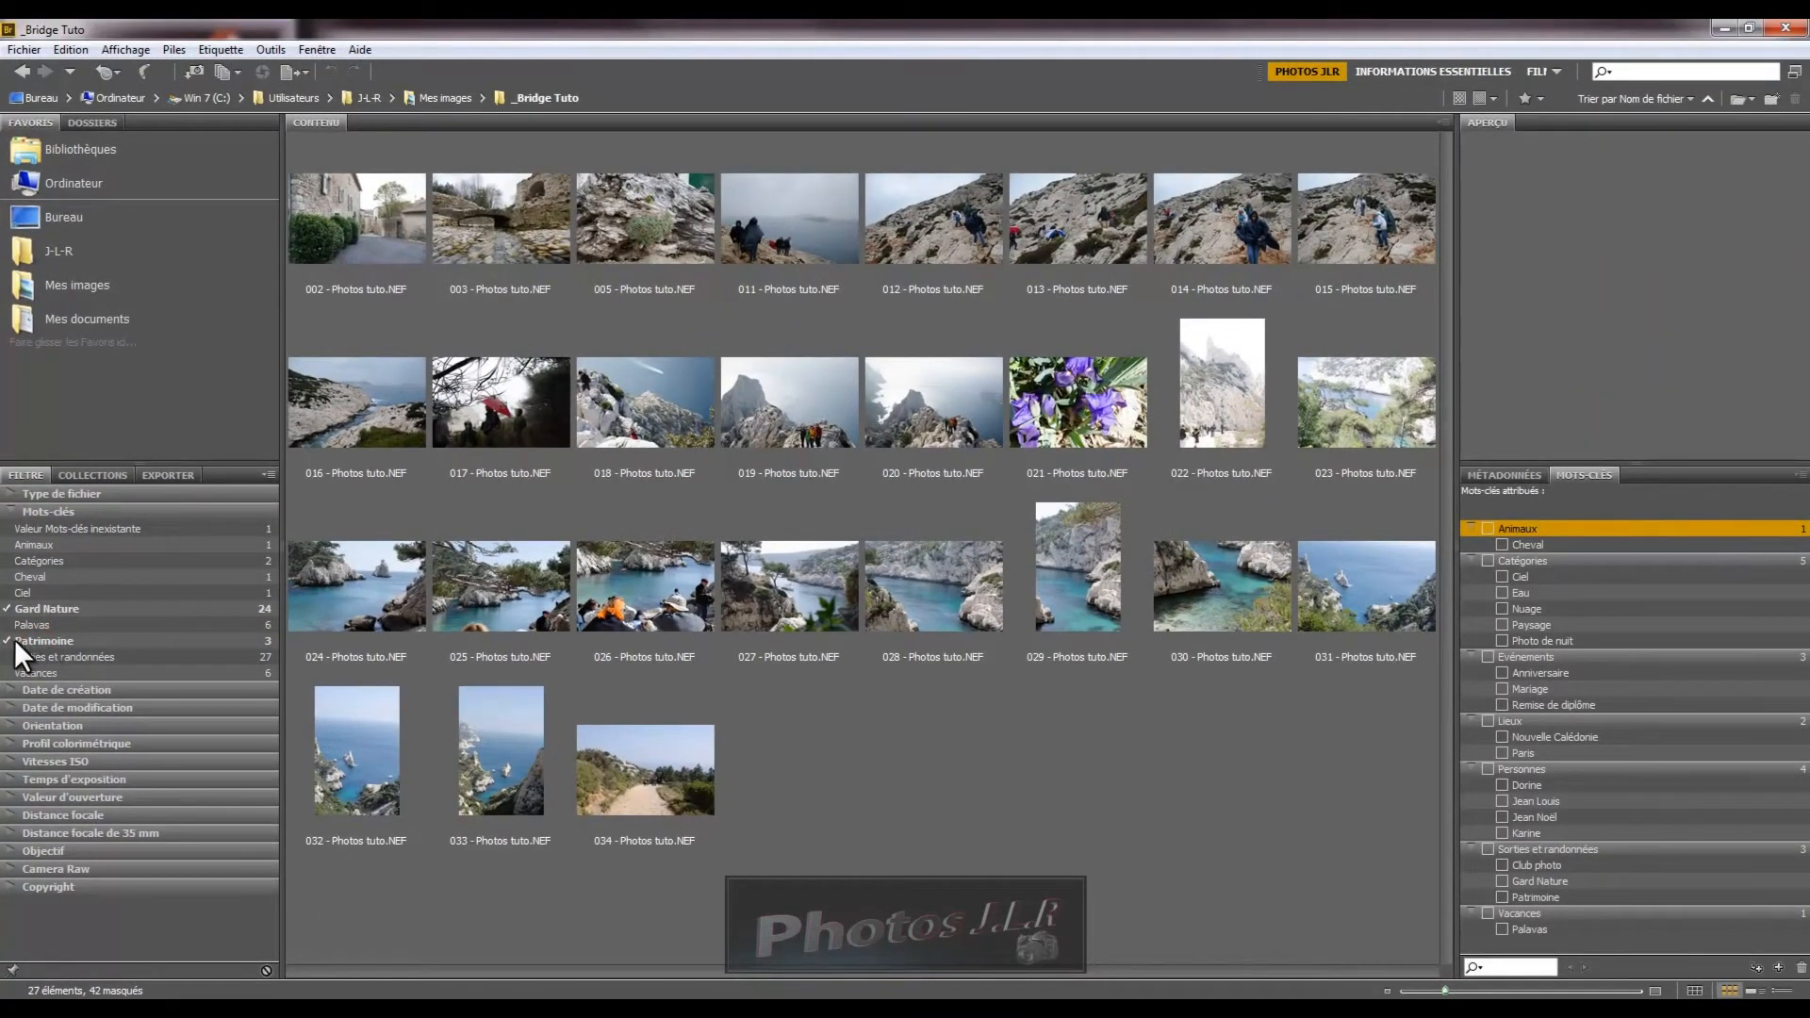
click(8, 640)
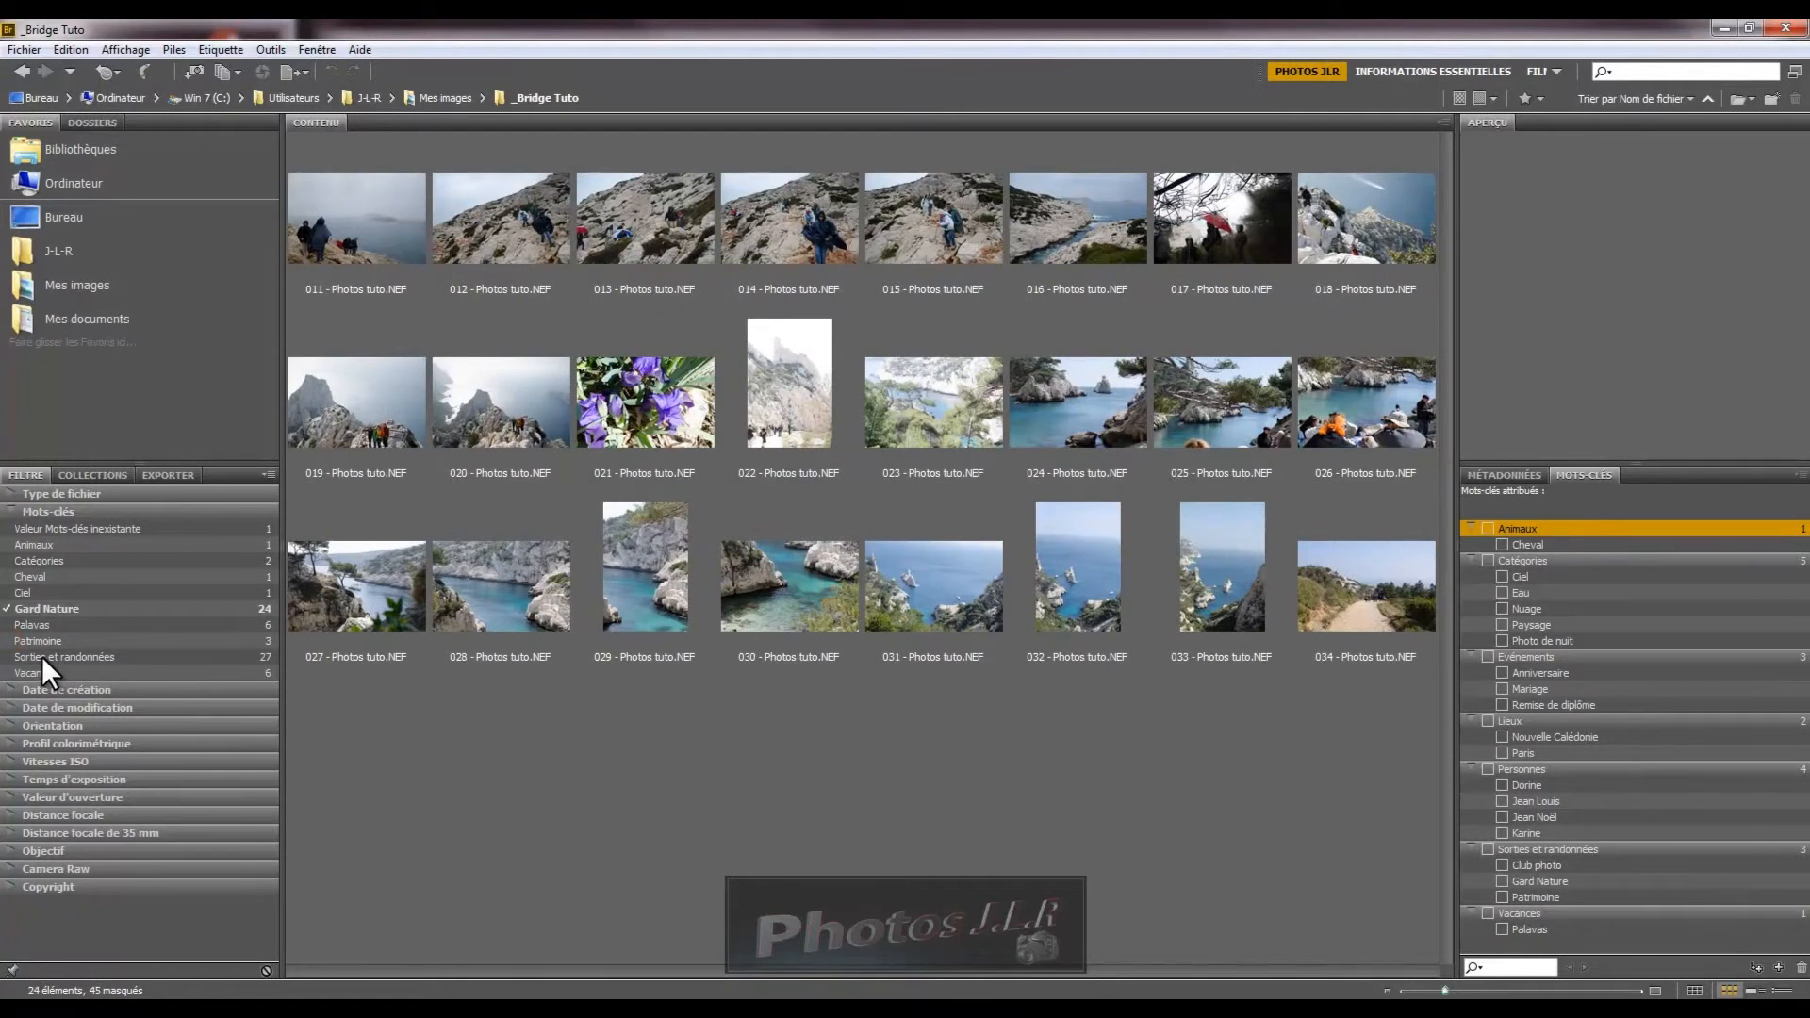
Add Sorties et randonnées to the Gard Nature filter to view the combined photos, and clear both keyword criteria
click(42, 656)
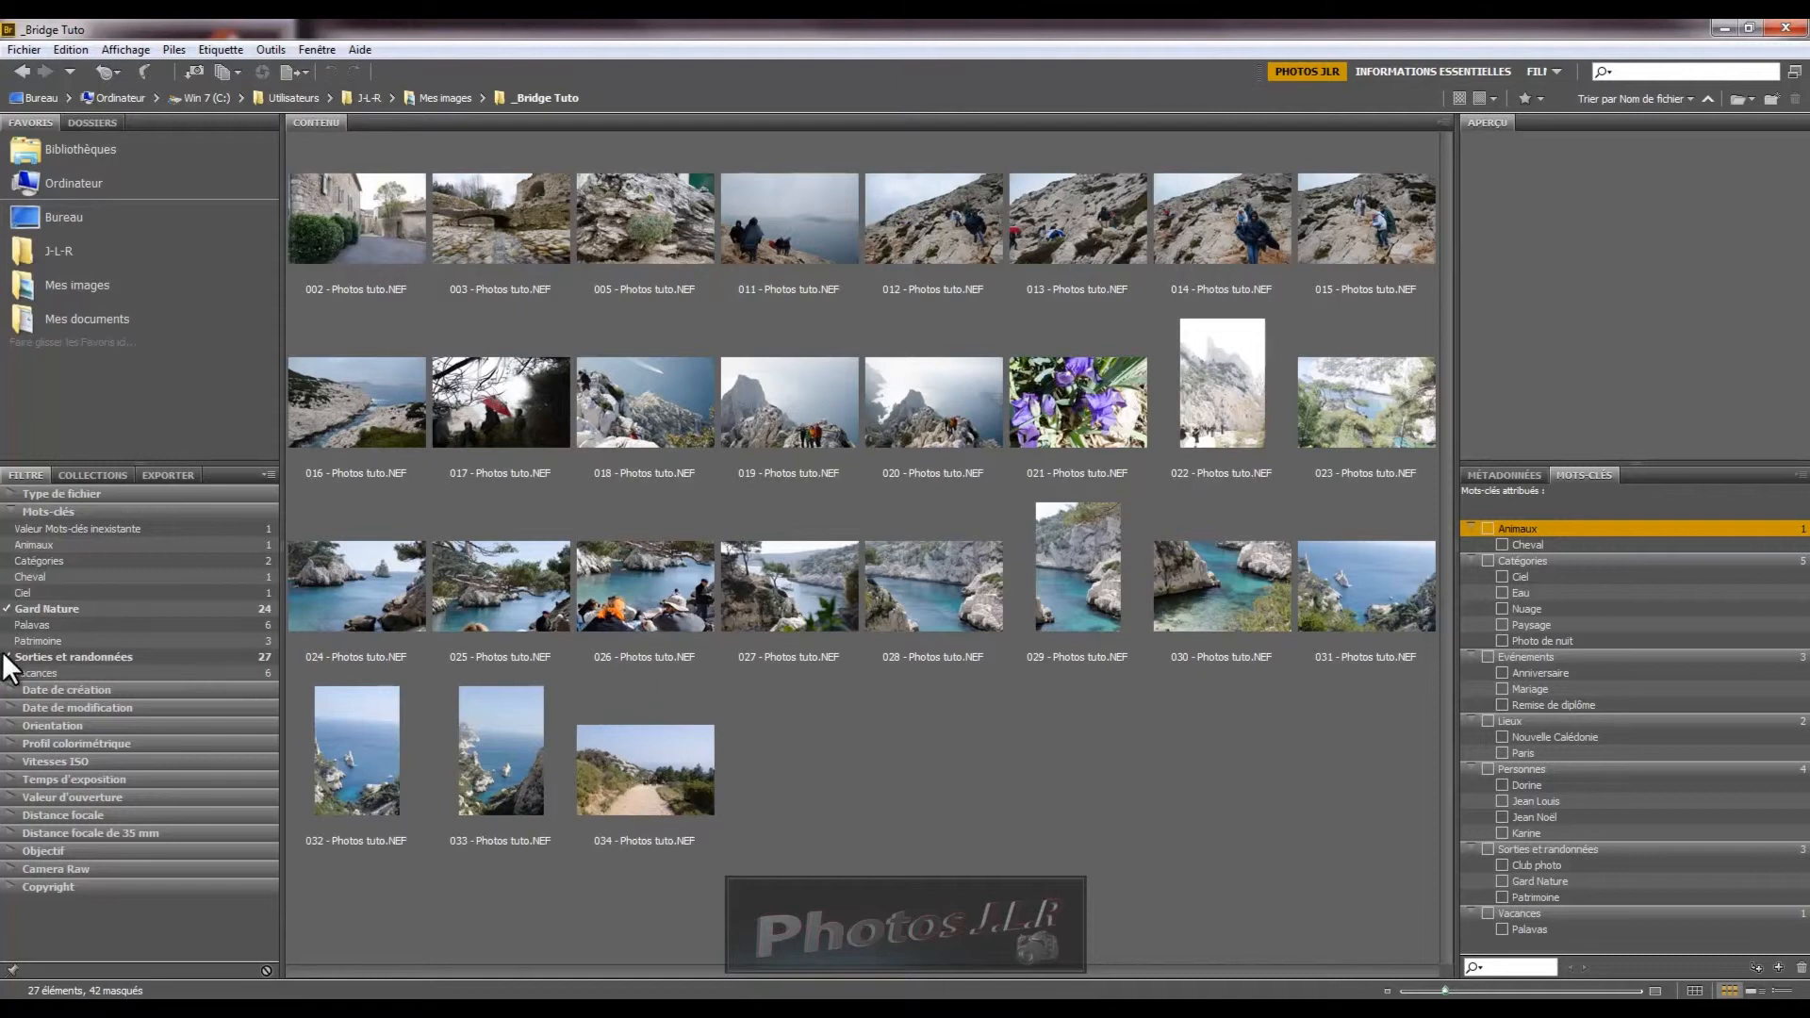
click(8, 650)
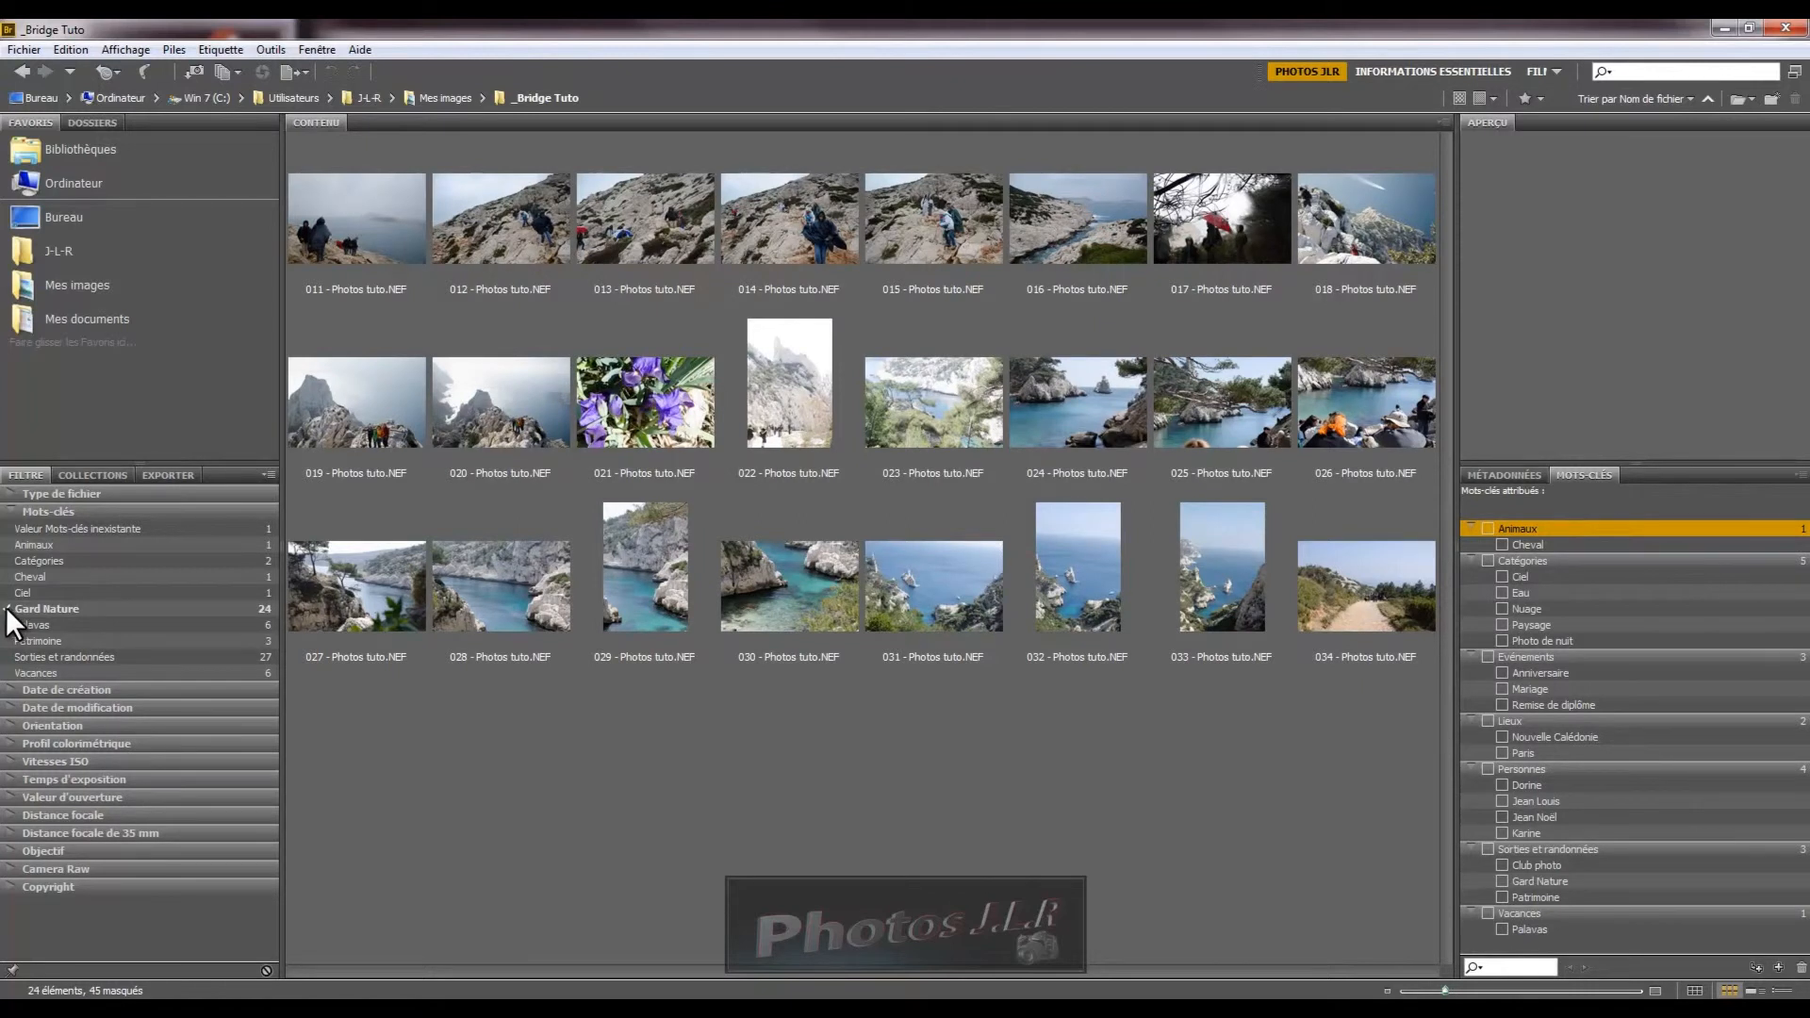
click(7, 609)
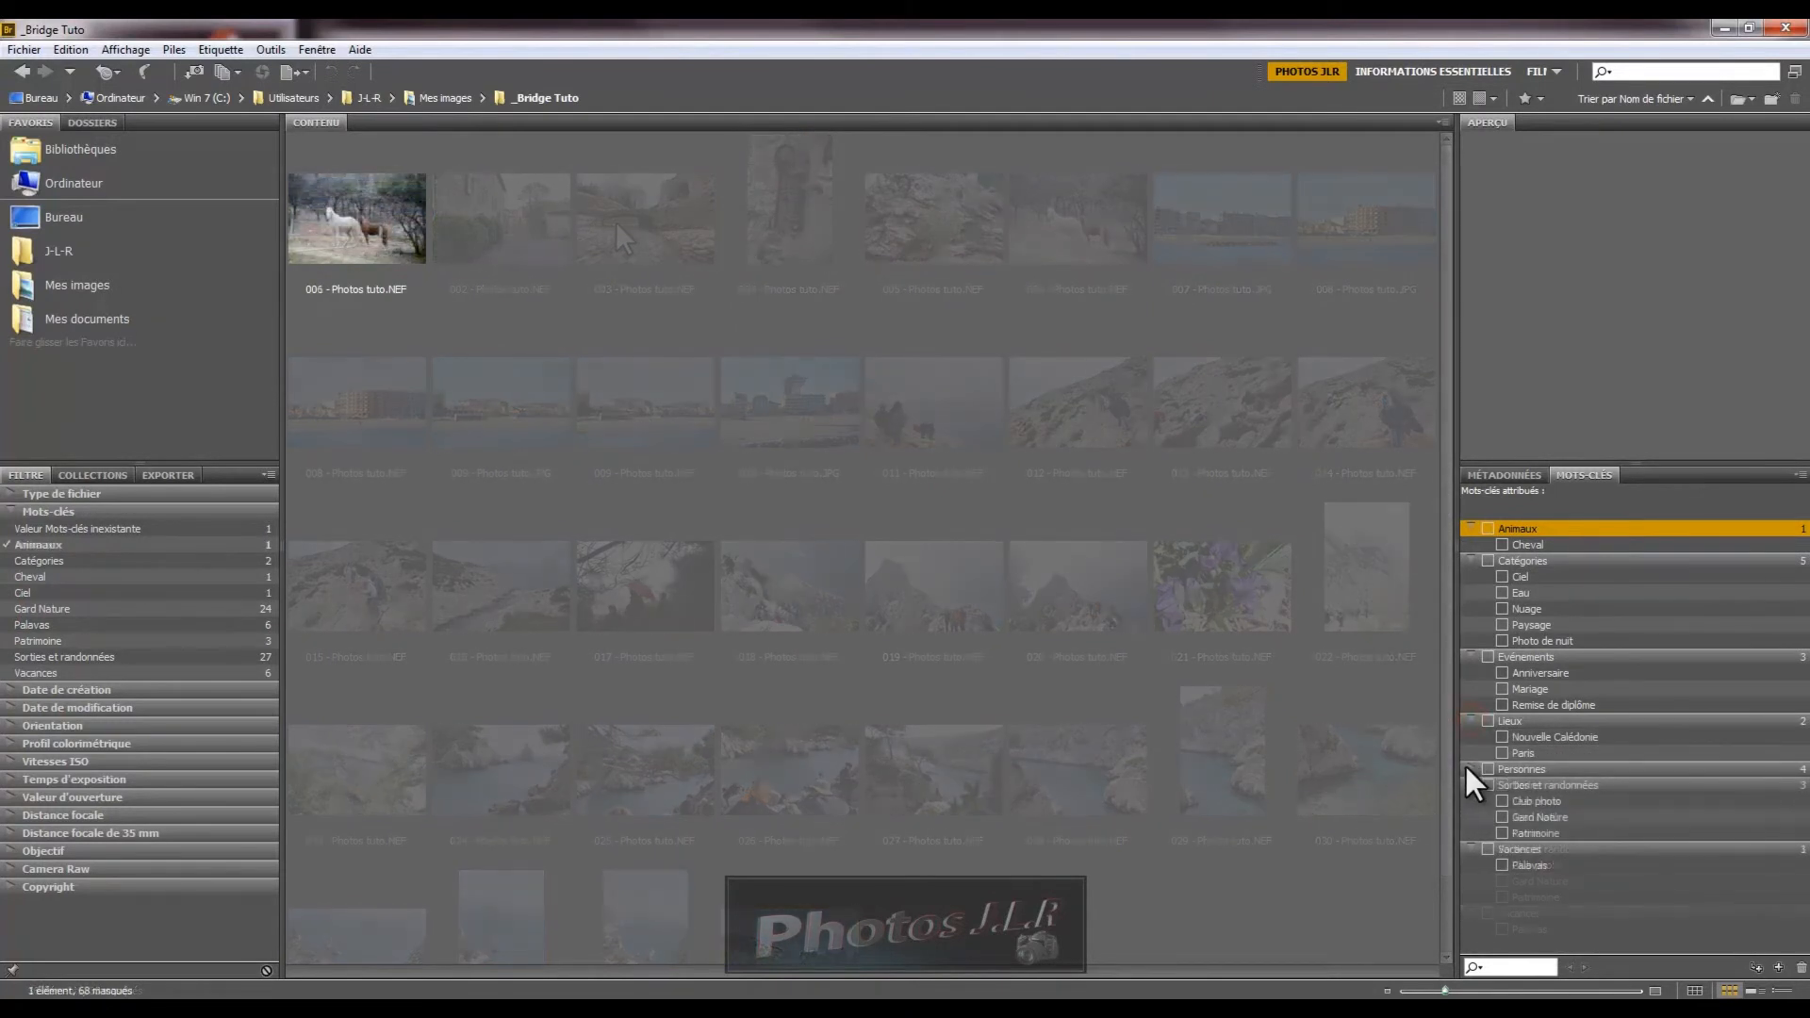
Expand the Personnes keyword group to show its sub-keywords
click(1467, 765)
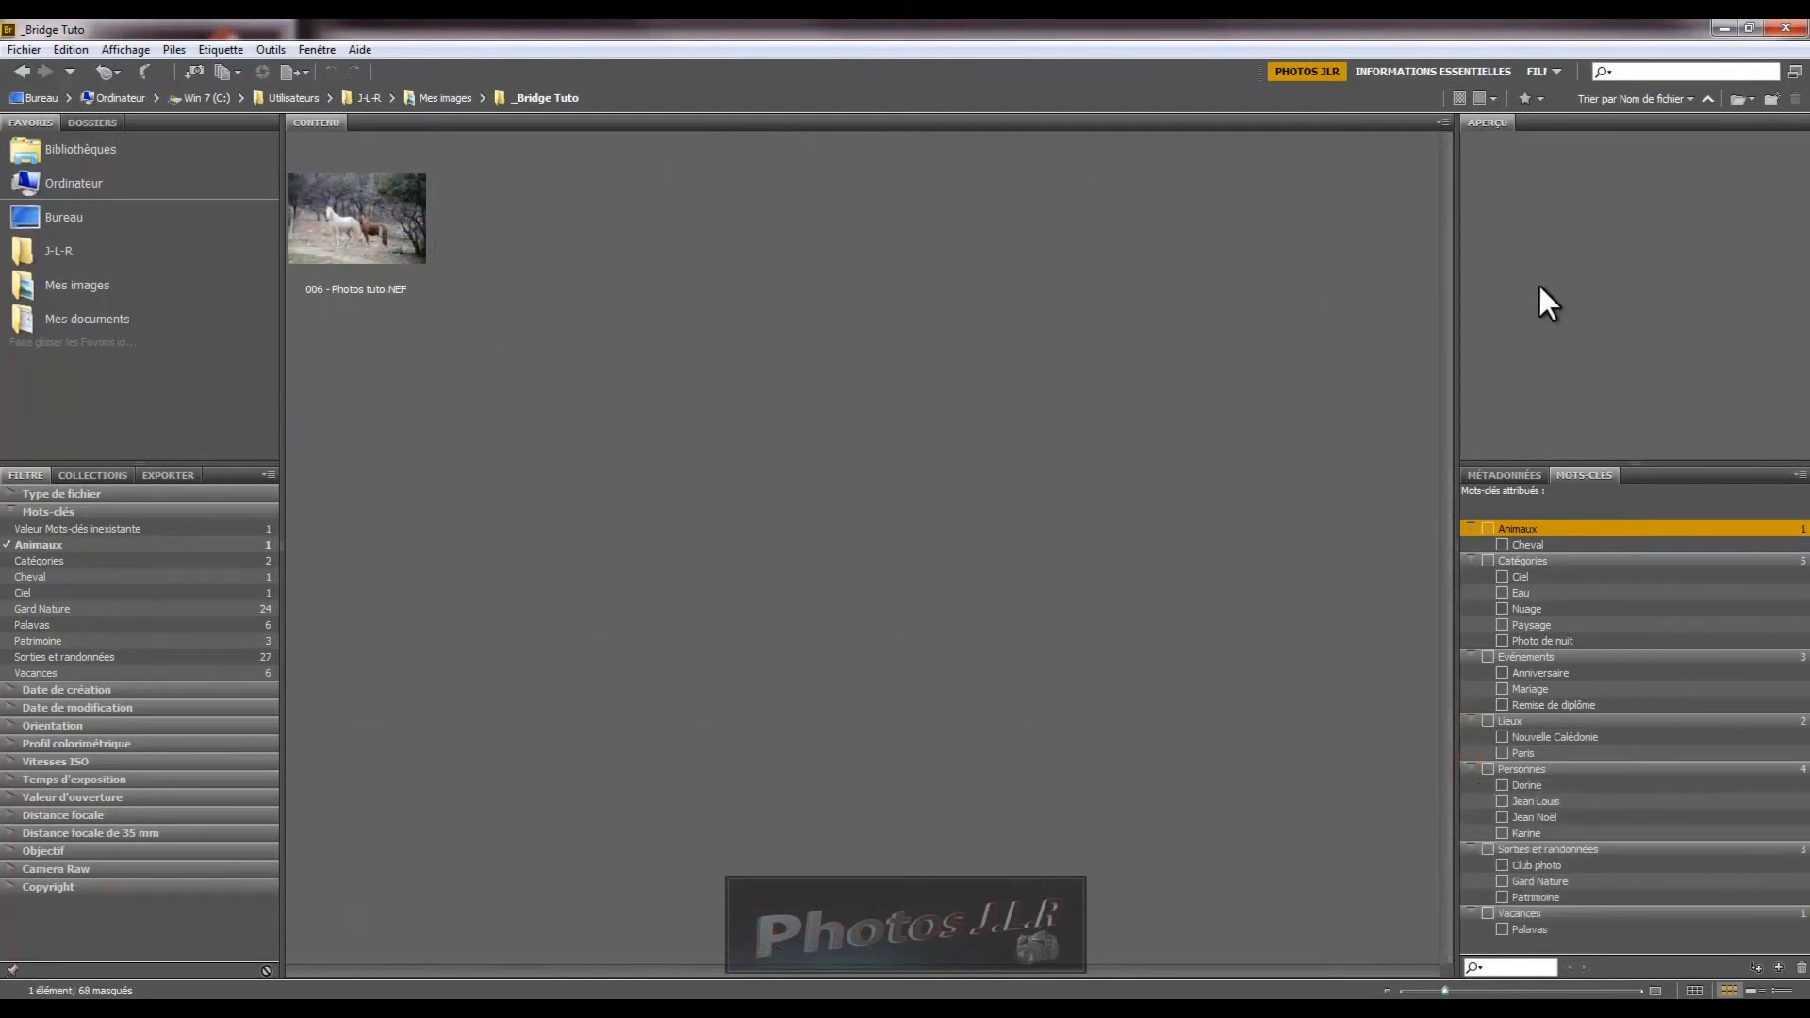